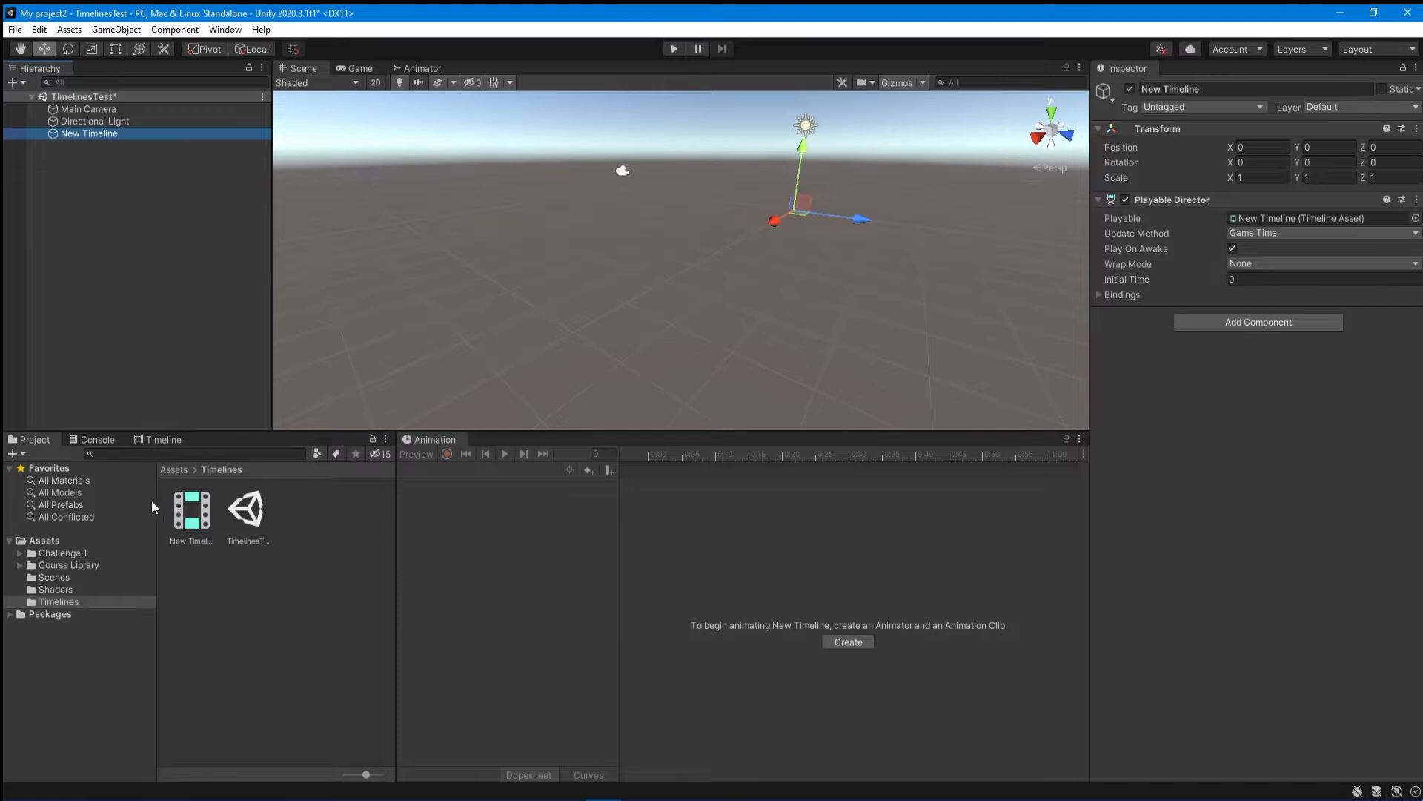
- Show the Timeline window and add a 3D Sphere to the TimelinesTest scene
{"action": "left_click", "coordinate": [159, 439]}
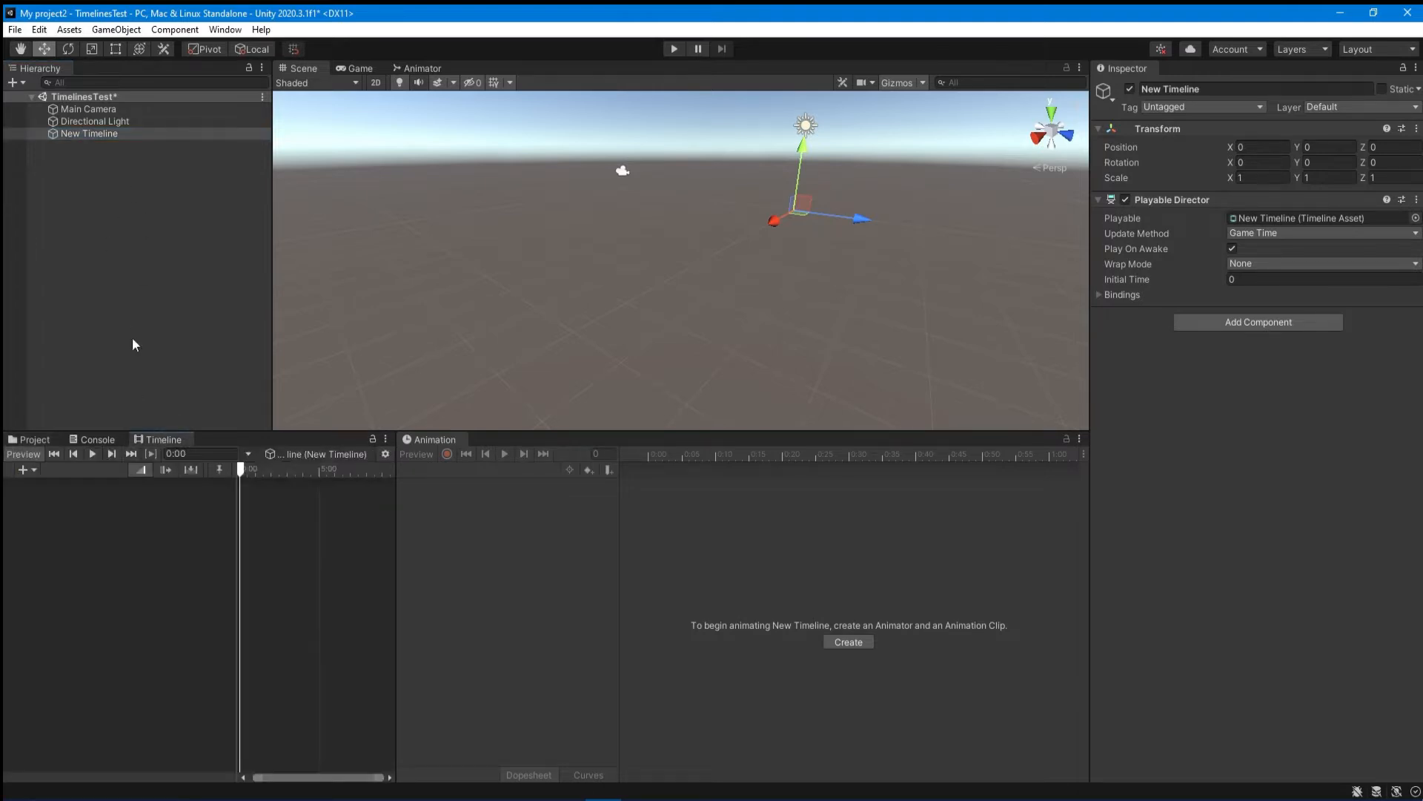
{"action": "right_click", "coordinate": [82, 163]}
{"action": "mouse_move", "coordinate": [162, 362]}
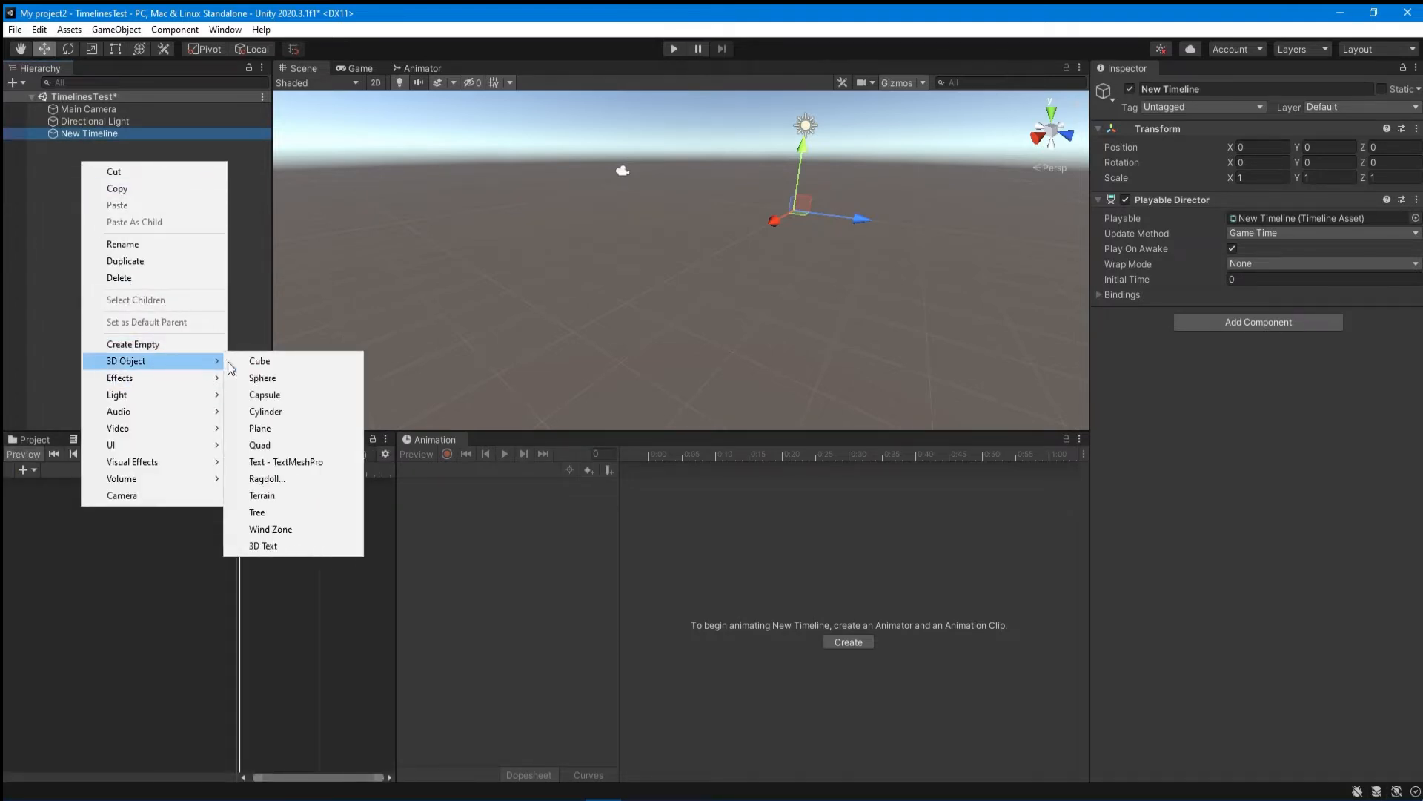
{"action": "left_click", "coordinate": [279, 376]}
{"action": "left_click", "coordinate": [88, 176]}
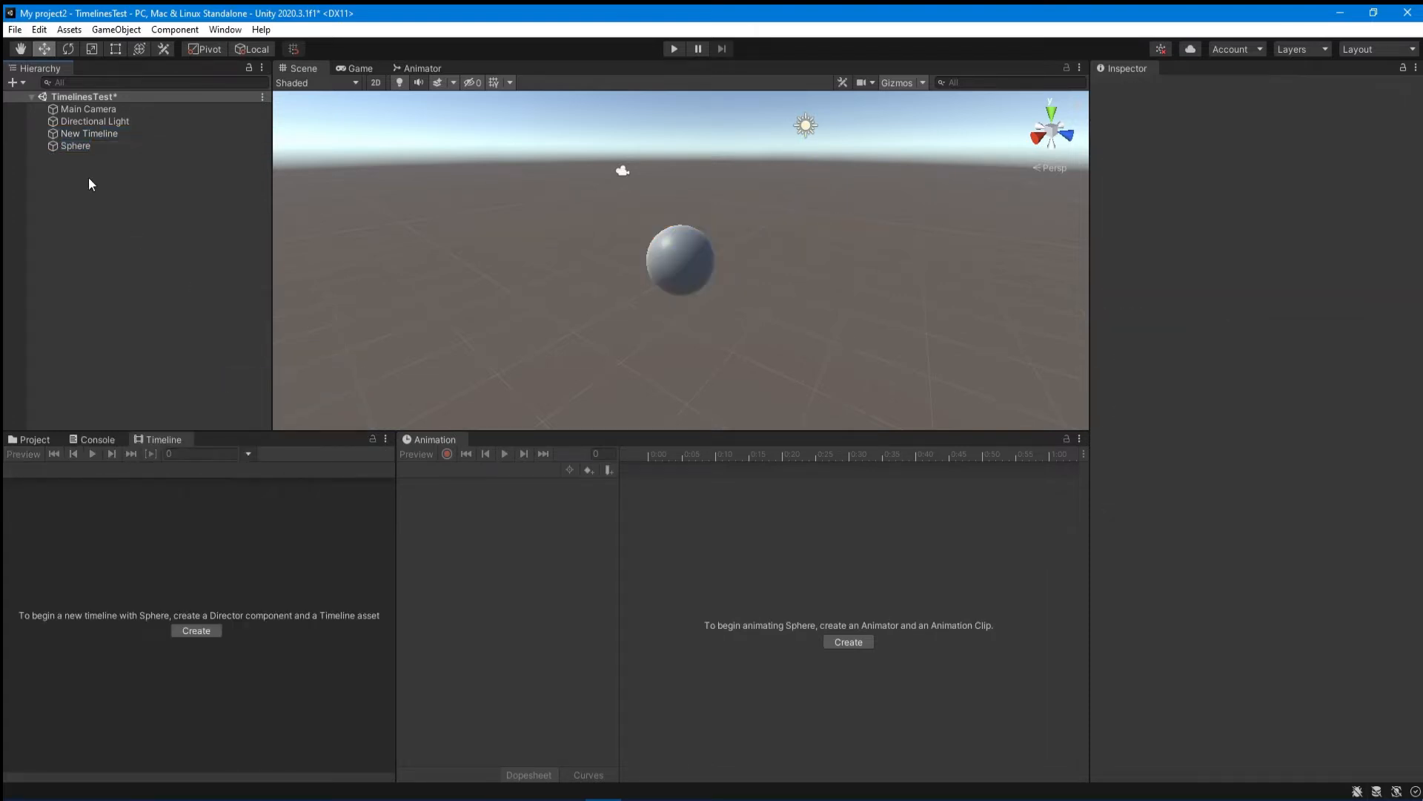
- Add an Activation Track for the Sphere to the New Timeline object's timeline
{"action": "left_click", "coordinate": [80, 135]}
{"action": "left_click_drag", "start_coordinate": [80, 144], "coordinate": [126, 522]}
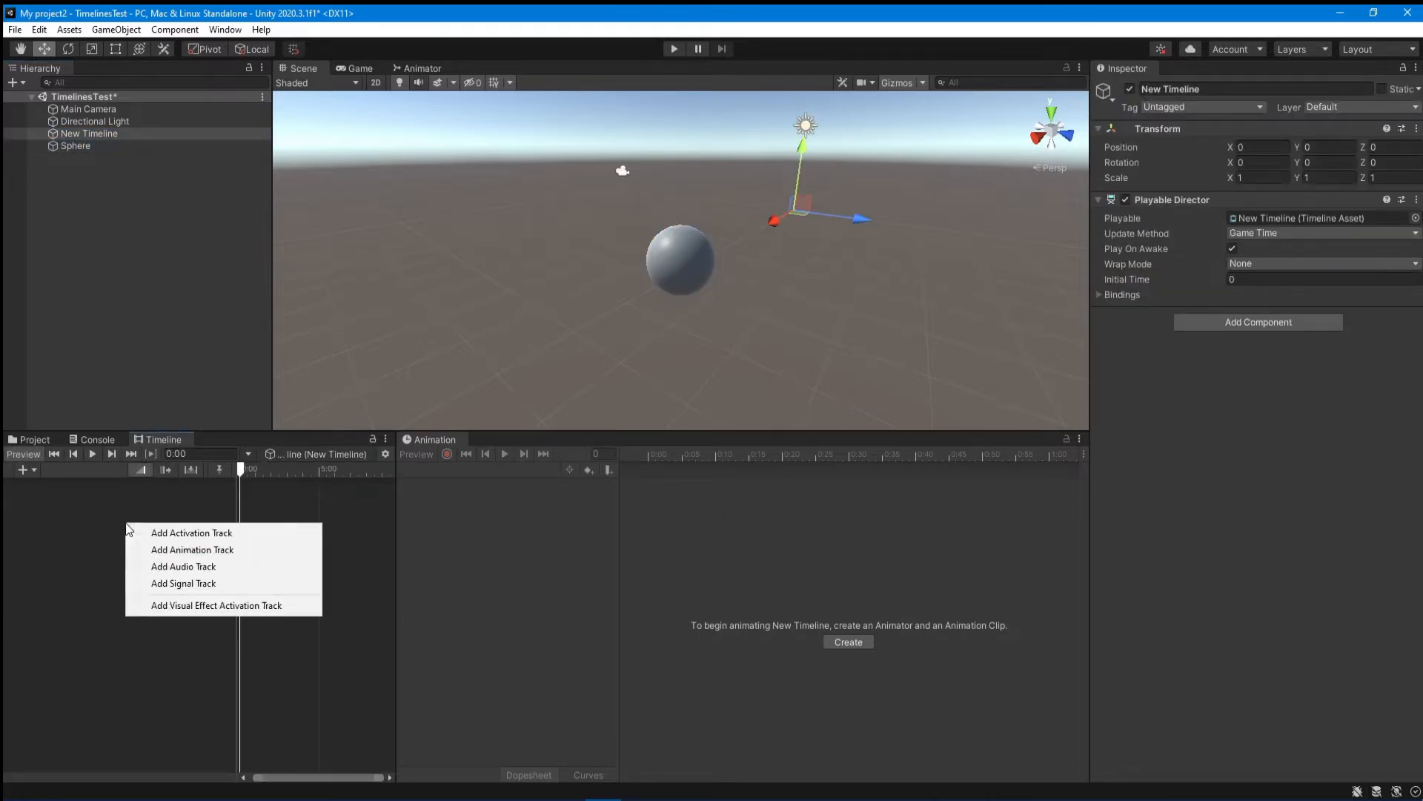
{"action": "left_click", "coordinate": [294, 536]}
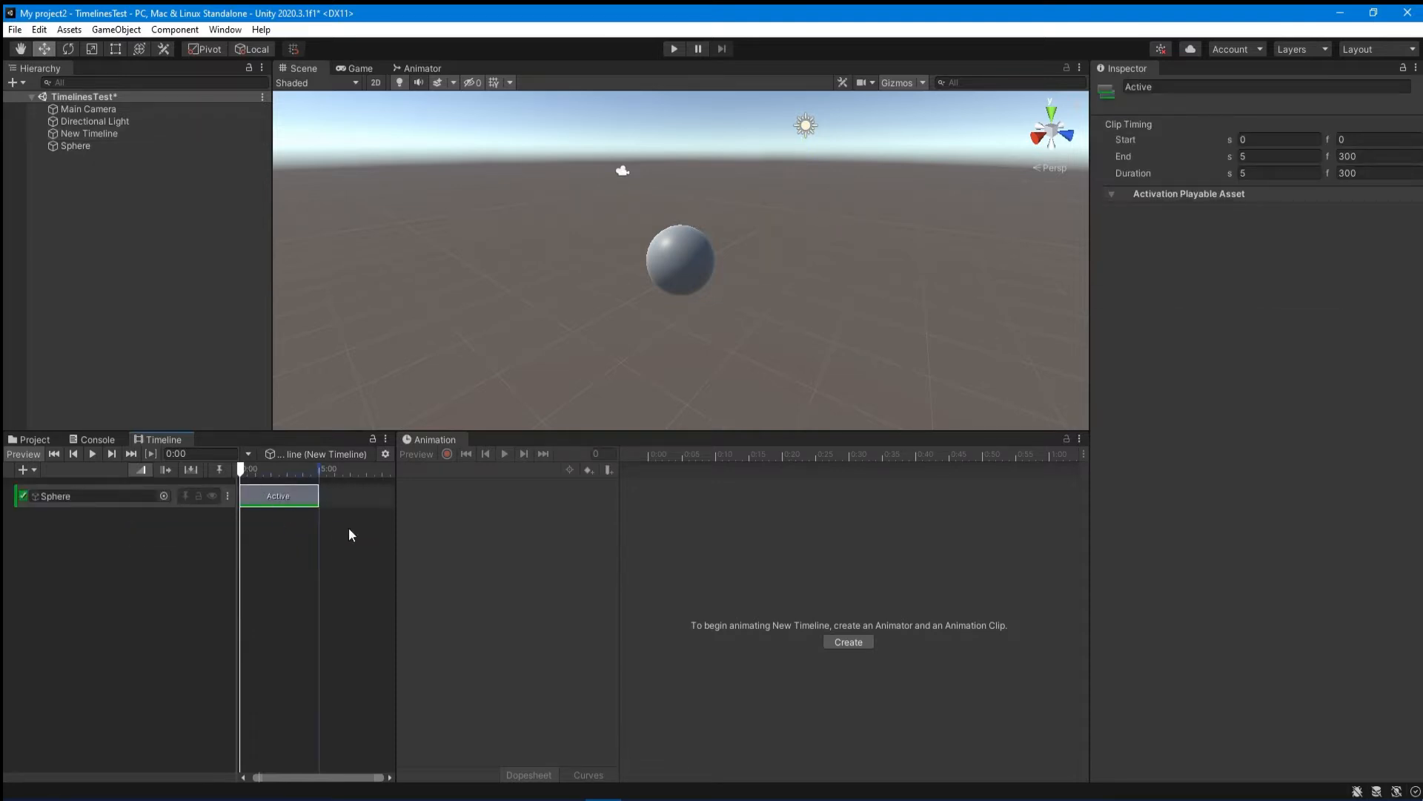
- Widen the Timeline window and set the Sphere's activation clip duration to 1 second
{"action": "left_click_drag", "start_coordinate": [397, 539], "coordinate": [739, 539]}
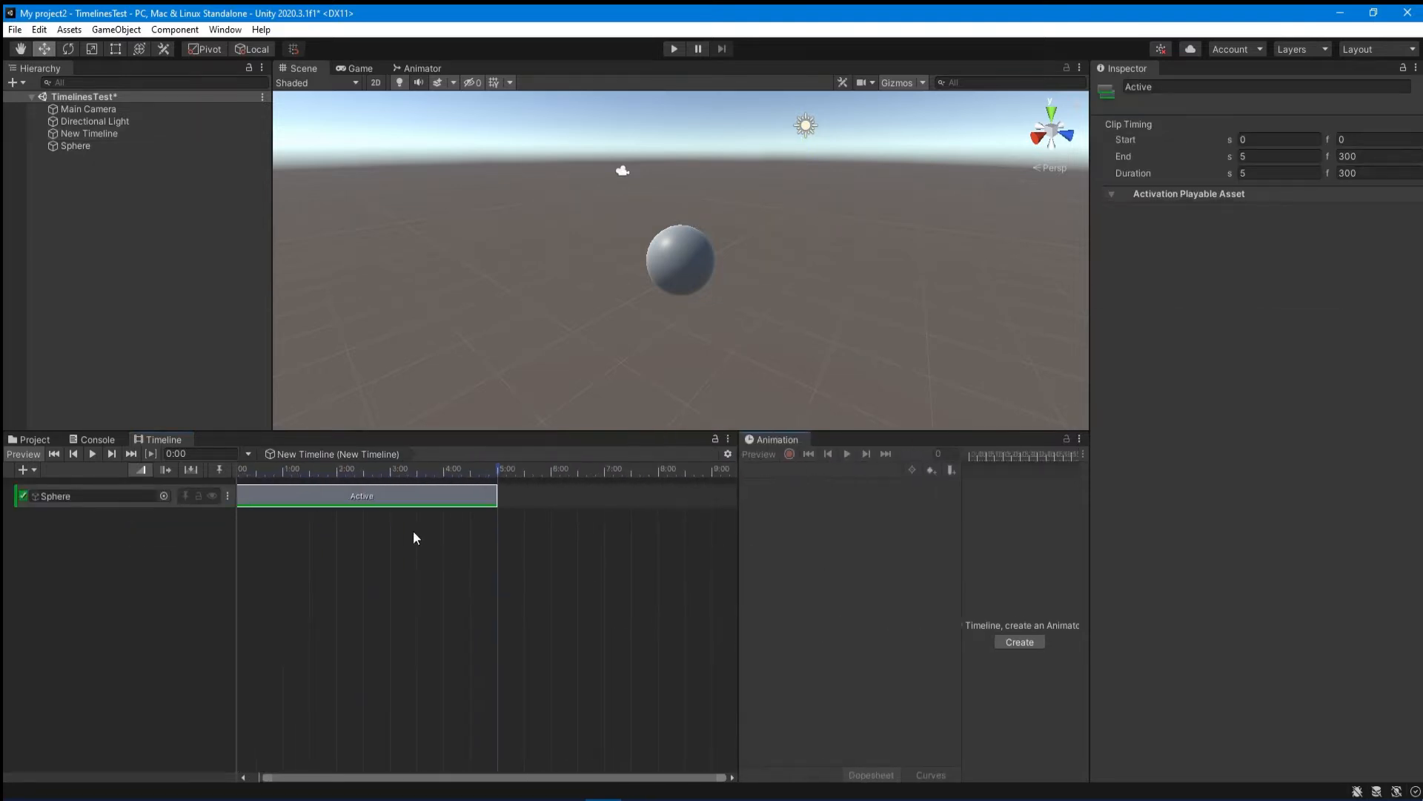
{"action": "left_click", "coordinate": [1267, 172]}
{"action": "type", "text": "1"}
{"action": "key", "text": "Return"}
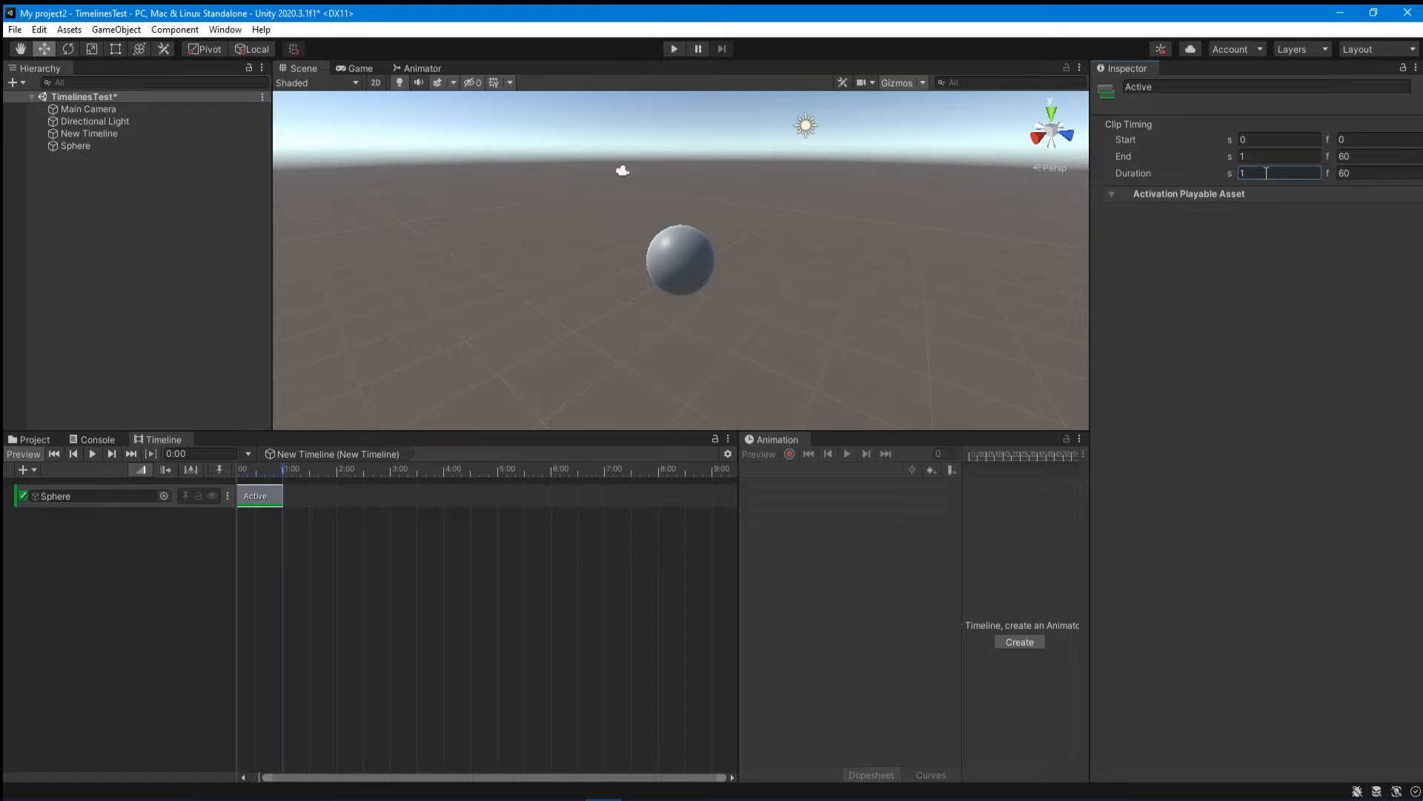
{"action": "left_click_drag", "start_coordinate": [337, 777], "coordinate": [304, 779]}
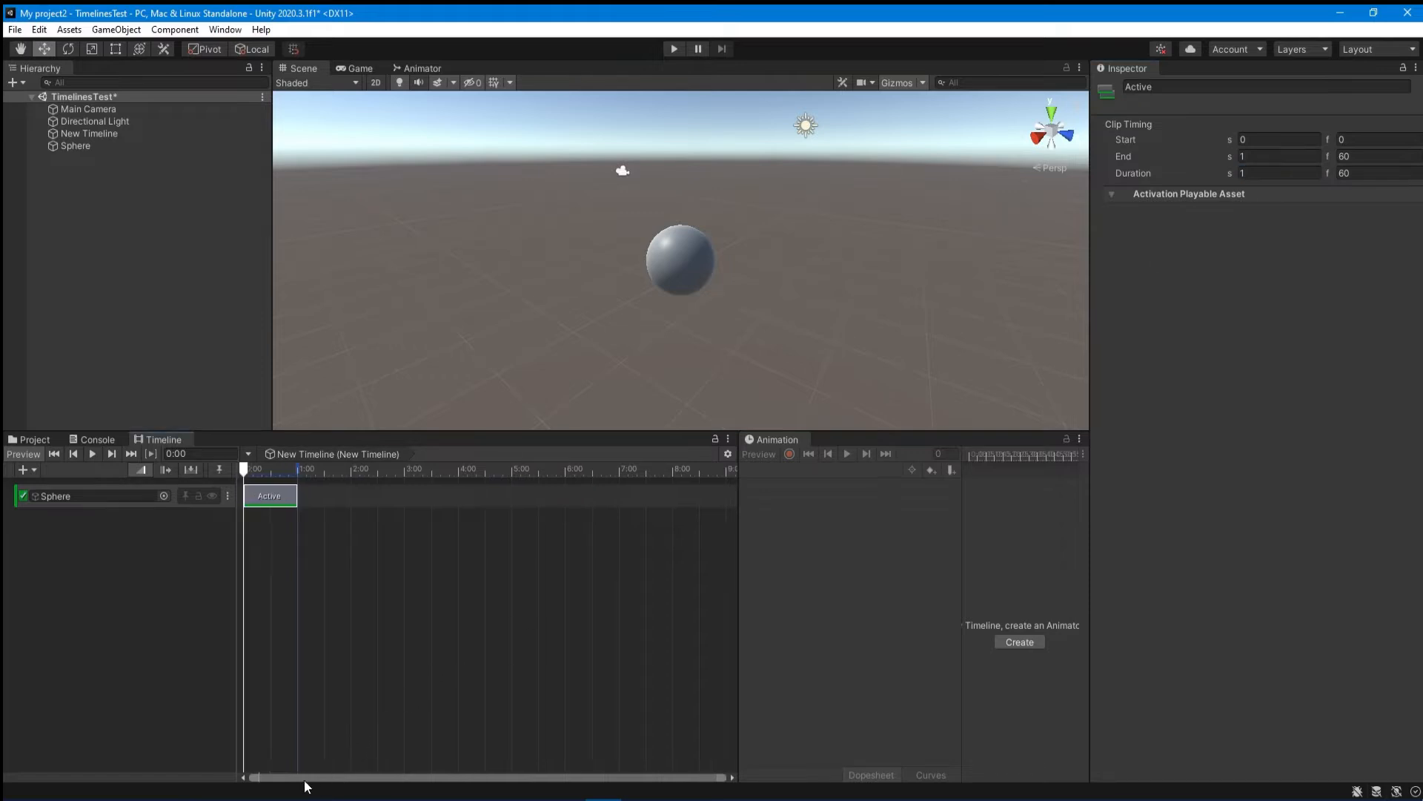
- Set the activation clip's start to 1 second and scrub the playhead to about 0:21
{"action": "left_click", "coordinate": [1267, 141]}
{"action": "type", "text": "1"}
{"action": "key", "text": "Return"}
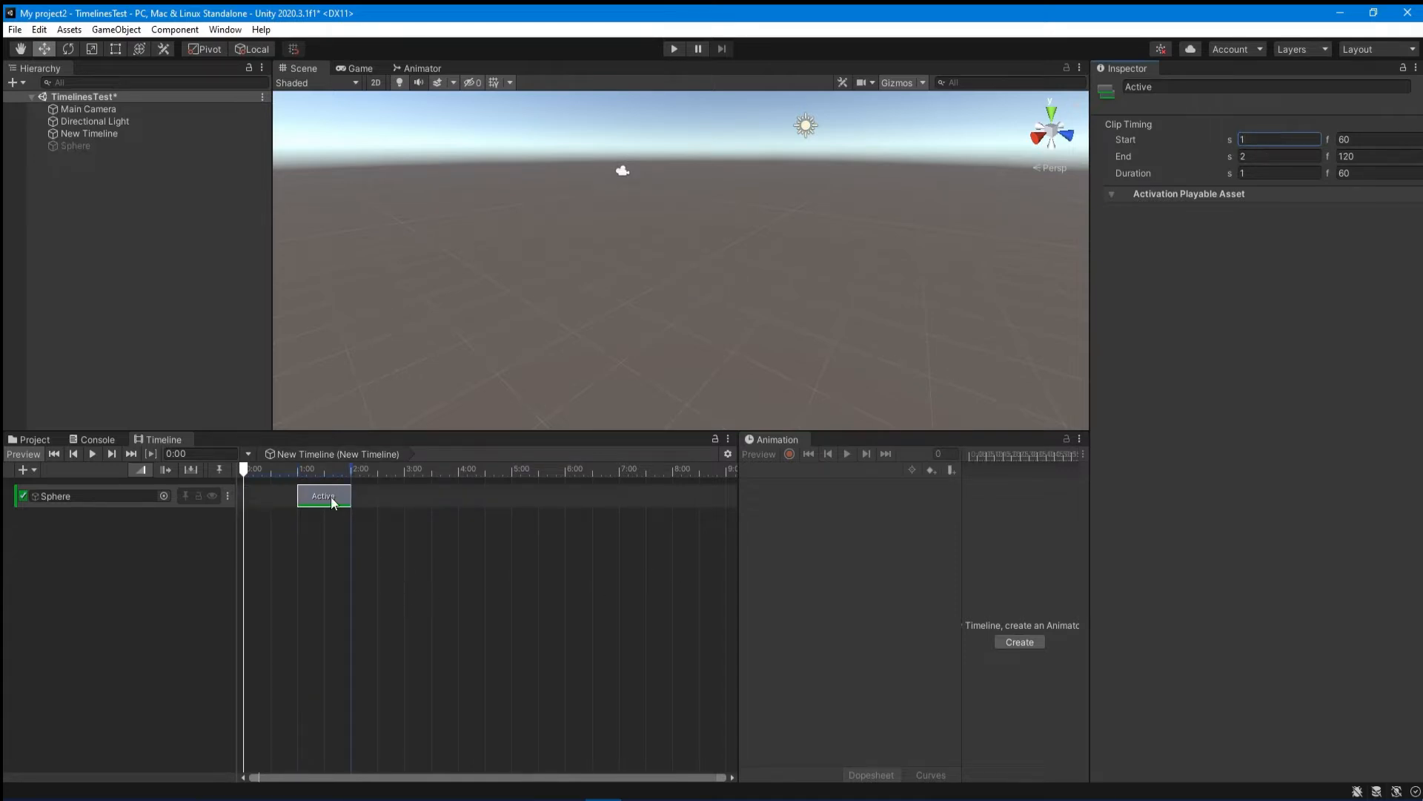
{"action": "mouse_move", "coordinate": [248, 474]}
{"action": "left_mouse_down"}
{"action": "mouse_move", "coordinate": [320, 476]}
{"action": "mouse_move", "coordinate": [263, 476]}
{"action": "left_mouse_up"}
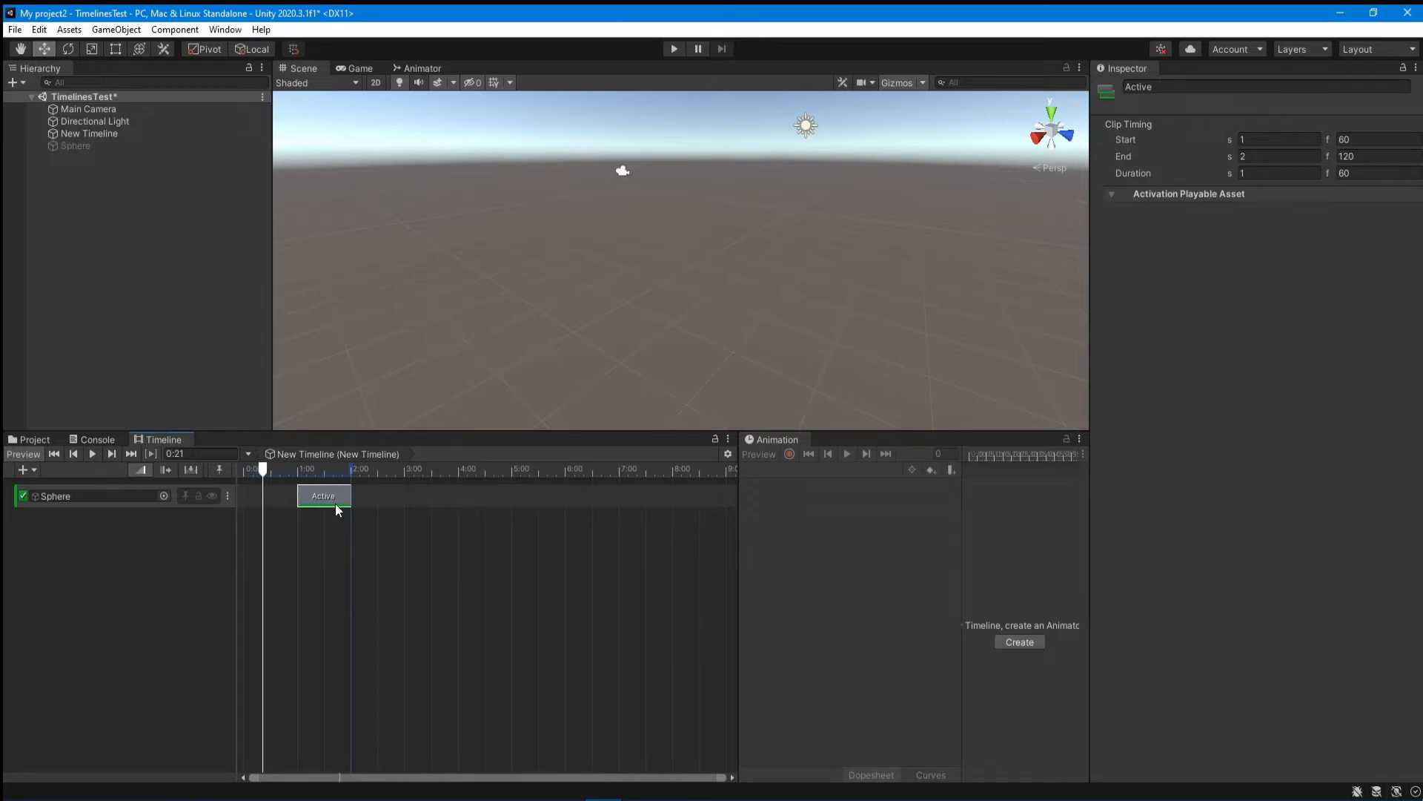
- Duplicate the activation clip on the Sphere track and set the copy's start to 3 seconds
{"action": "right_click", "coordinate": [335, 504]}
{"action": "left_click", "coordinate": [411, 545]}
{"action": "left_click_drag", "start_coordinate": [380, 493], "coordinate": [434, 491]}
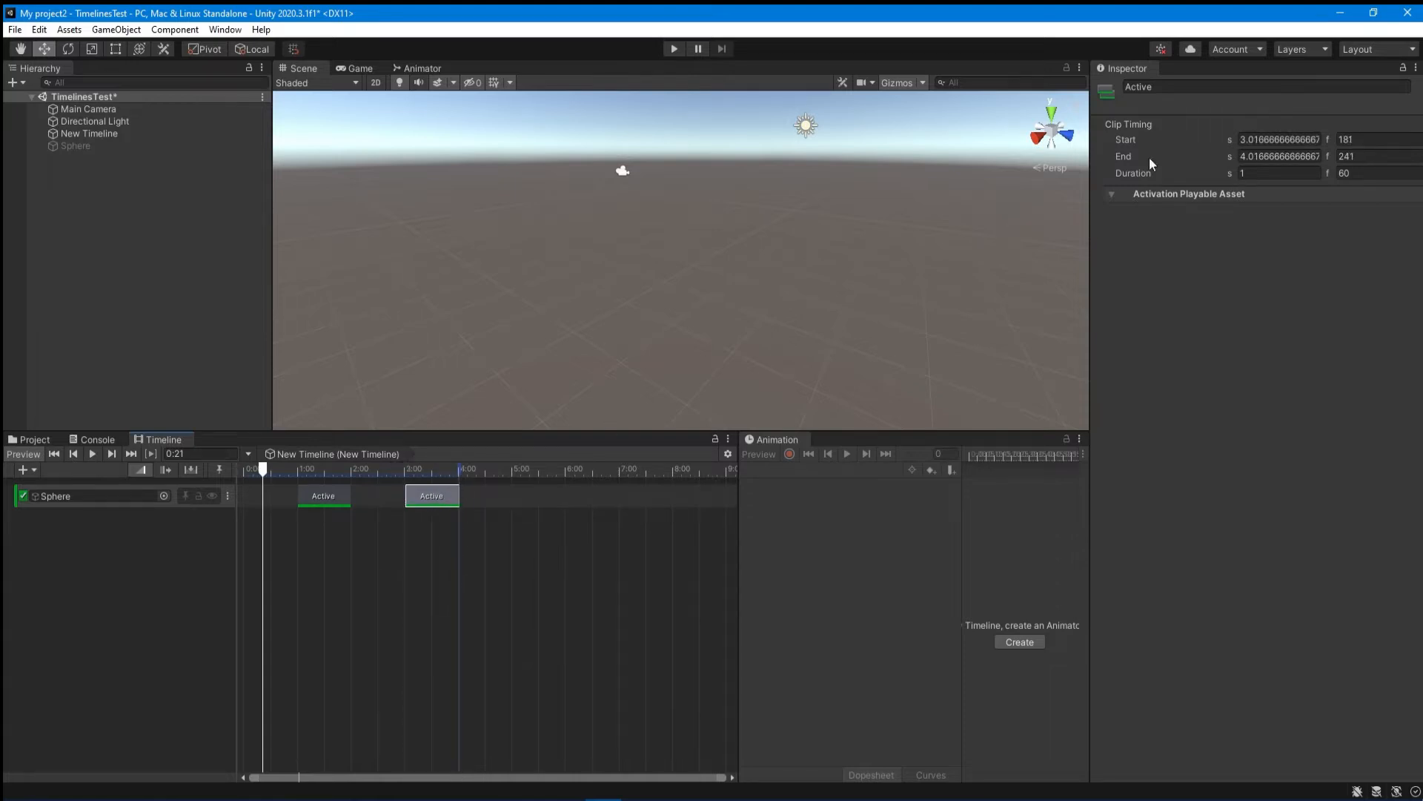
{"action": "left_click", "coordinate": [1278, 138]}
{"action": "type", "text": "3"}
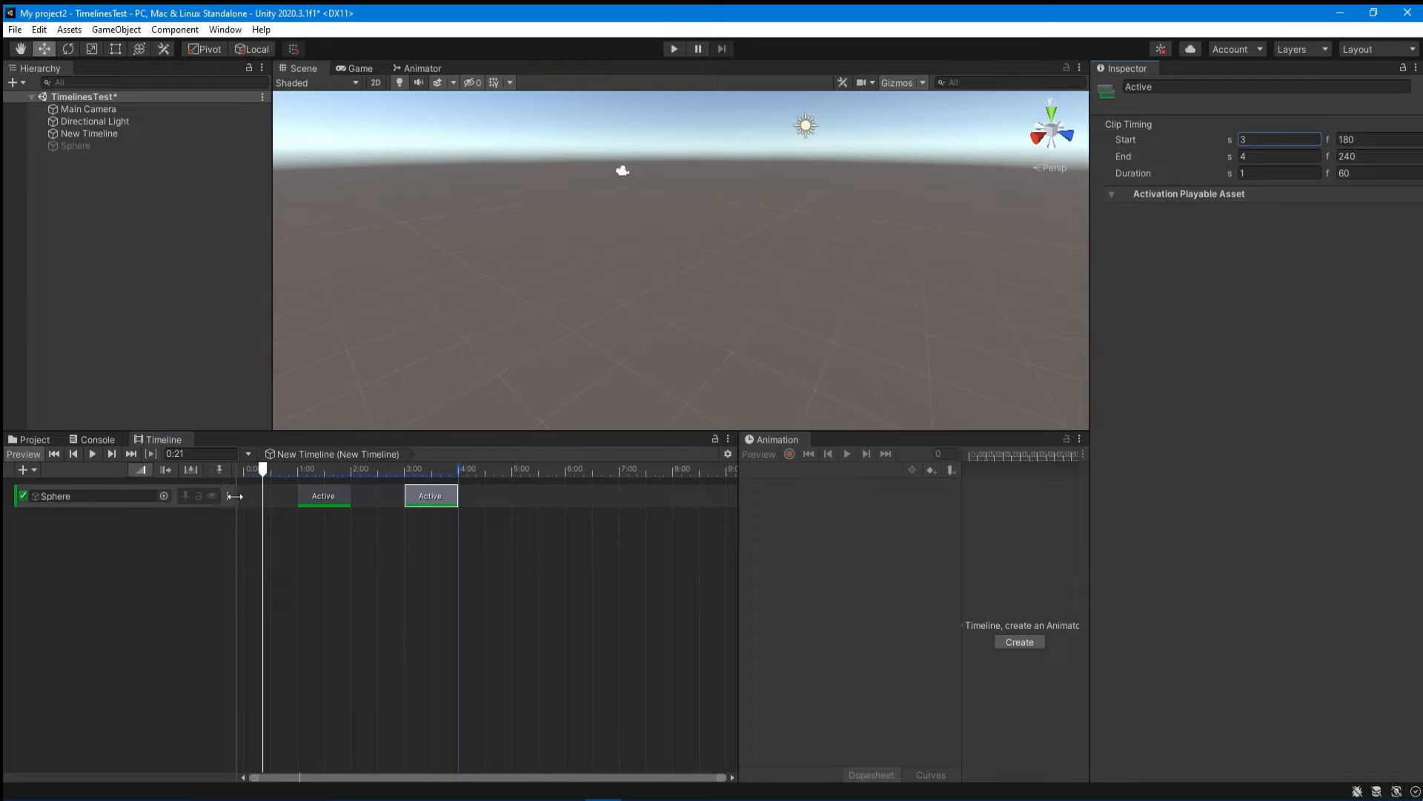
- Set the Sphere Activation Track's post-playback state to Active
{"action": "left_click", "coordinate": [175, 505]}
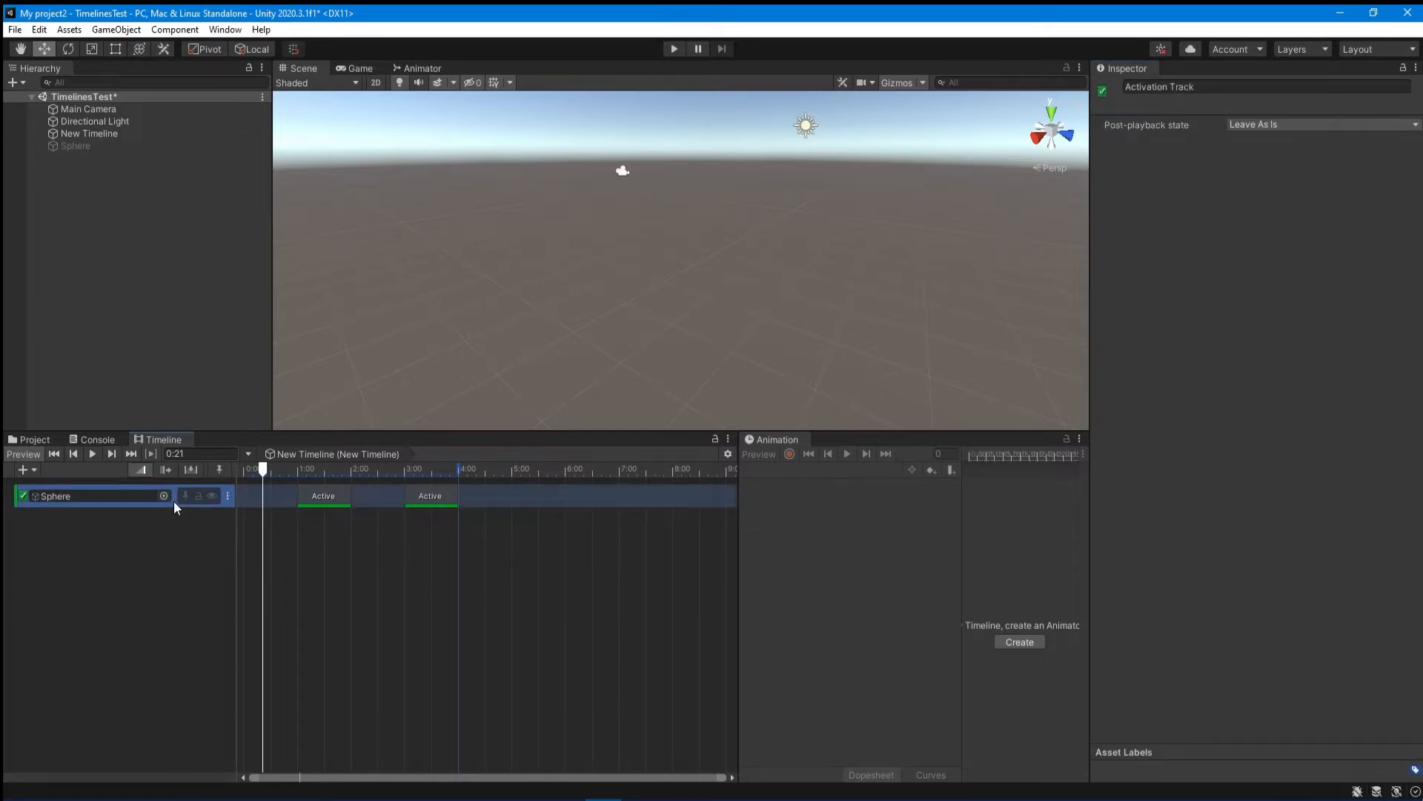
{"action": "left_click", "coordinate": [1265, 125]}
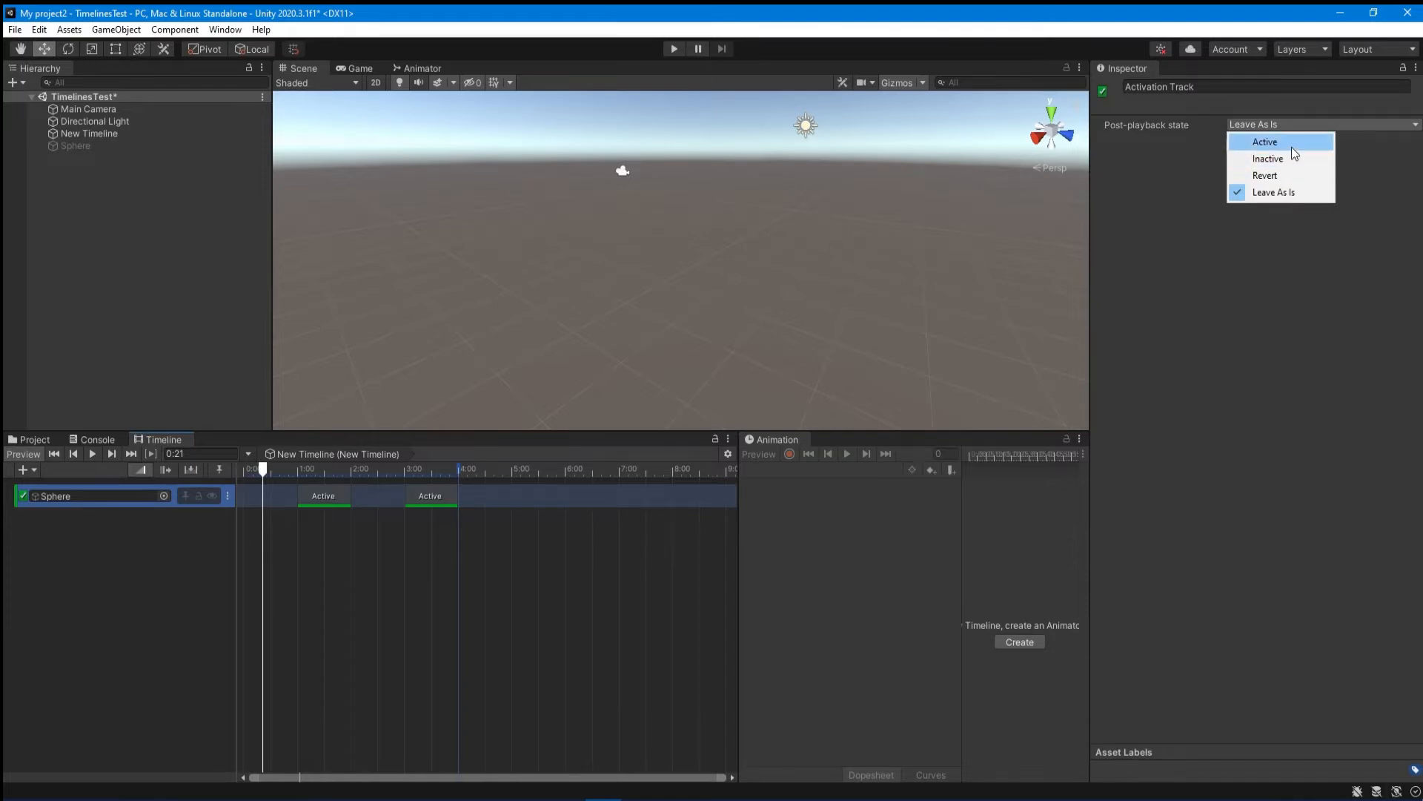
{"action": "left_click", "coordinate": [1291, 147]}
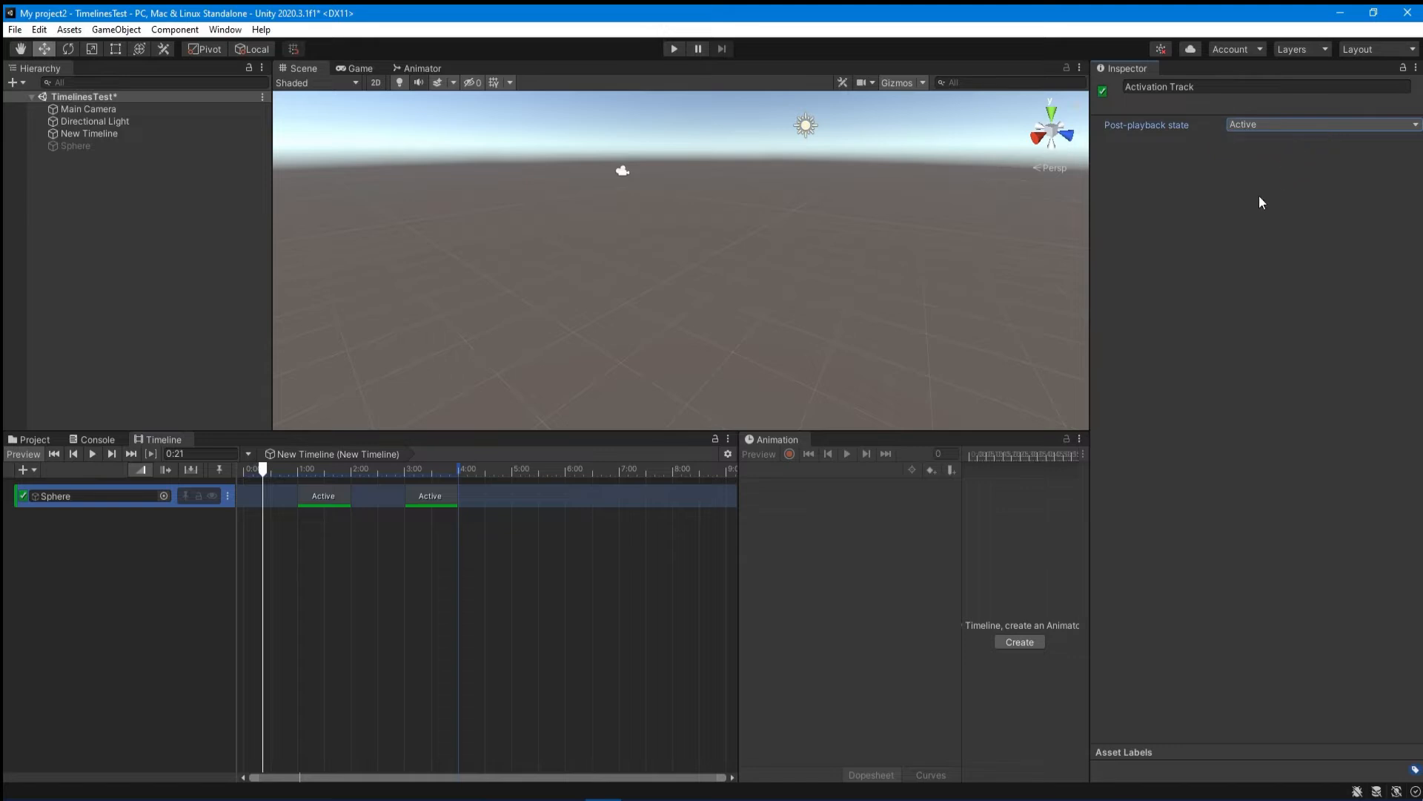
- Play the timeline from the start to preview when the Sphere is shown and hidden
{"action": "left_click_drag", "start_coordinate": [250, 466], "coordinate": [164, 483]}
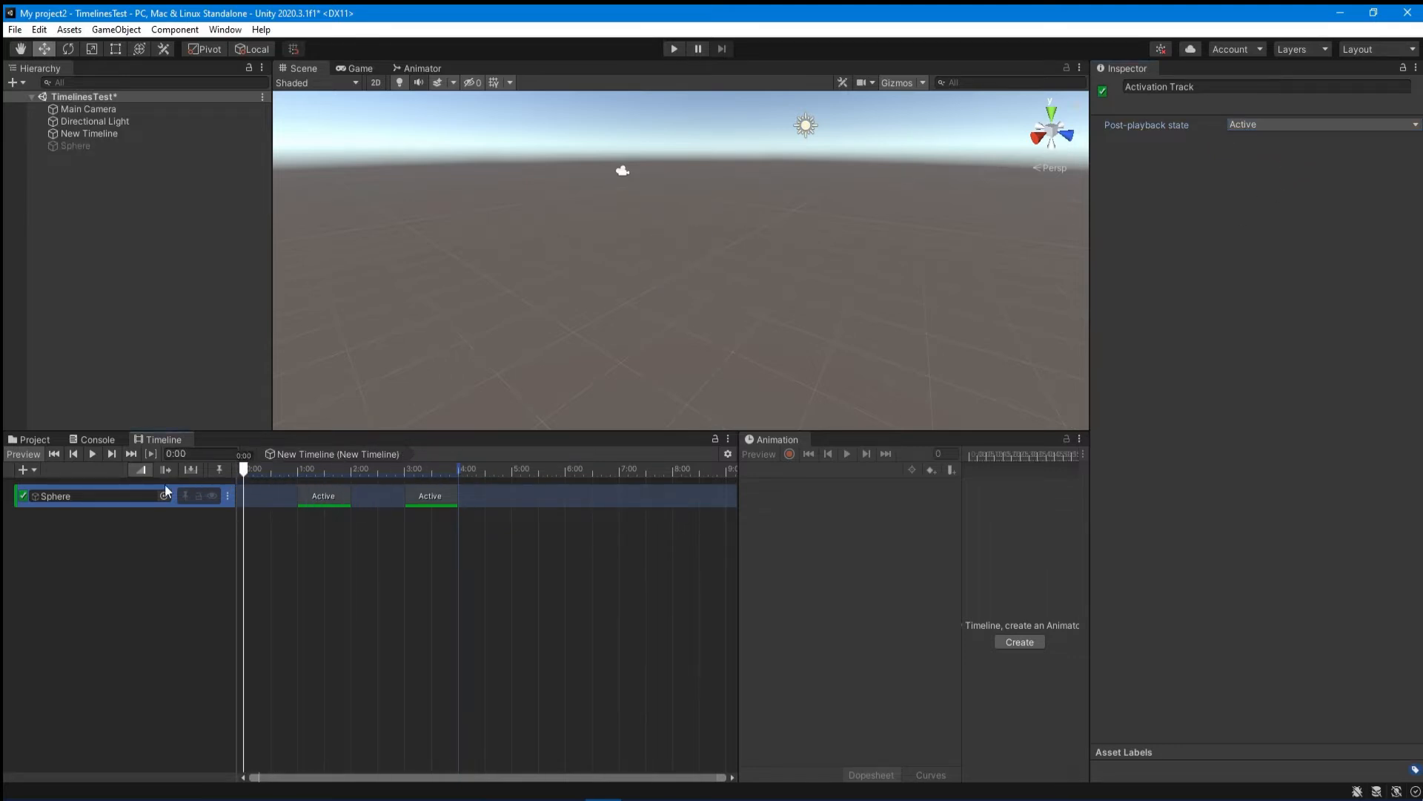
{"action": "left_click", "coordinate": [92, 454]}
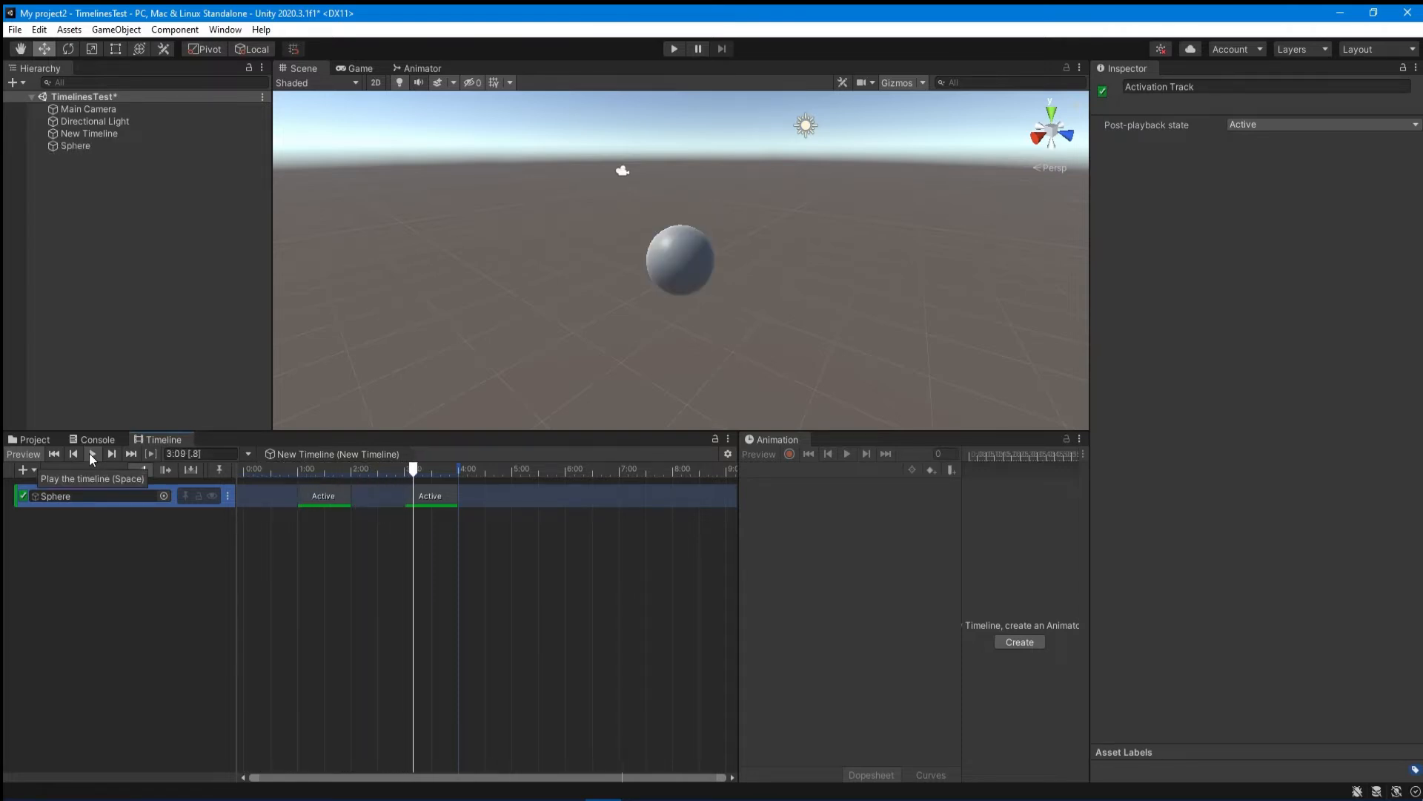
{"action": "left_click", "coordinate": [91, 544]}
- Leave the timeline preview by selecting the Main Camera, and add a 3D Cube to the scene
{"action": "right_click", "coordinate": [97, 195]}
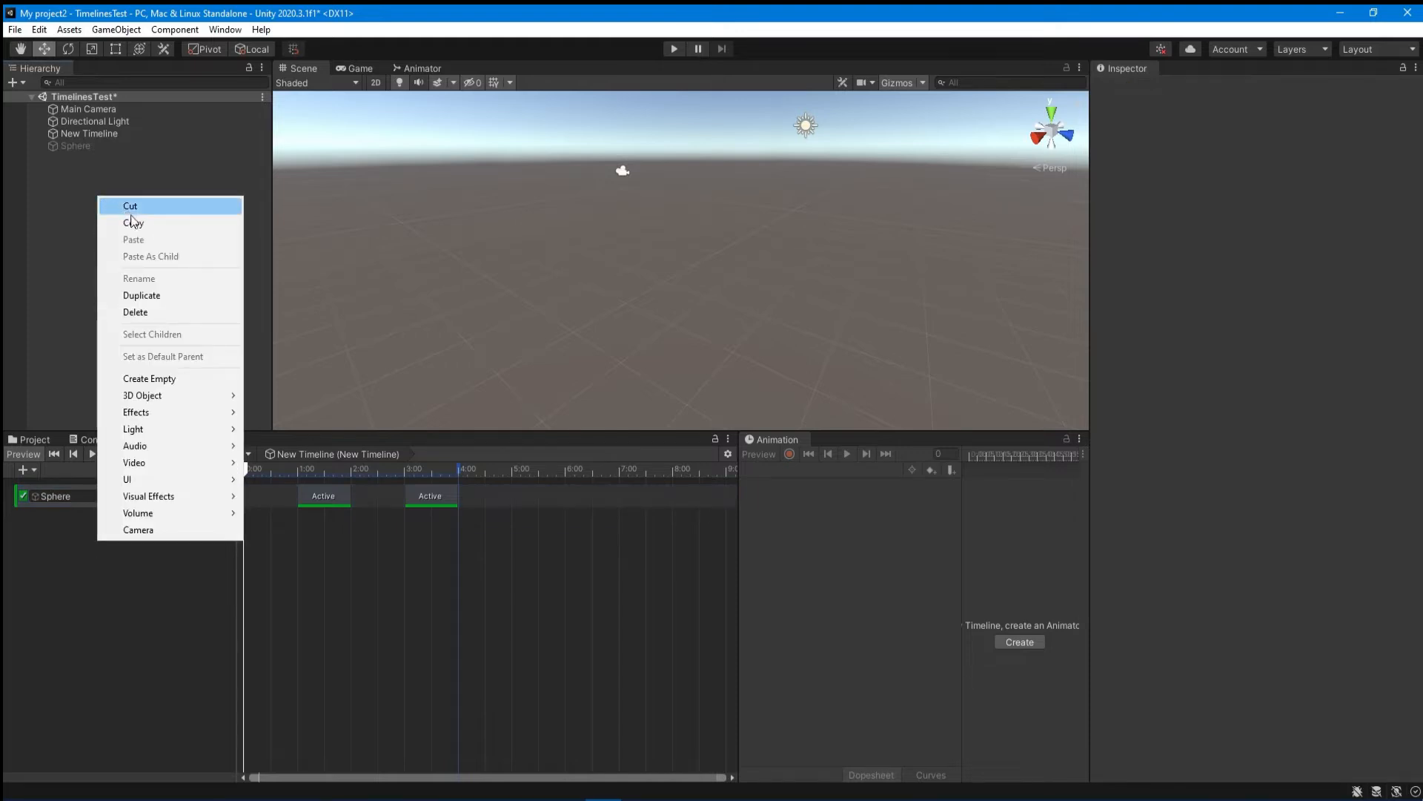
{"action": "left_click", "coordinate": [100, 133]}
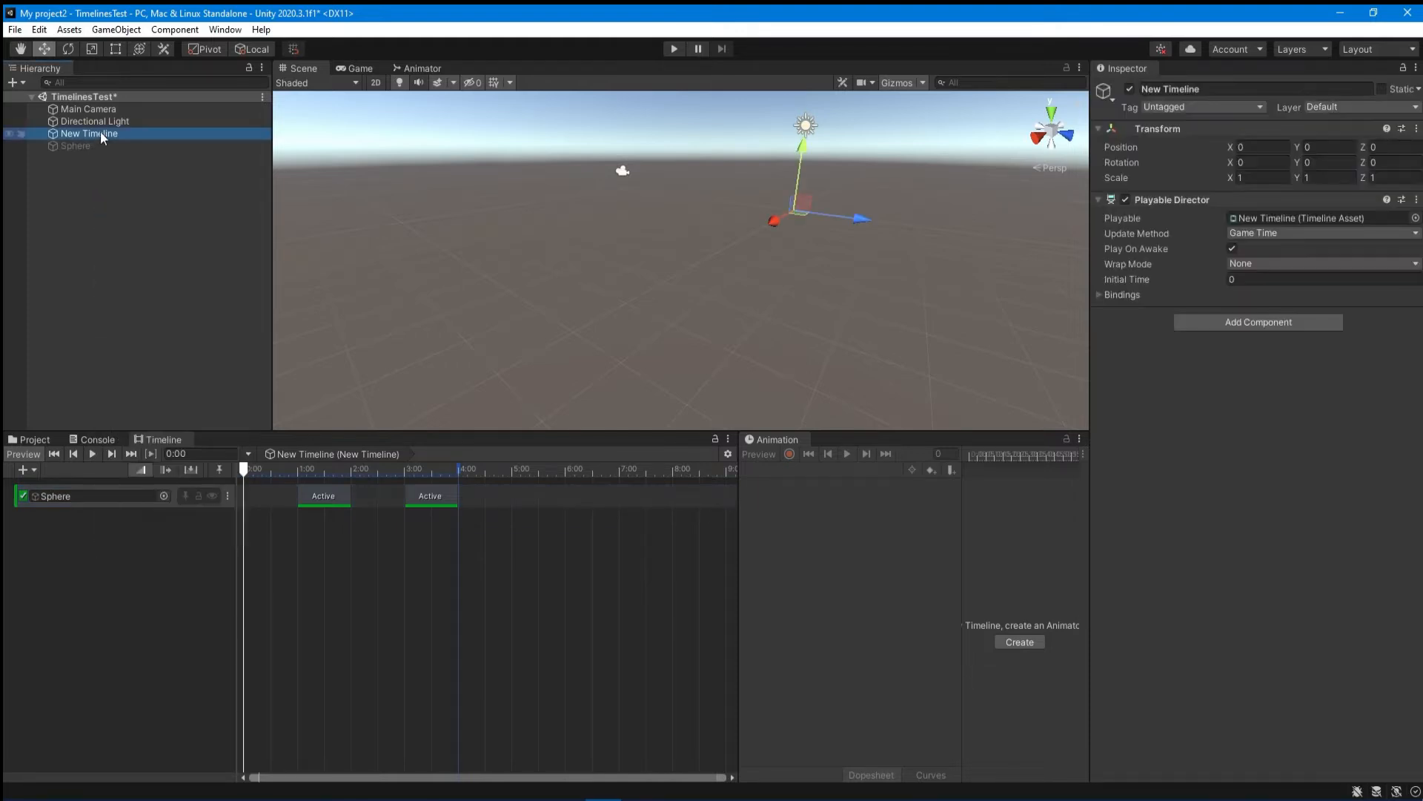
{"action": "left_click", "coordinate": [102, 110]}
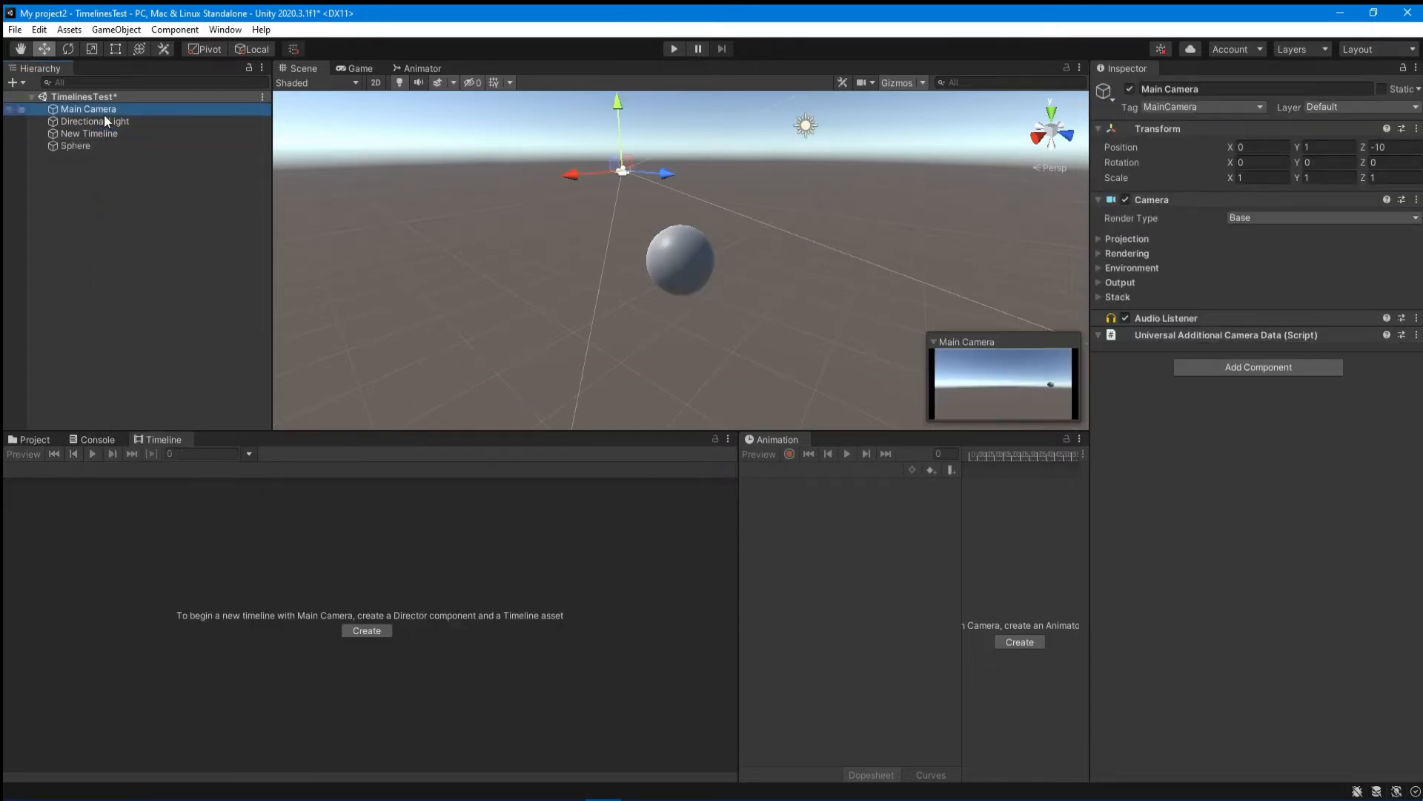
{"action": "right_click", "coordinate": [92, 171]}
{"action": "mouse_move", "coordinate": [185, 370]}
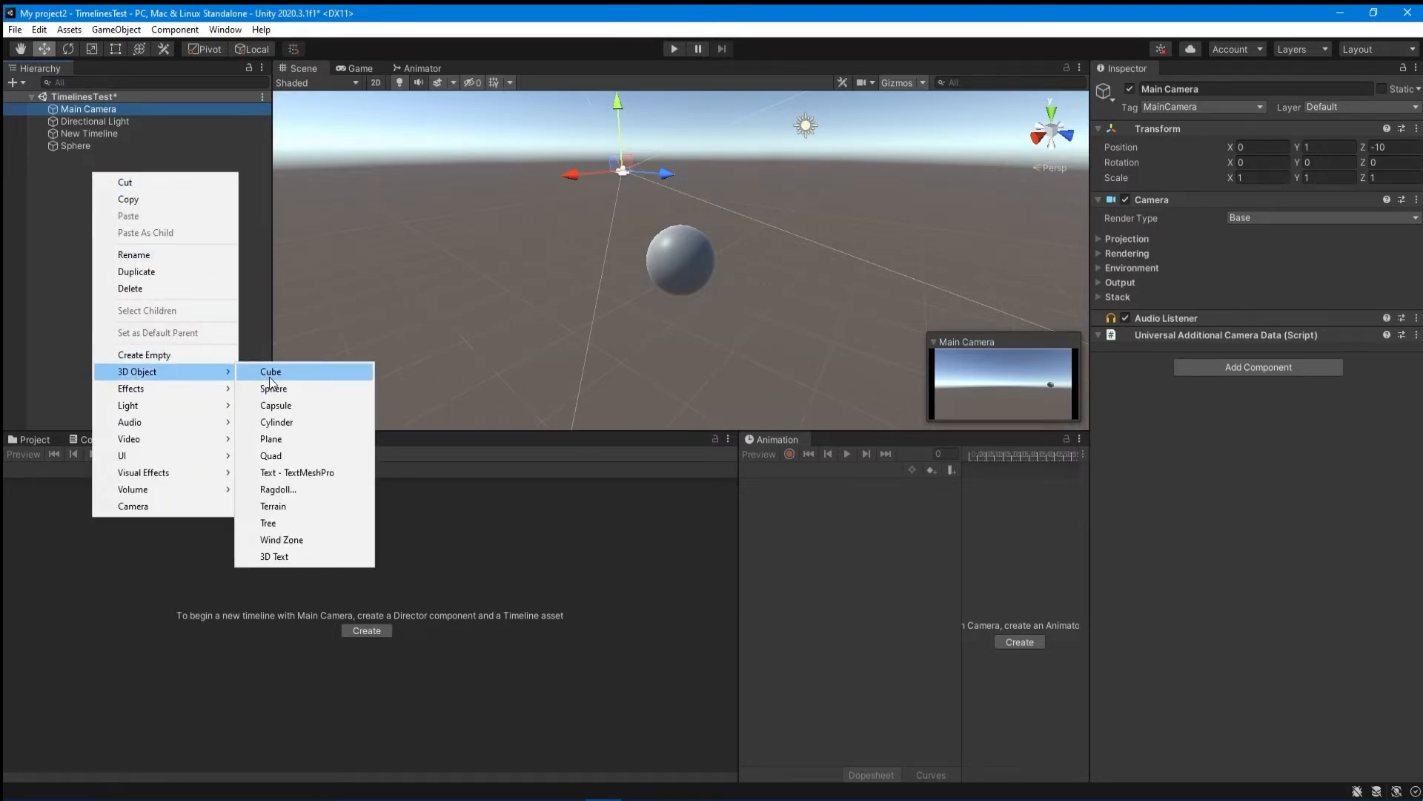
{"action": "left_click", "coordinate": [268, 373]}
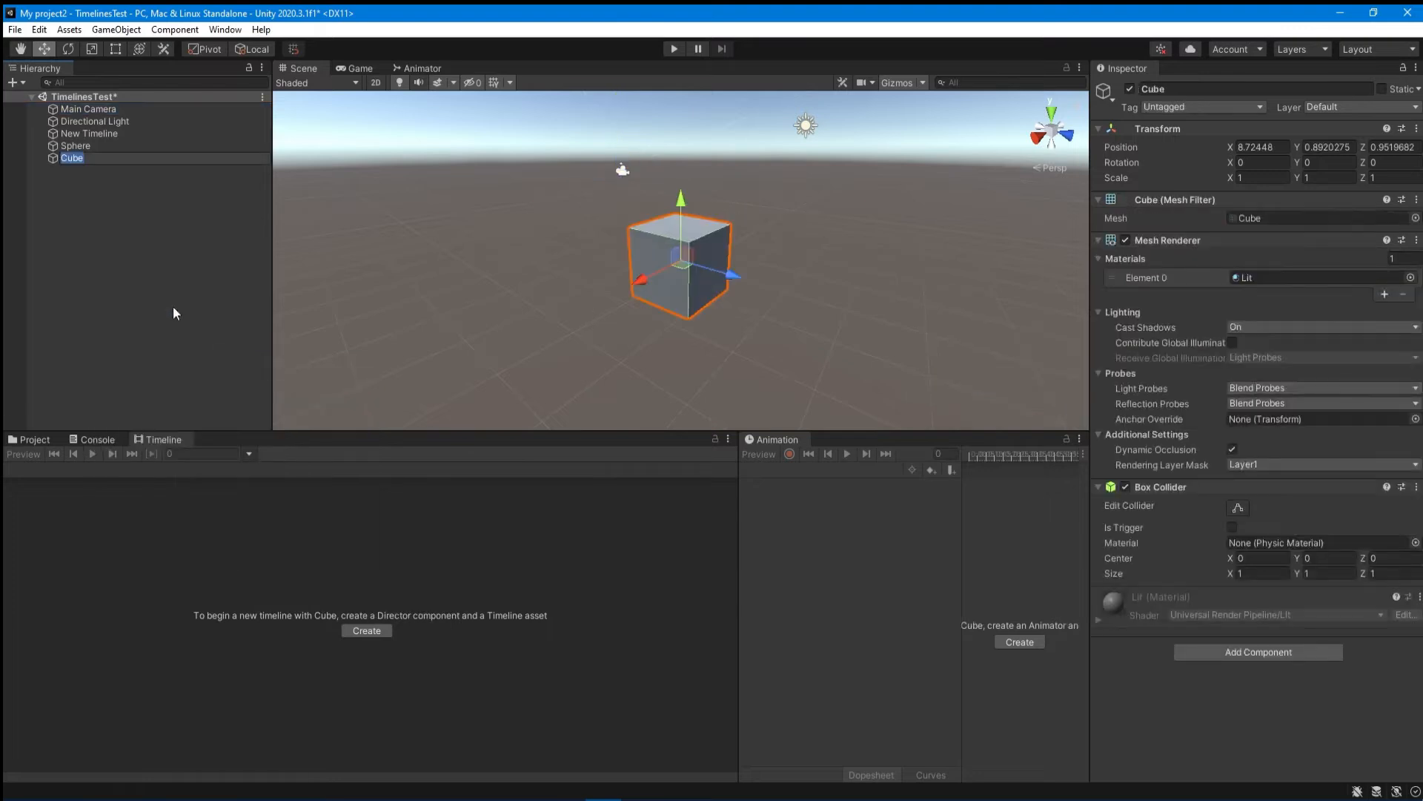
{"action": "left_click", "coordinate": [100, 189]}
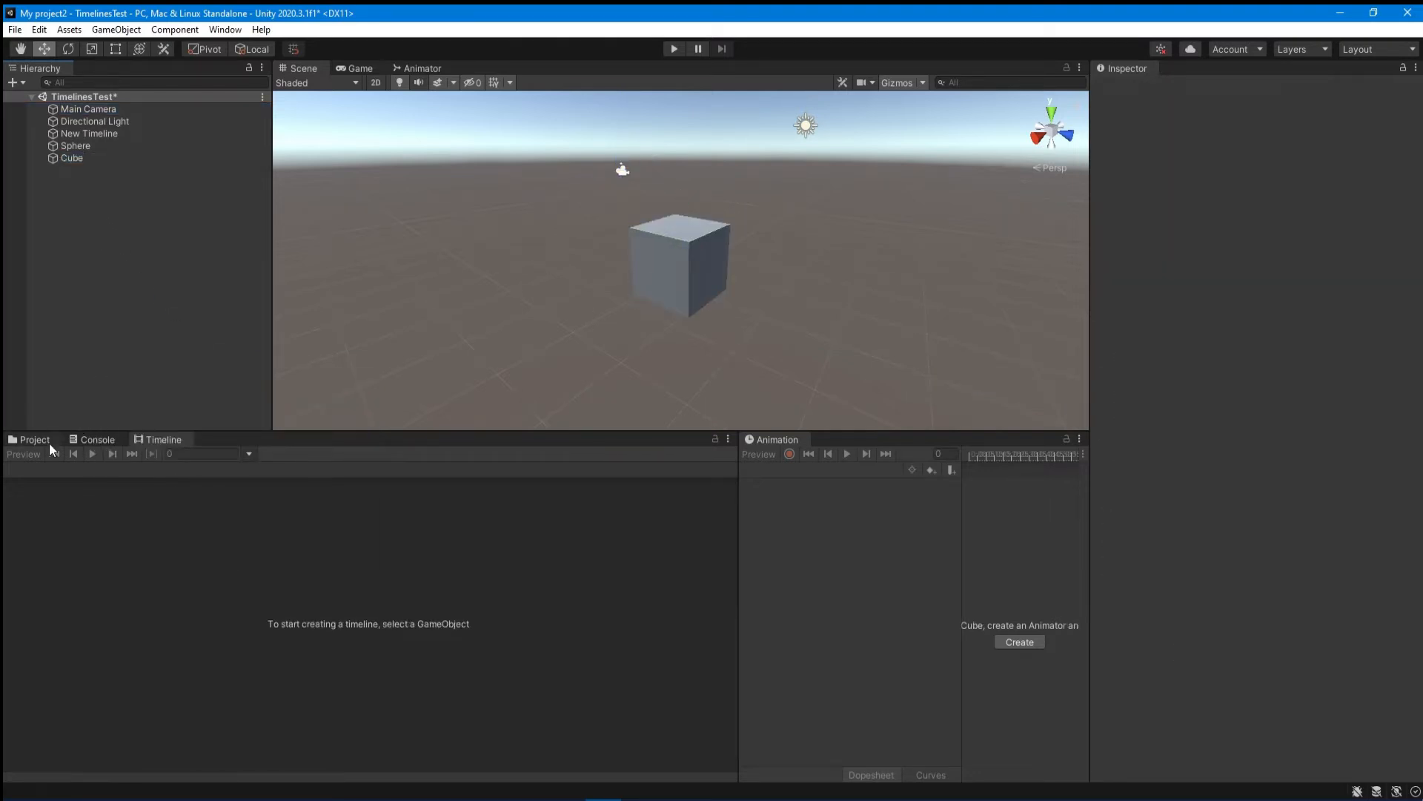
- Create an Animator Controller named Move in the Timelines asset folder
{"action": "left_click", "coordinate": [44, 441]}
{"action": "right_click", "coordinate": [329, 541]}
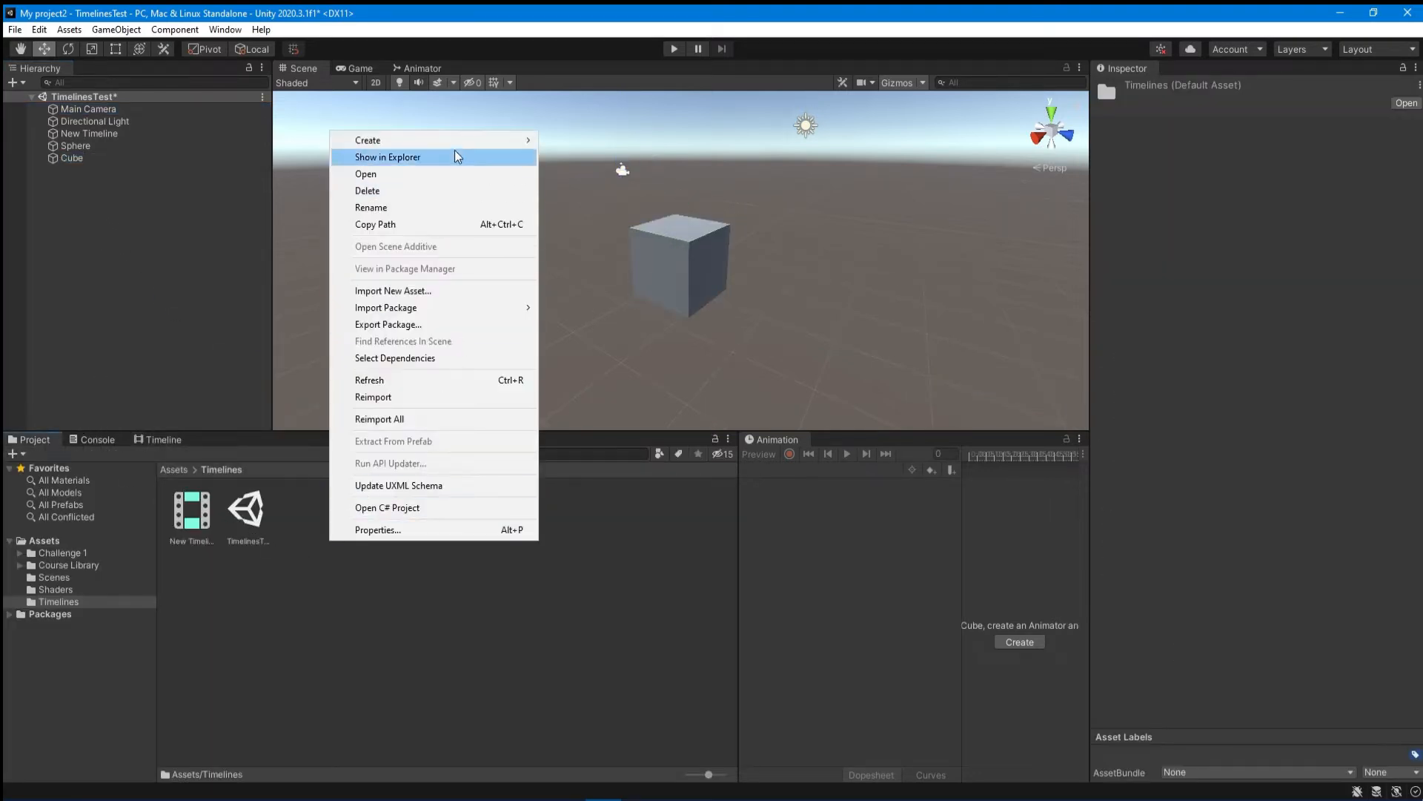
{"action": "mouse_move", "coordinate": [456, 145]}
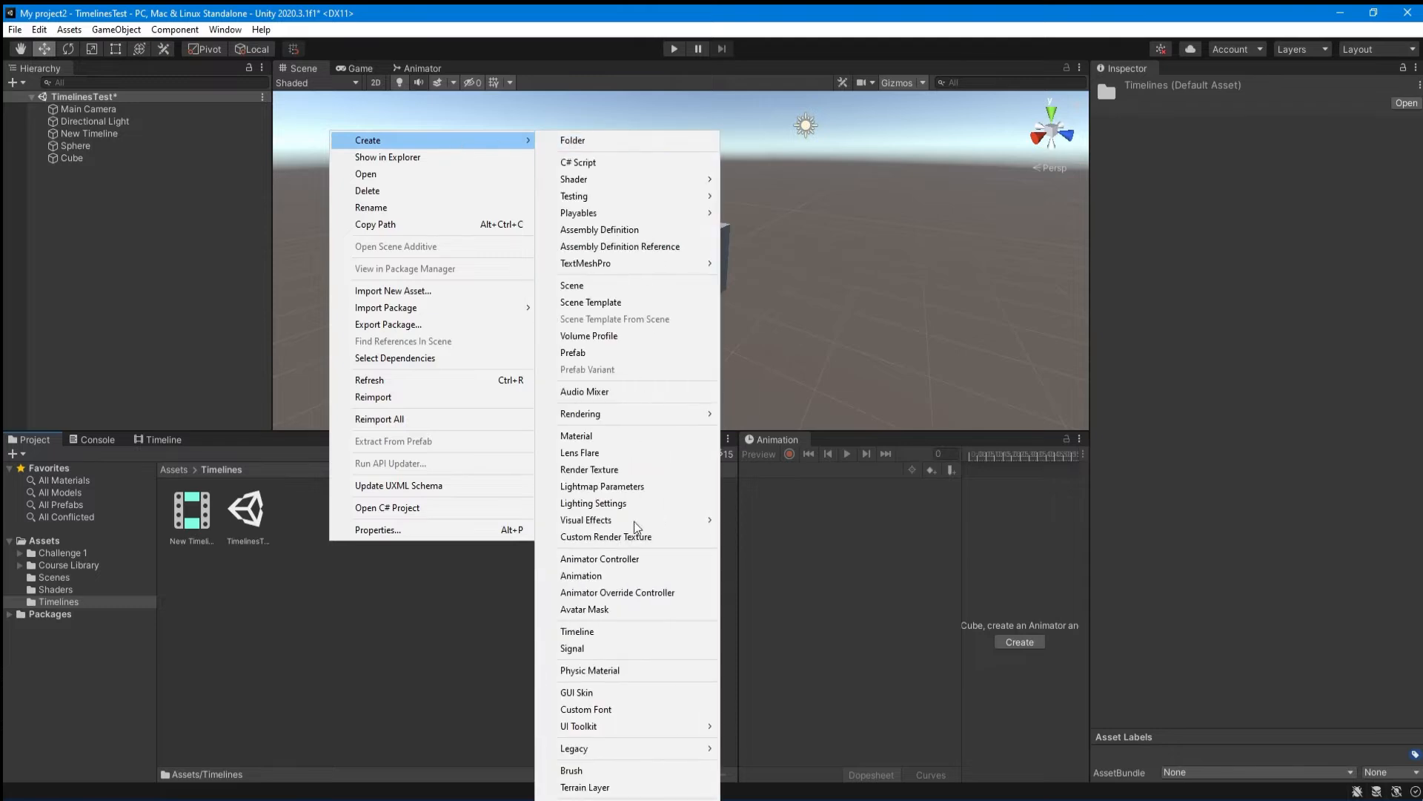
{"action": "left_click", "coordinate": [655, 560]}
{"action": "type", "text": "Move"}
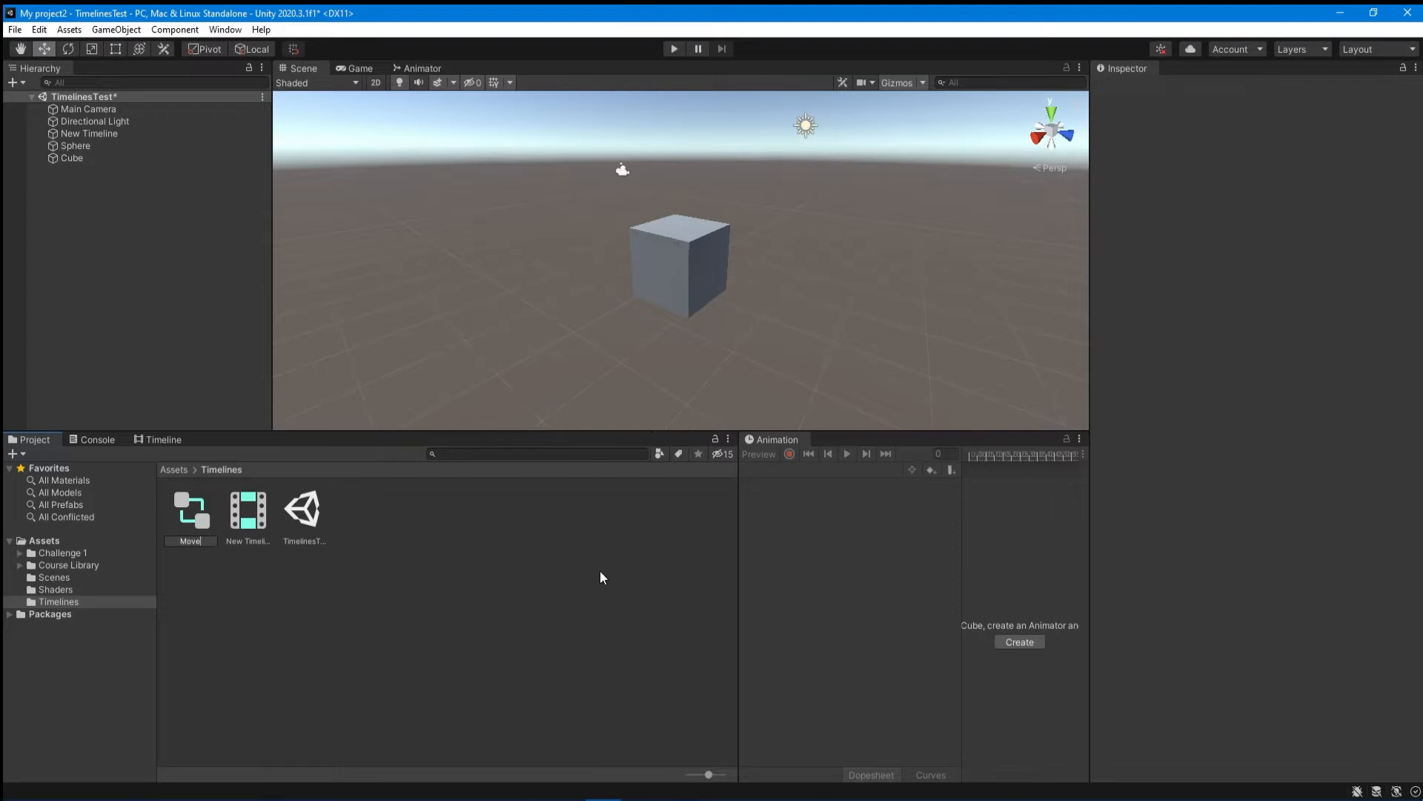
{"action": "key", "text": "Return"}
- Create an Animation clip named MoveIdle in the Timelines asset folder
{"action": "right_click", "coordinate": [464, 557]}
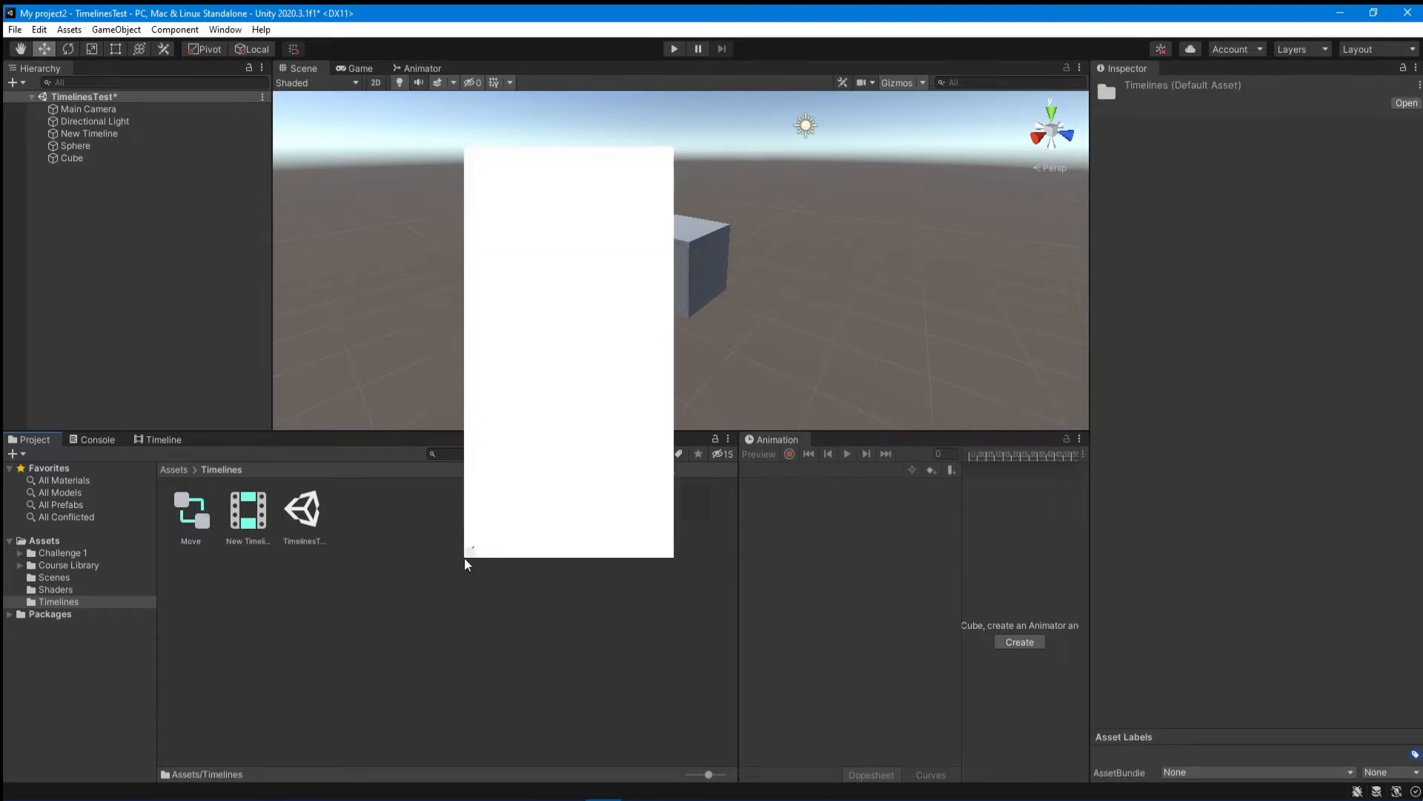
{"action": "mouse_move", "coordinate": [635, 166]}
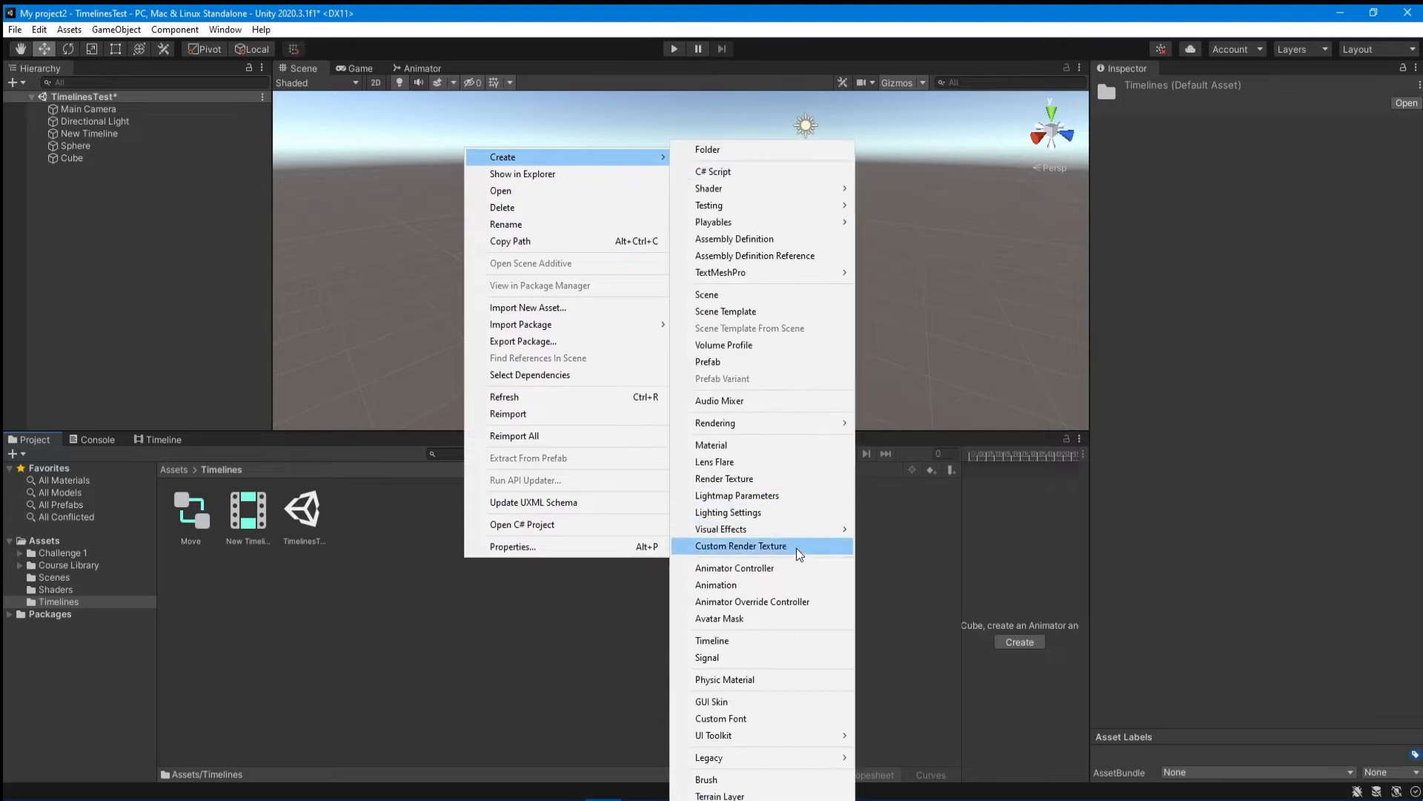
{"action": "left_click", "coordinate": [781, 586]}
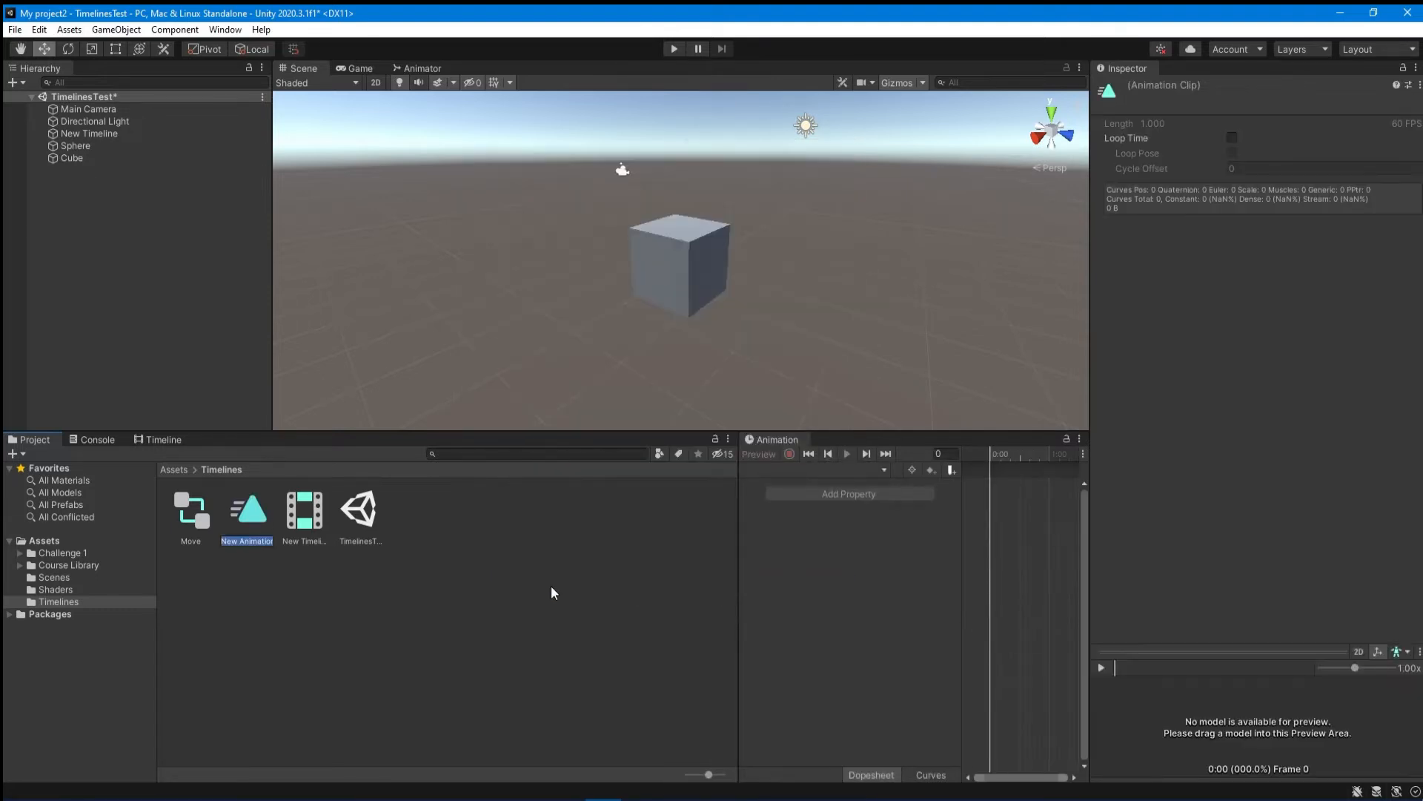
{"action": "type", "text": "Move"}
{"action": "key", "text": "Return"}
{"action": "key", "text": "Right"}
{"action": "type", "text": "Idle"}
{"action": "key", "text": "Return"}
- Duplicate the MoveIdle clip twice and rename the second copy MoveUp
{"action": "key", "text": "ctrl+d"}
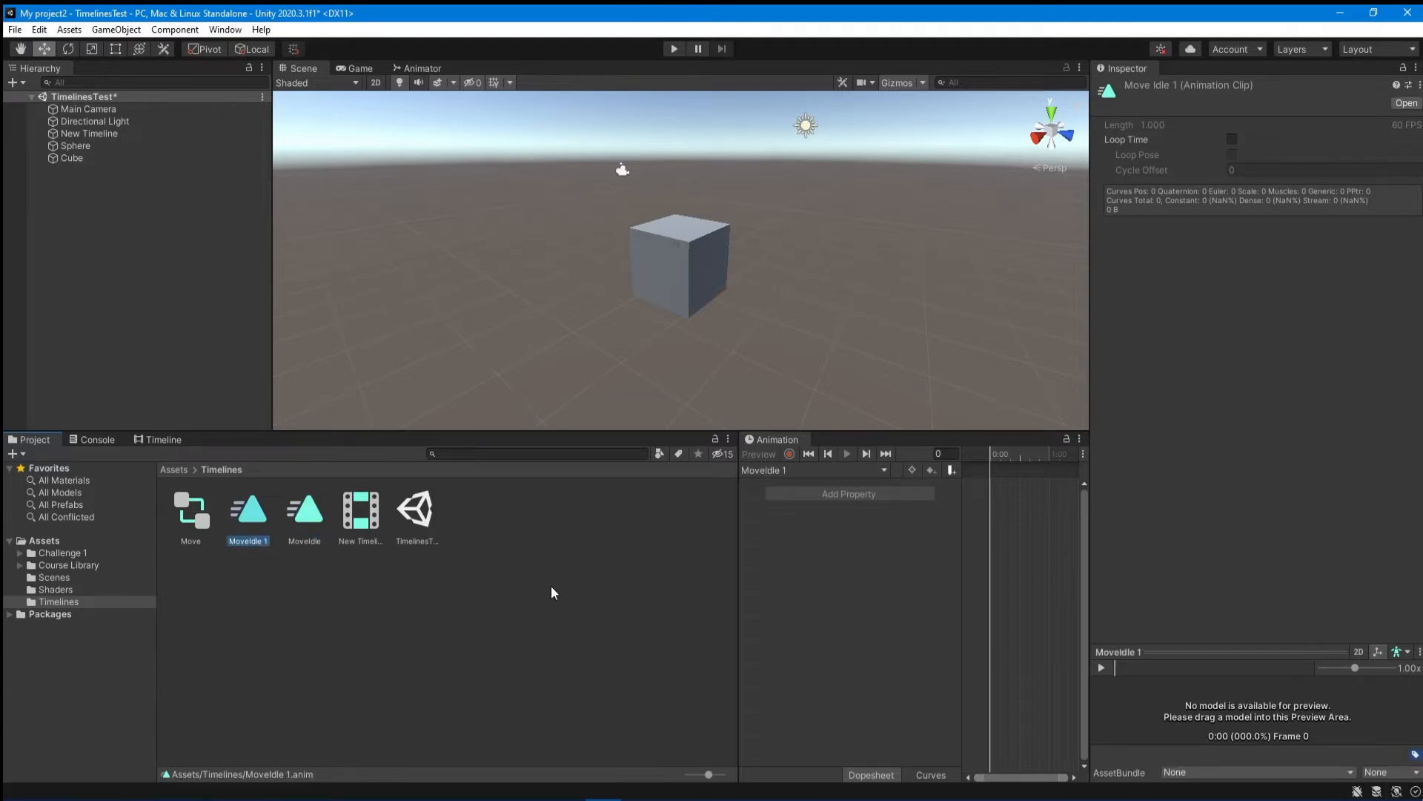
{"action": "key", "text": "ctrl+d"}
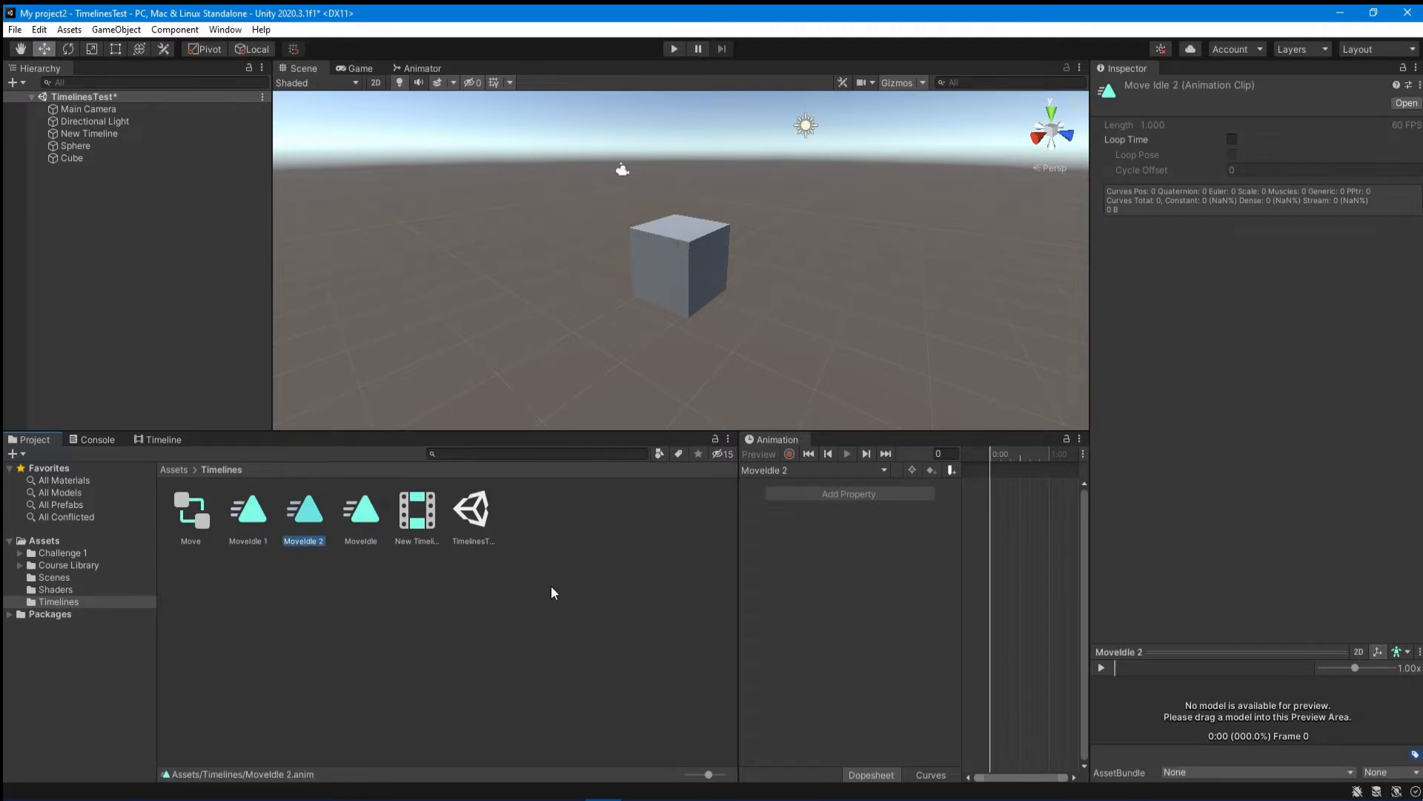
{"action": "key", "text": "F2"}
{"action": "type", "text": "MoveUp"}
{"action": "key", "text": "Return"}
- Rename the remaining MoveIdle copy as MoveRight
{"action": "left_click", "coordinate": [249, 512]}
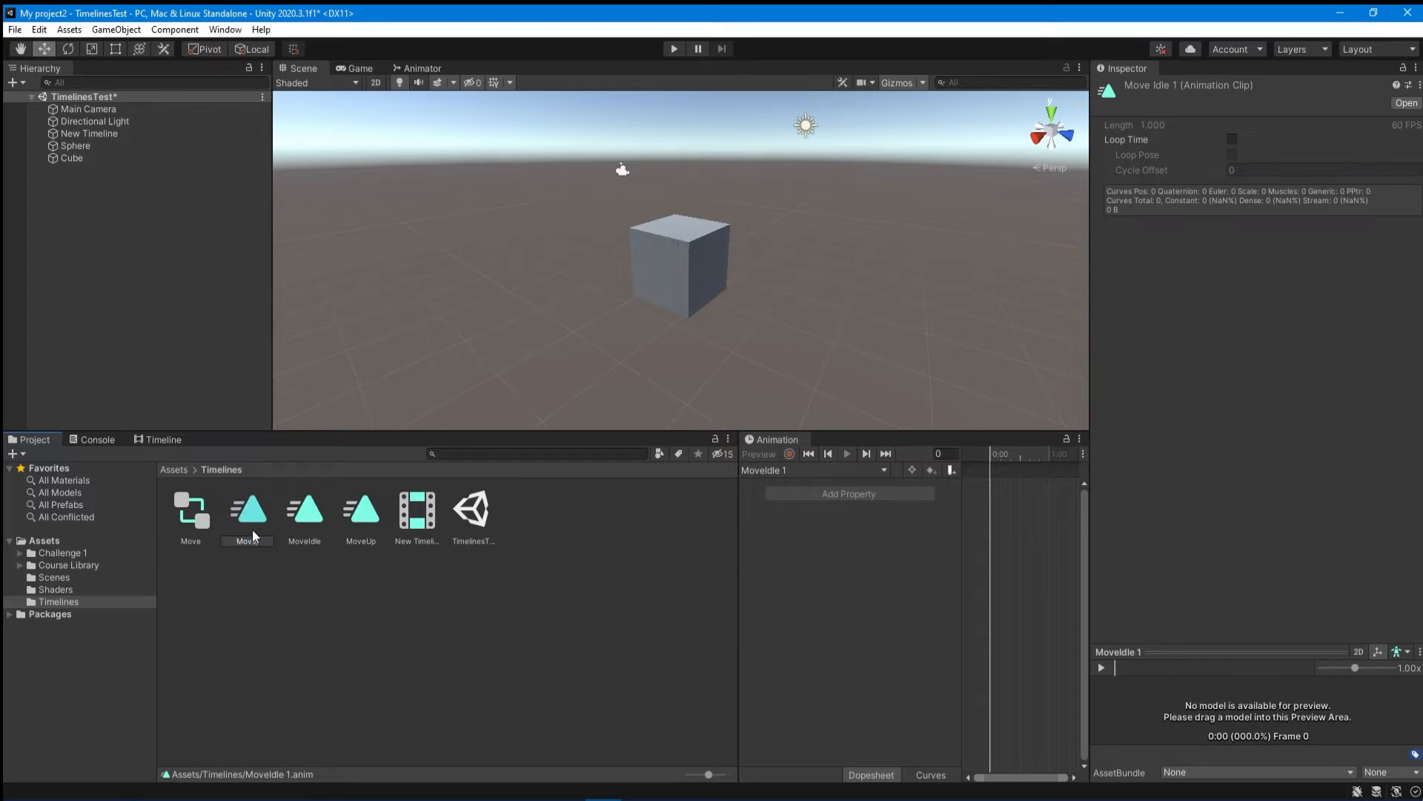
{"action": "type", "text": "ht"}
{"action": "key", "text": "Return"}
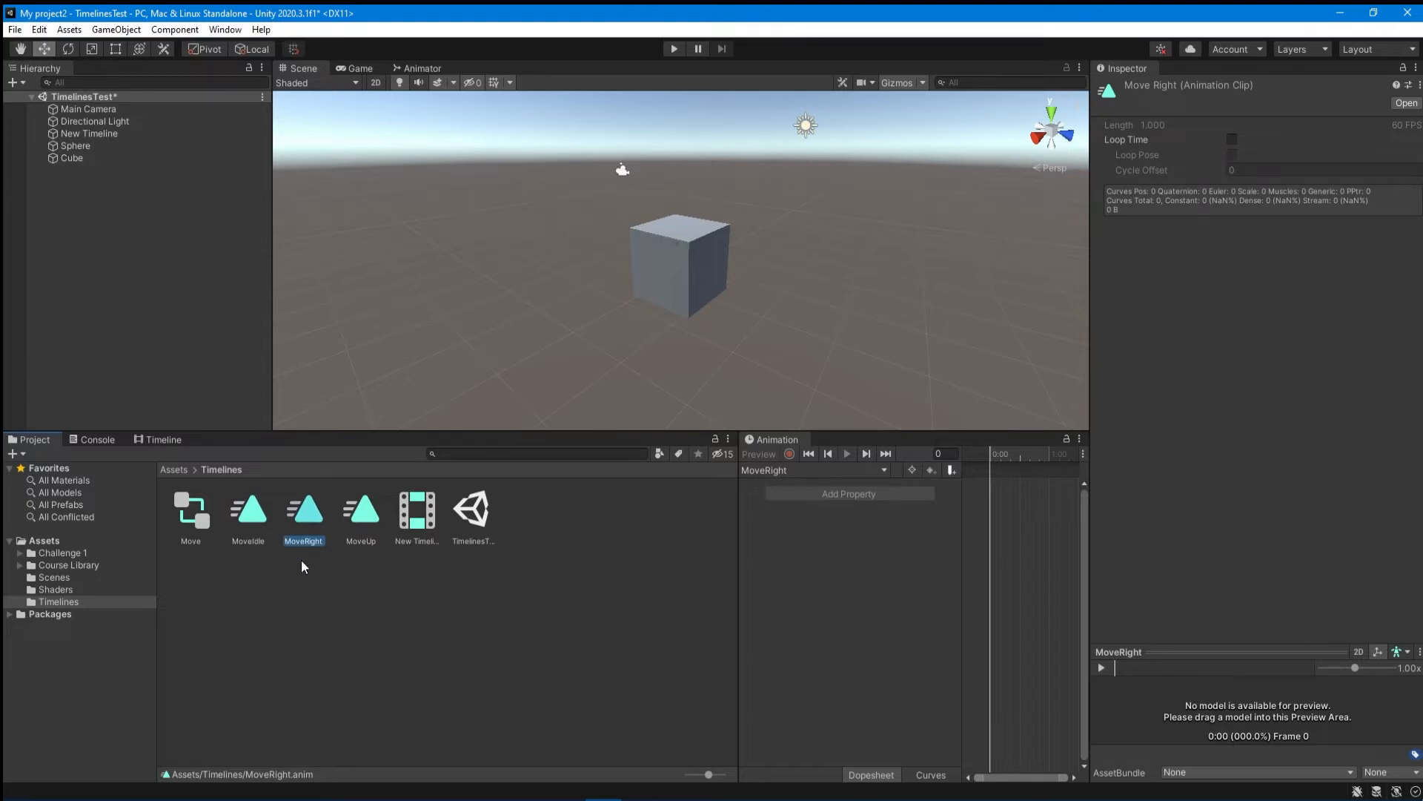
- Open the Move controller and add the MoveIdle, MoveRight and MoveUp clips as states, with MoveIdle first
{"action": "double_click", "coordinate": [192, 510]}
{"action": "left_click_drag", "start_coordinate": [248, 511], "coordinate": [731, 244]}
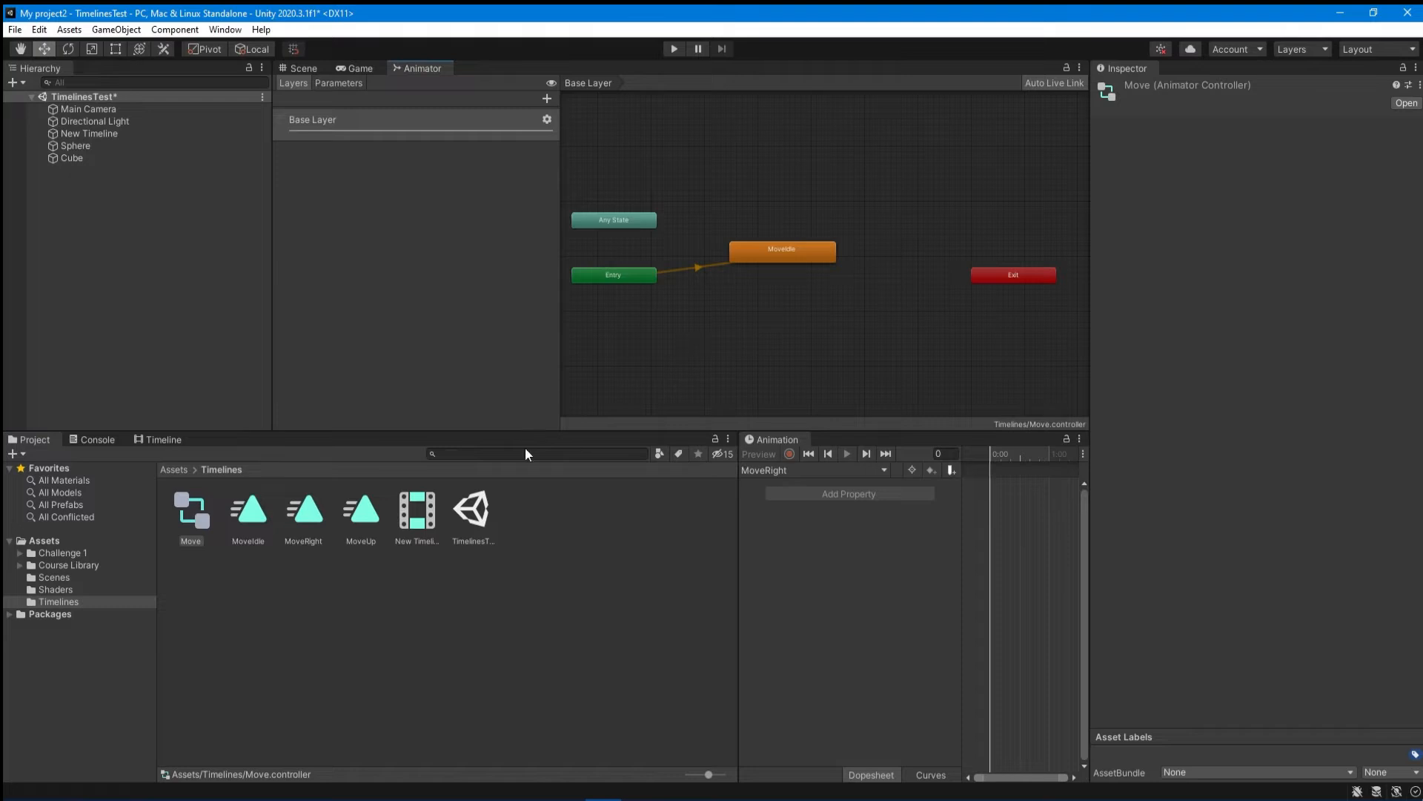
{"action": "left_click", "coordinate": [313, 525]}
{"action": "left_click", "coordinate": [361, 510], "text": "ctrl"}
{"action": "left_click_drag", "start_coordinate": [317, 519], "coordinate": [789, 316]}
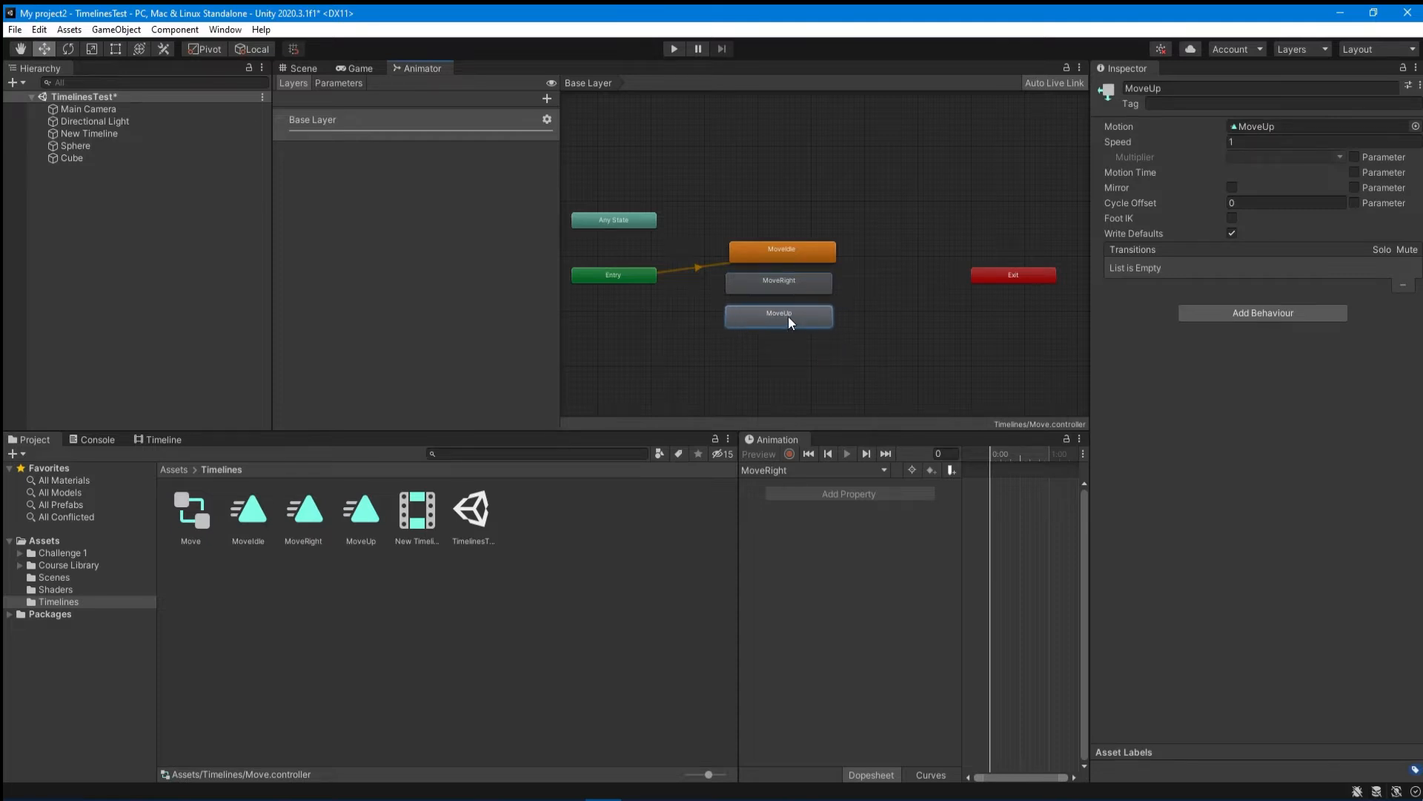
- Attach the Move controller to the Cube in the scene as its Animator component
{"action": "left_click", "coordinate": [753, 363]}
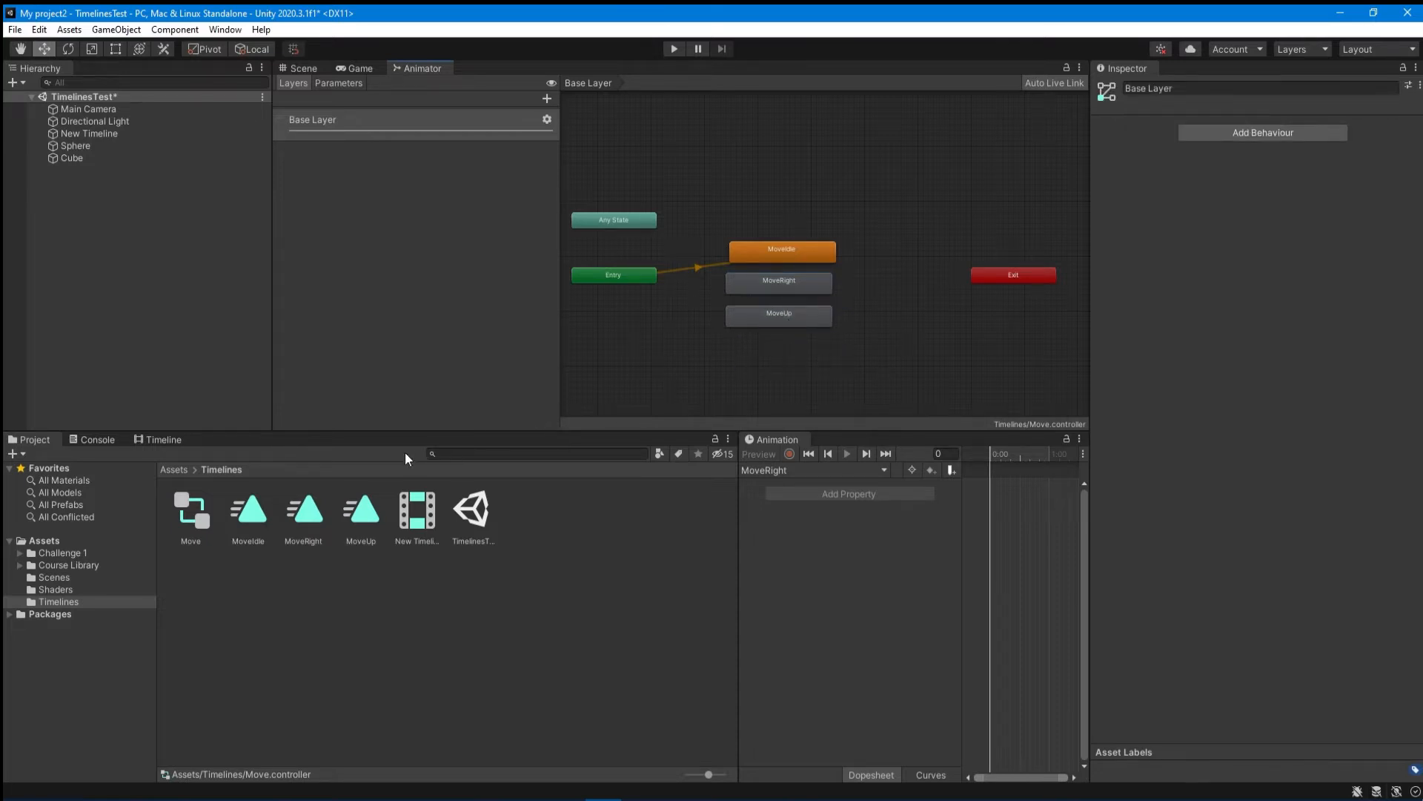
{"action": "left_click_drag", "start_coordinate": [737, 576], "coordinate": [524, 576]}
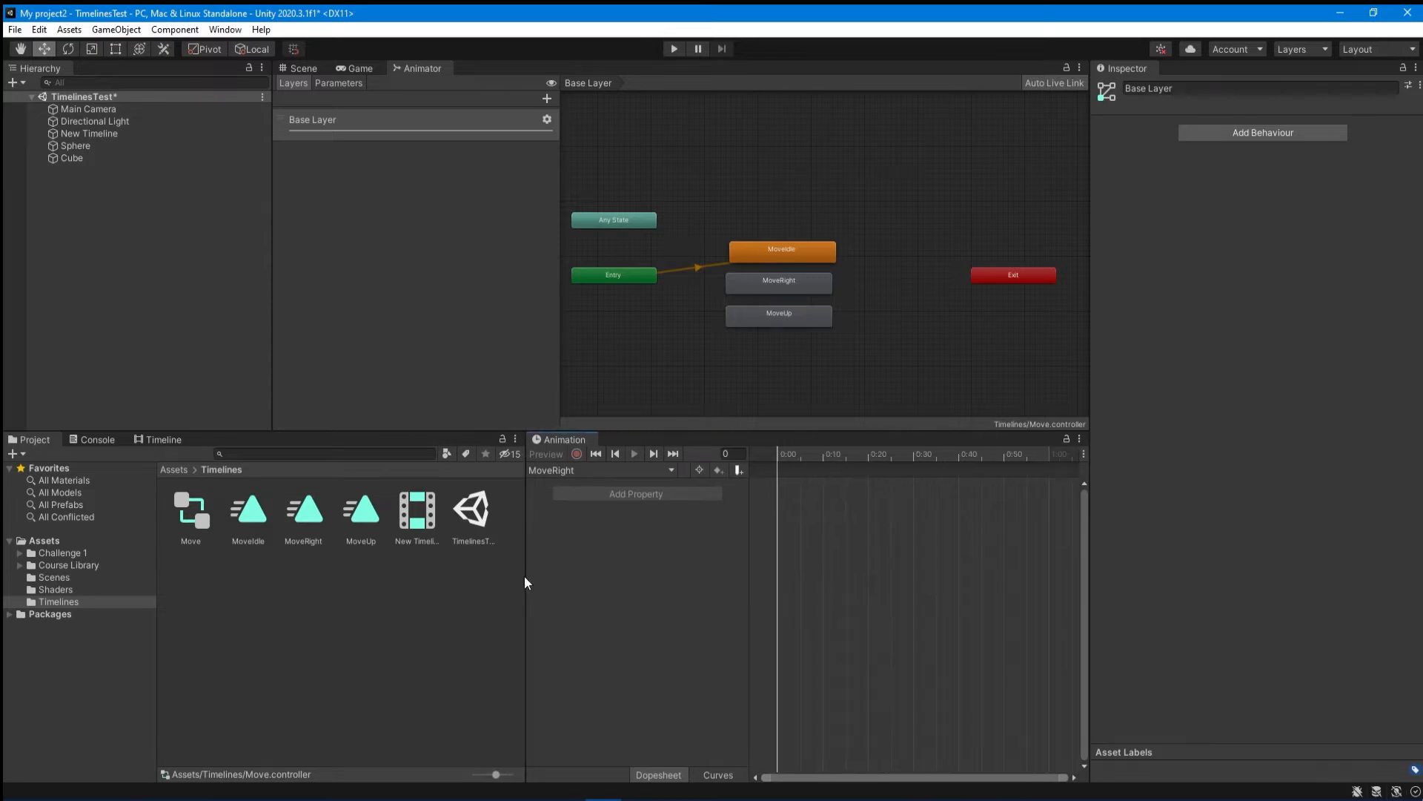
{"action": "left_click", "coordinate": [297, 68]}
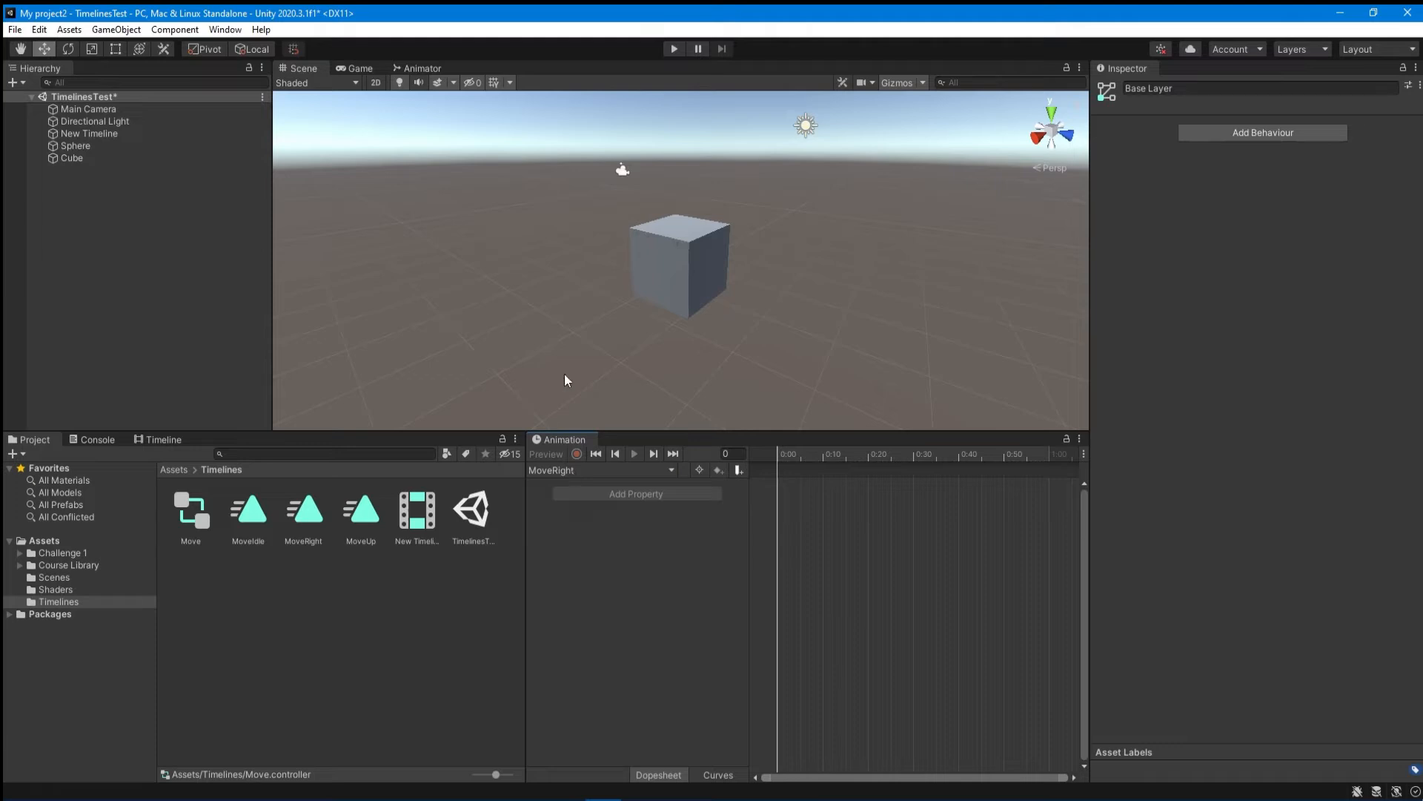
{"action": "left_click", "coordinate": [76, 160]}
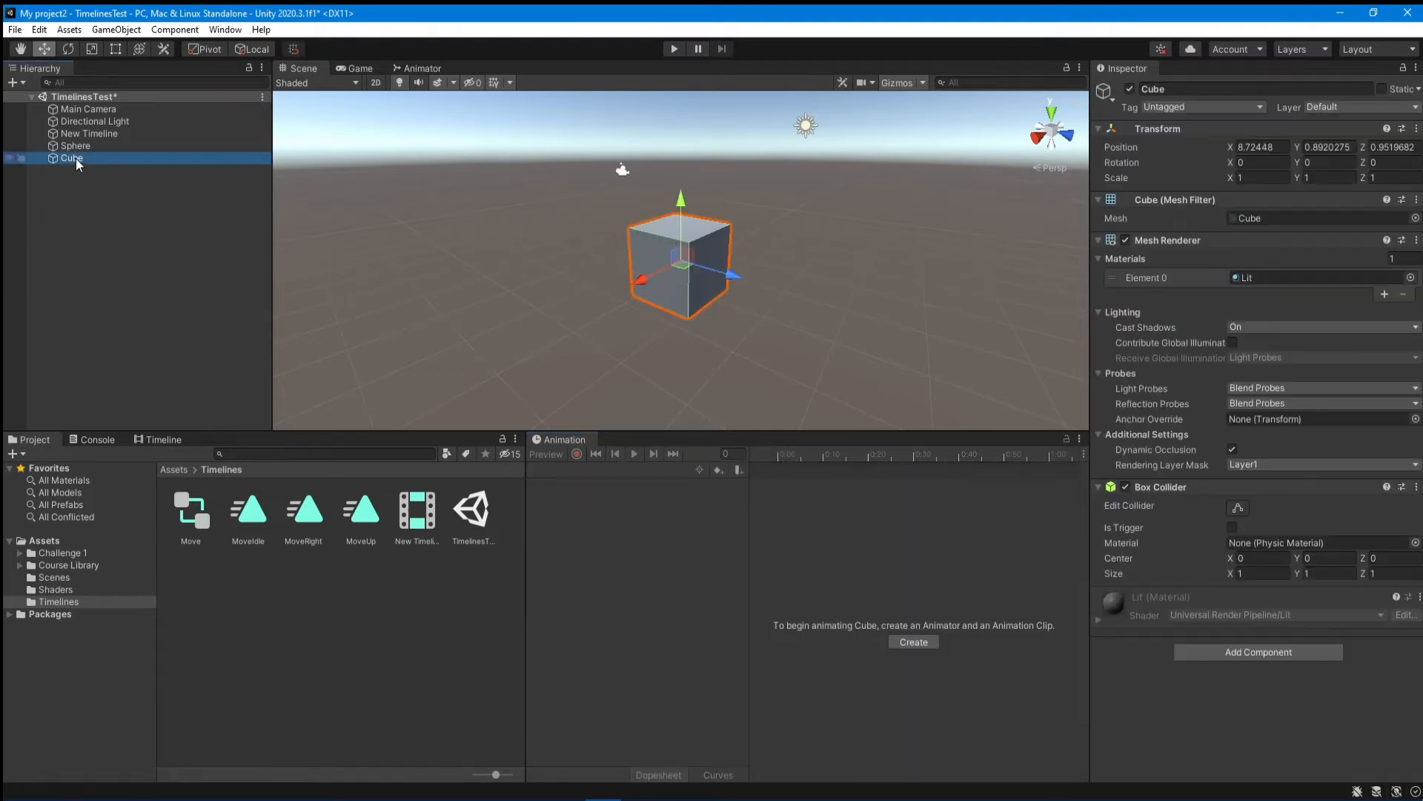
{"action": "left_click_drag", "start_coordinate": [190, 510], "coordinate": [1162, 695]}
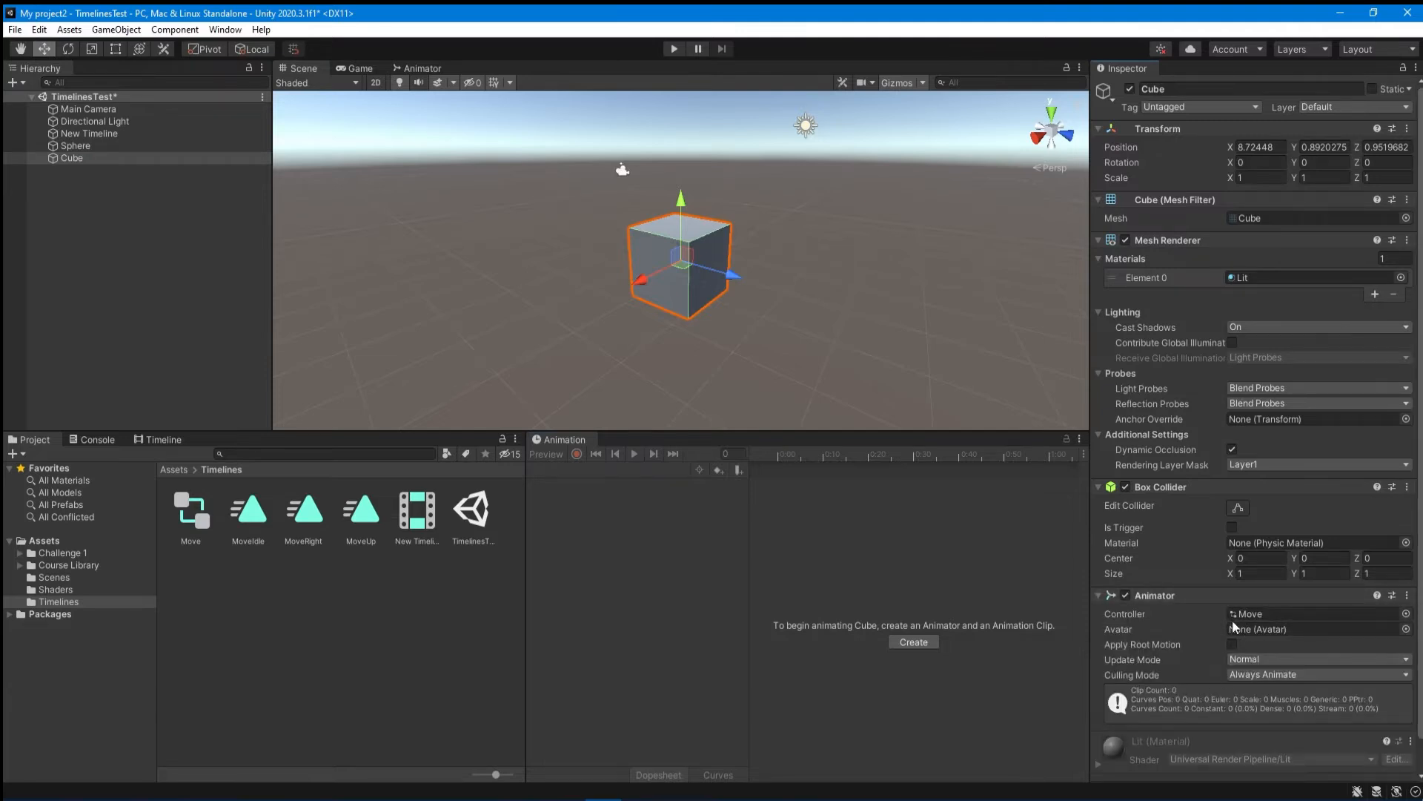
- Record a key for the Cube's current position at frame 0 of the MoveIdle clip
{"action": "left_click", "coordinate": [558, 473]}
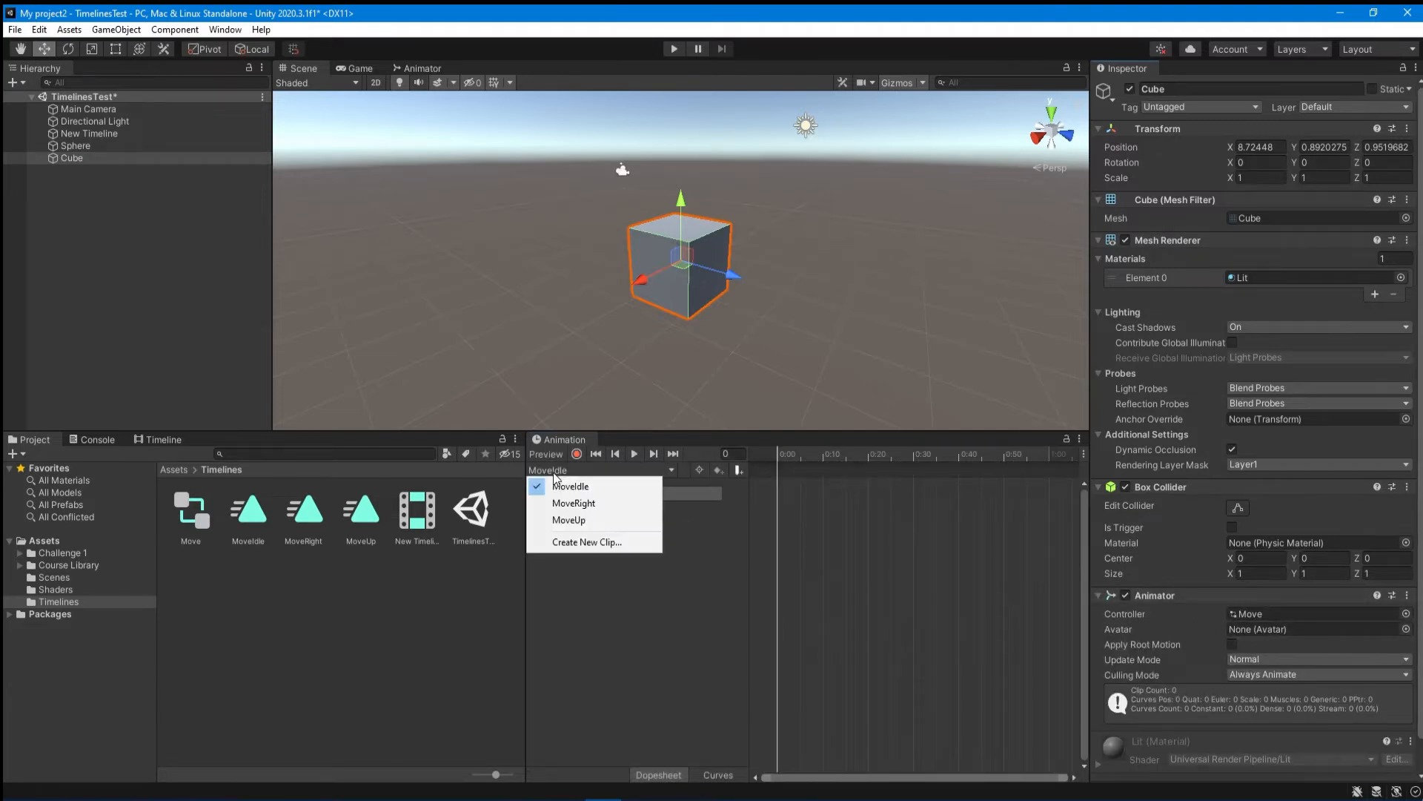
{"action": "left_click", "coordinate": [568, 487]}
{"action": "left_click", "coordinate": [779, 455]}
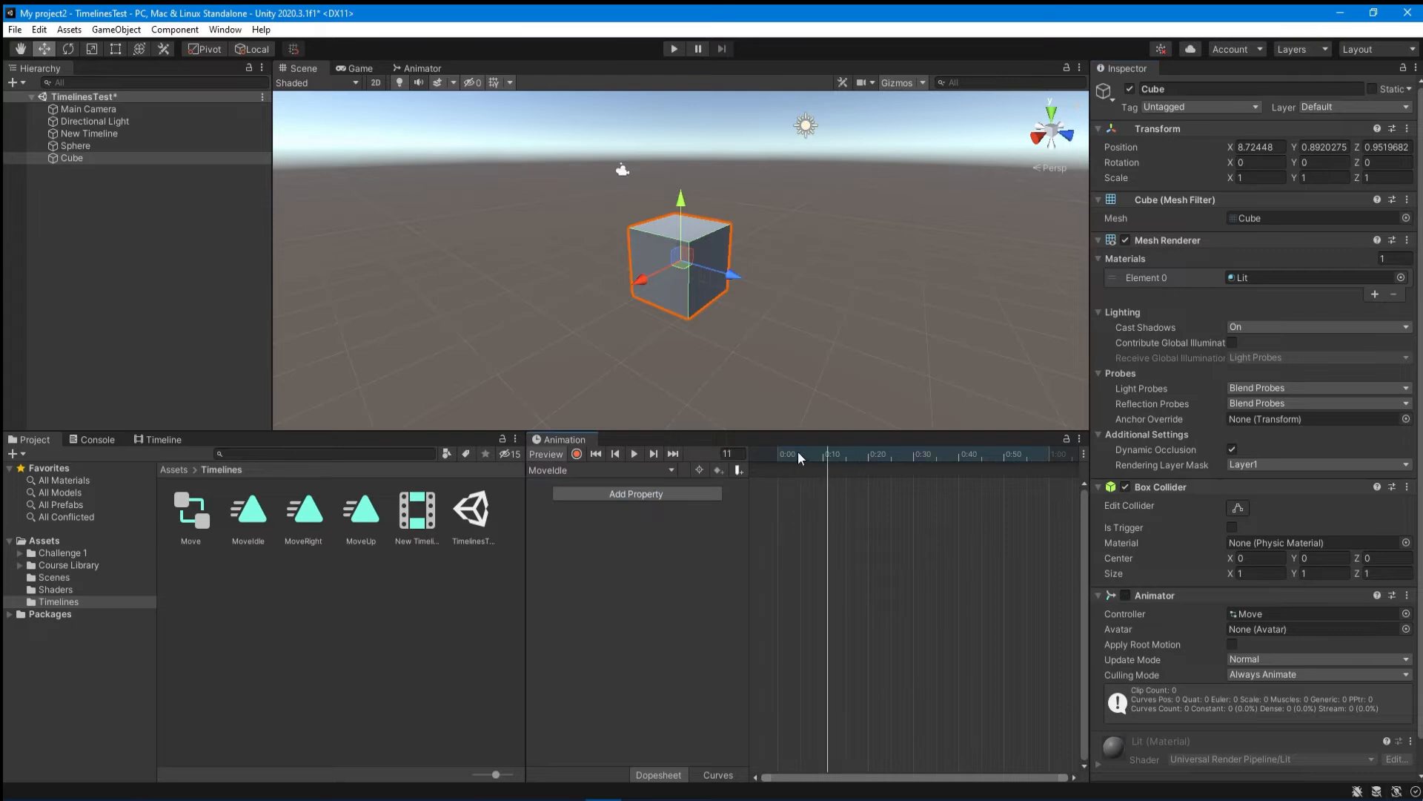
{"action": "left_click", "coordinate": [1283, 146]}
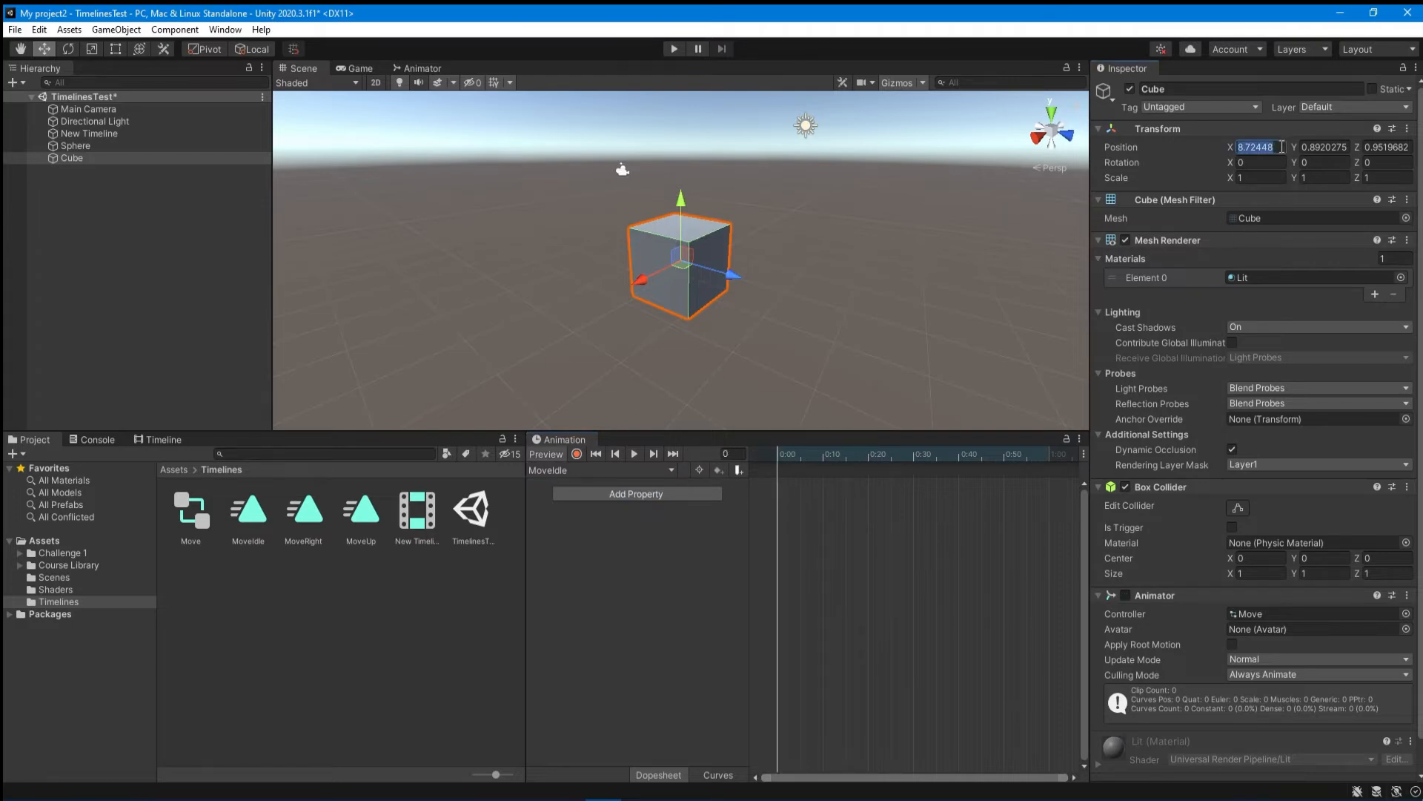
{"action": "left_click", "coordinate": [577, 454]}
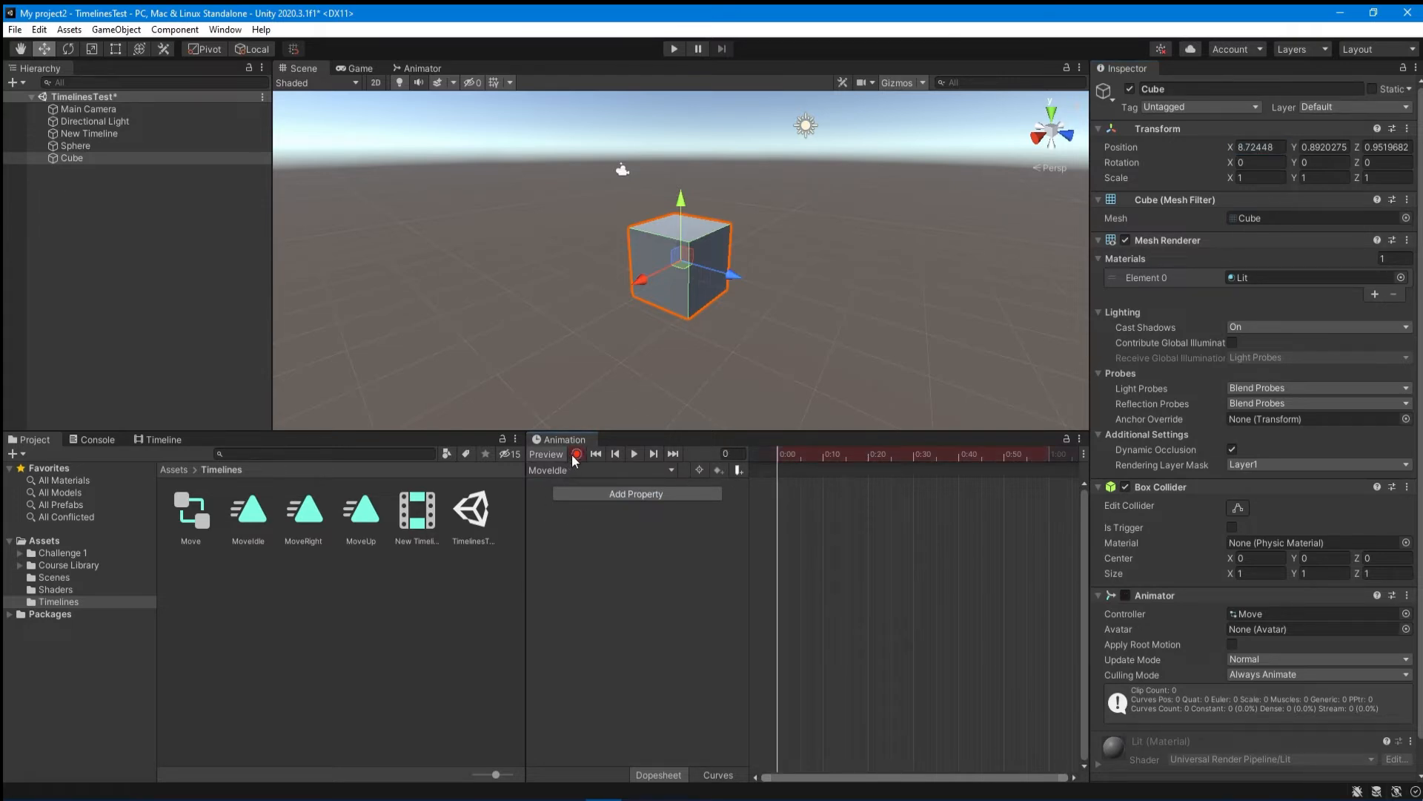
{"action": "left_click", "coordinate": [1282, 147]}
{"action": "key", "text": "Return"}
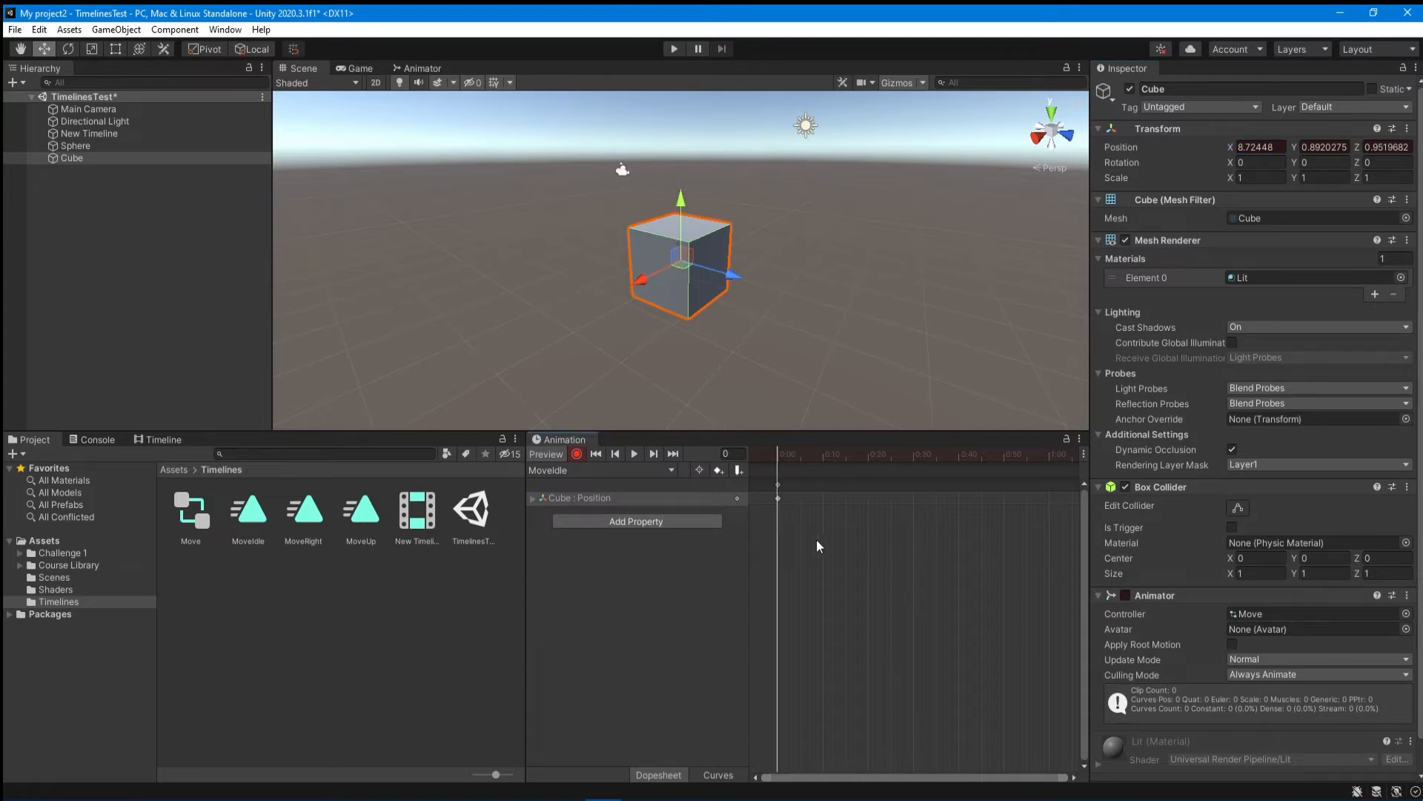
- Add the Cube's starting position key at frame 0 of the MoveRight clip
{"action": "left_click", "coordinate": [586, 471]}
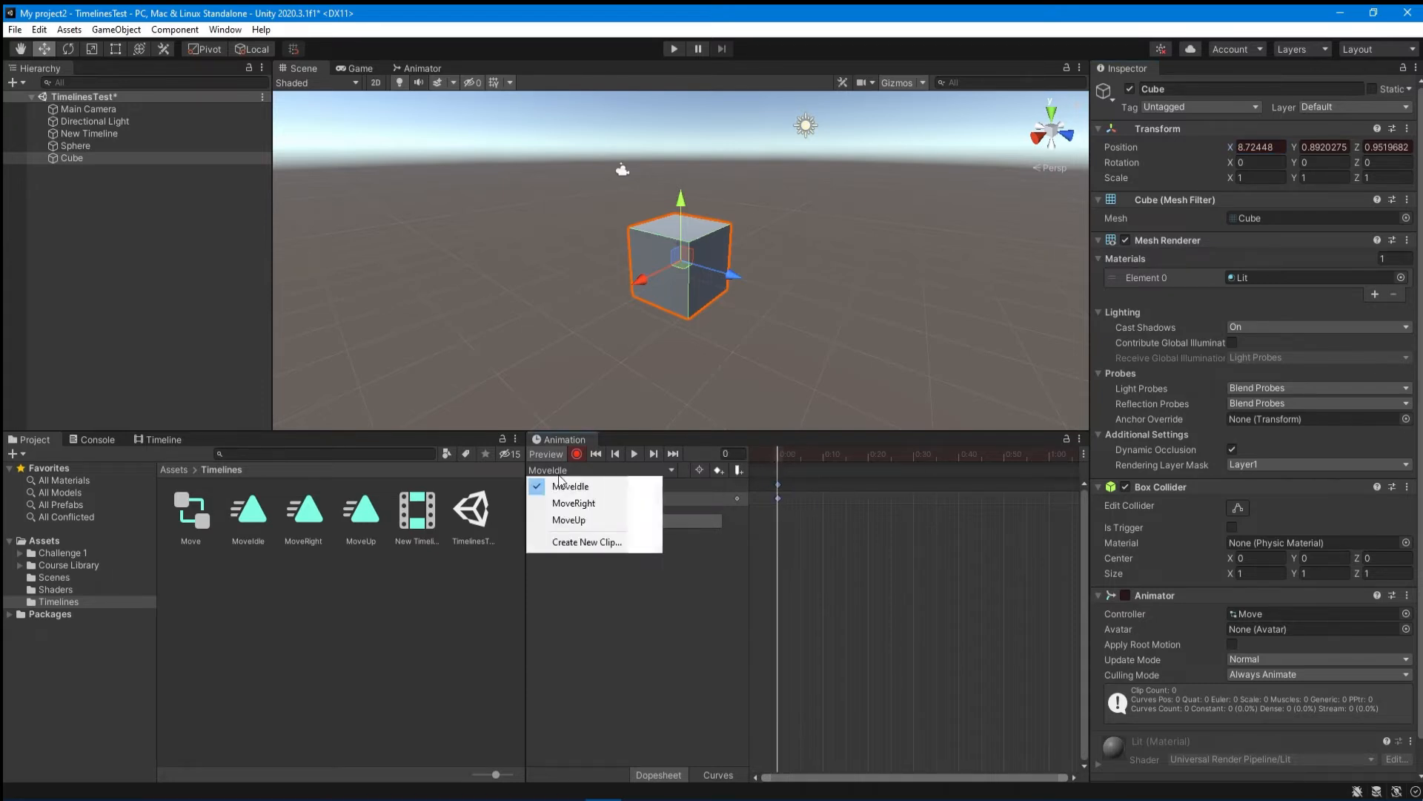
{"action": "left_click", "coordinate": [587, 499]}
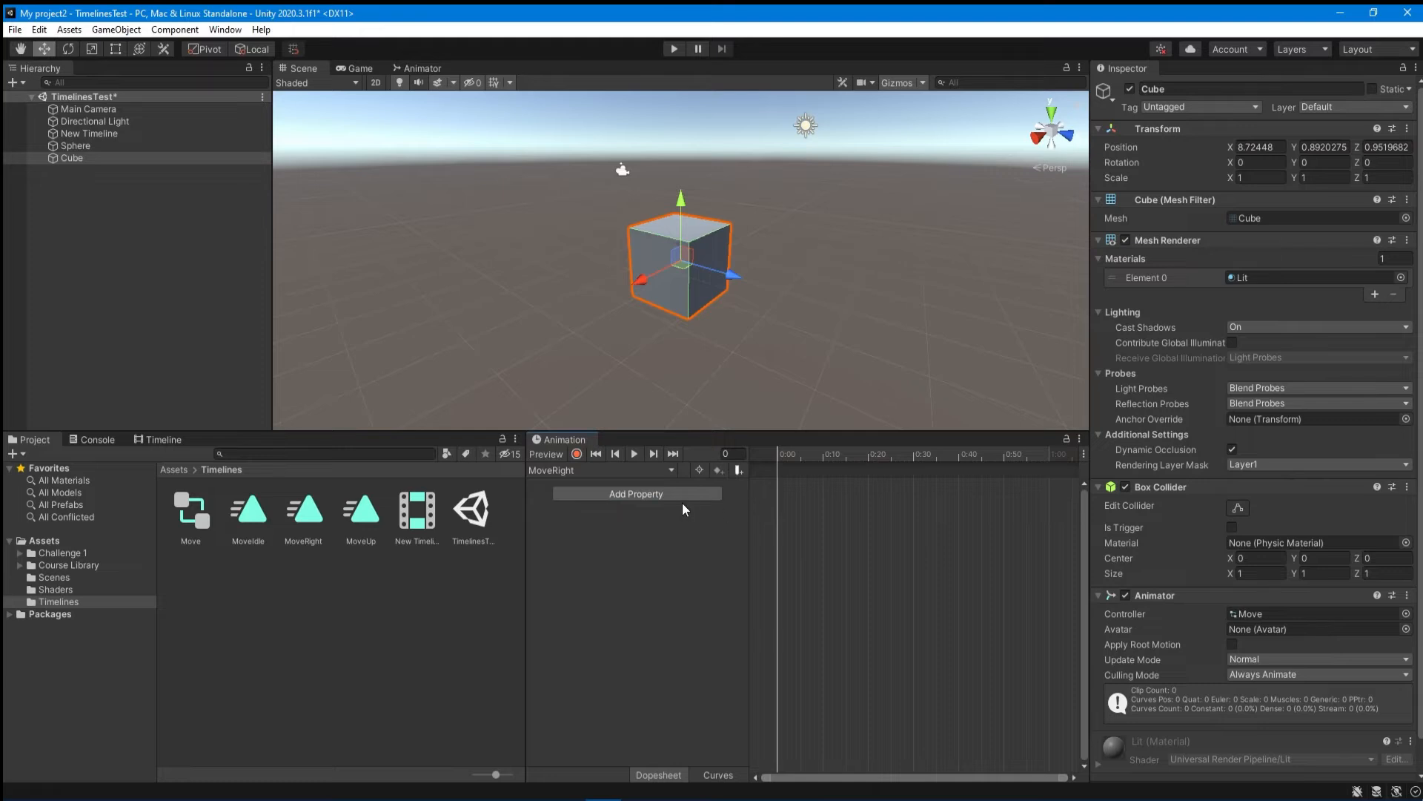
{"action": "key", "text": "ctrl+v"}
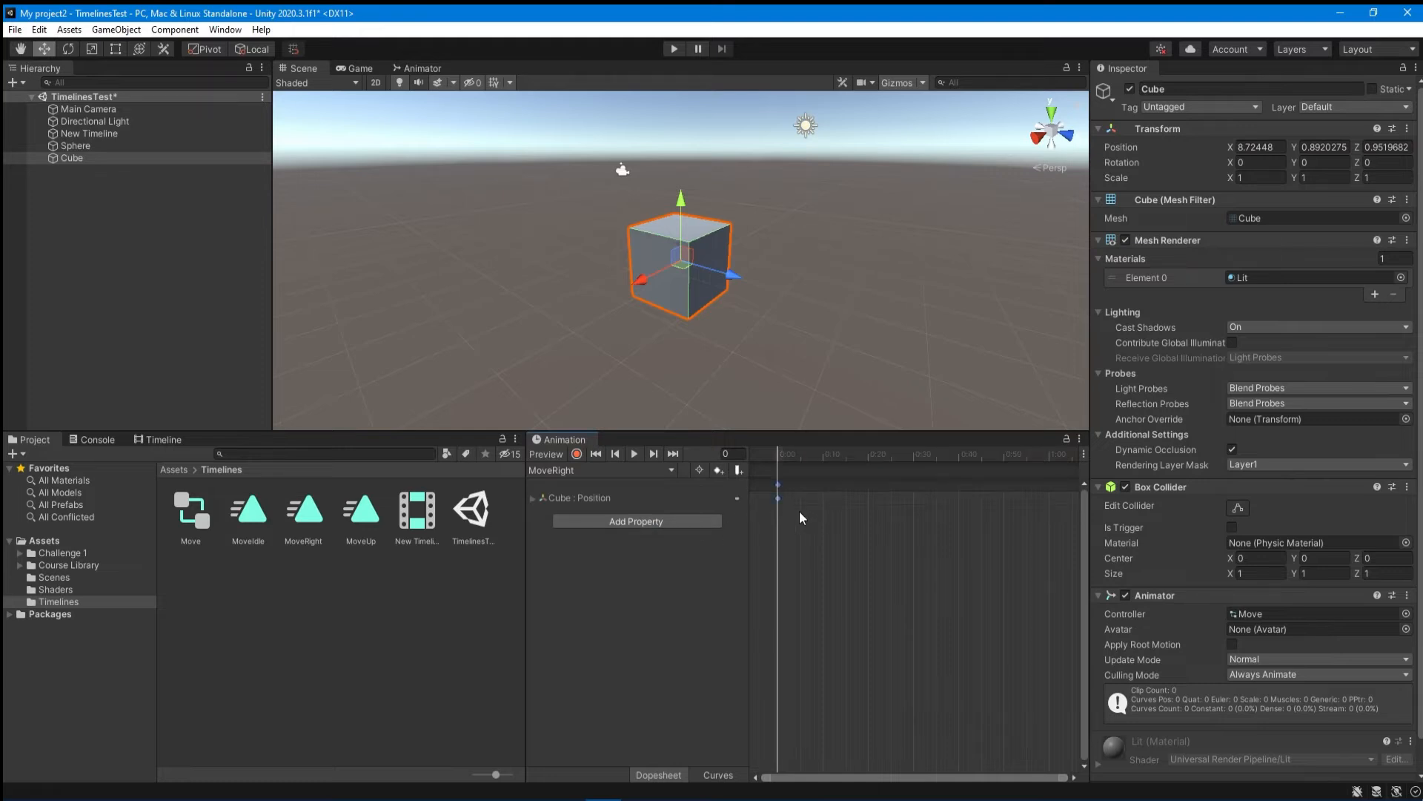
- Record a MoveRight position key at frame 40 with the Cube moved along its Z axis to about 3.951, and scrub back to the start
{"action": "left_click_drag", "start_coordinate": [782, 457], "coordinate": [726, 475]}
{"action": "left_click_drag", "start_coordinate": [895, 458], "coordinate": [958, 460]}
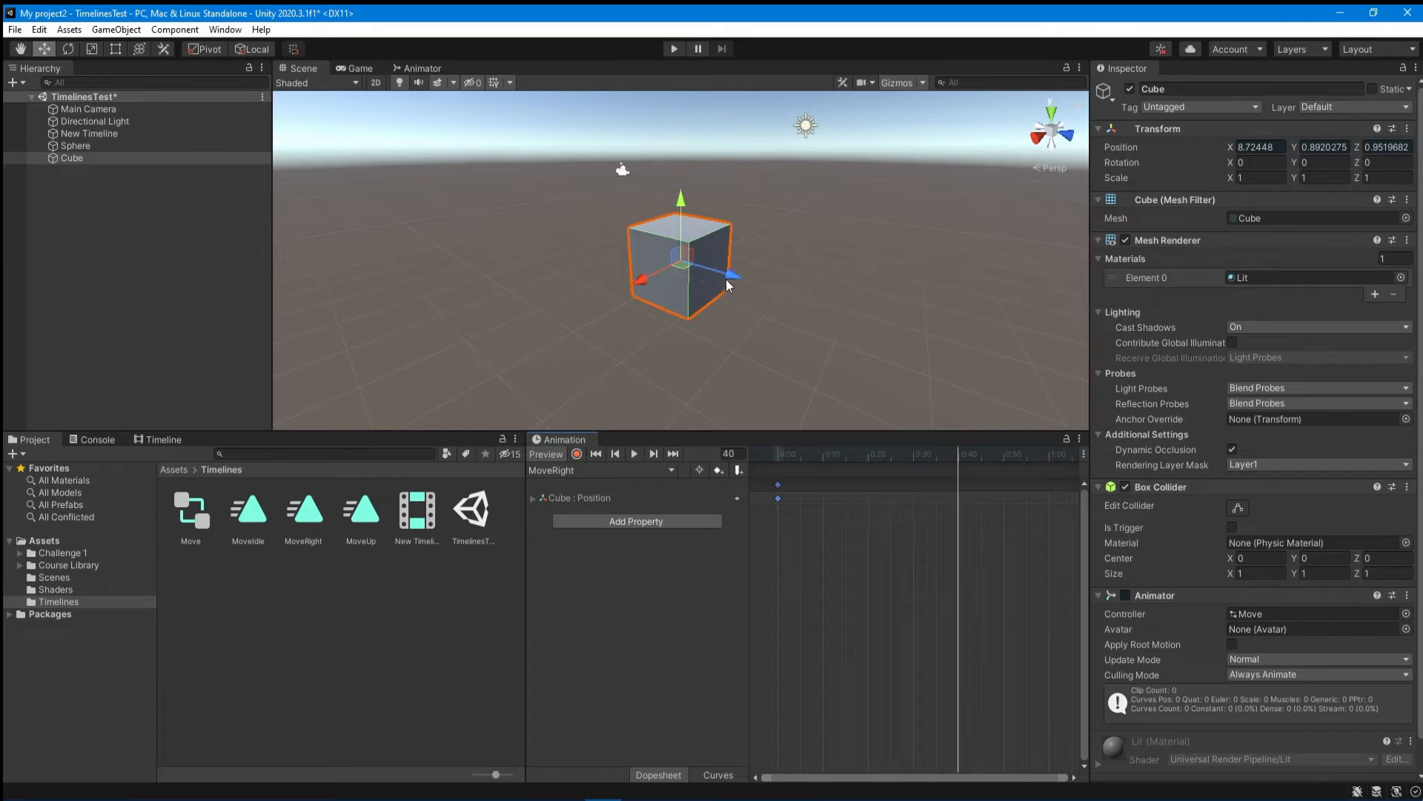
{"action": "left_click_drag", "start_coordinate": [726, 279], "coordinate": [920, 347]}
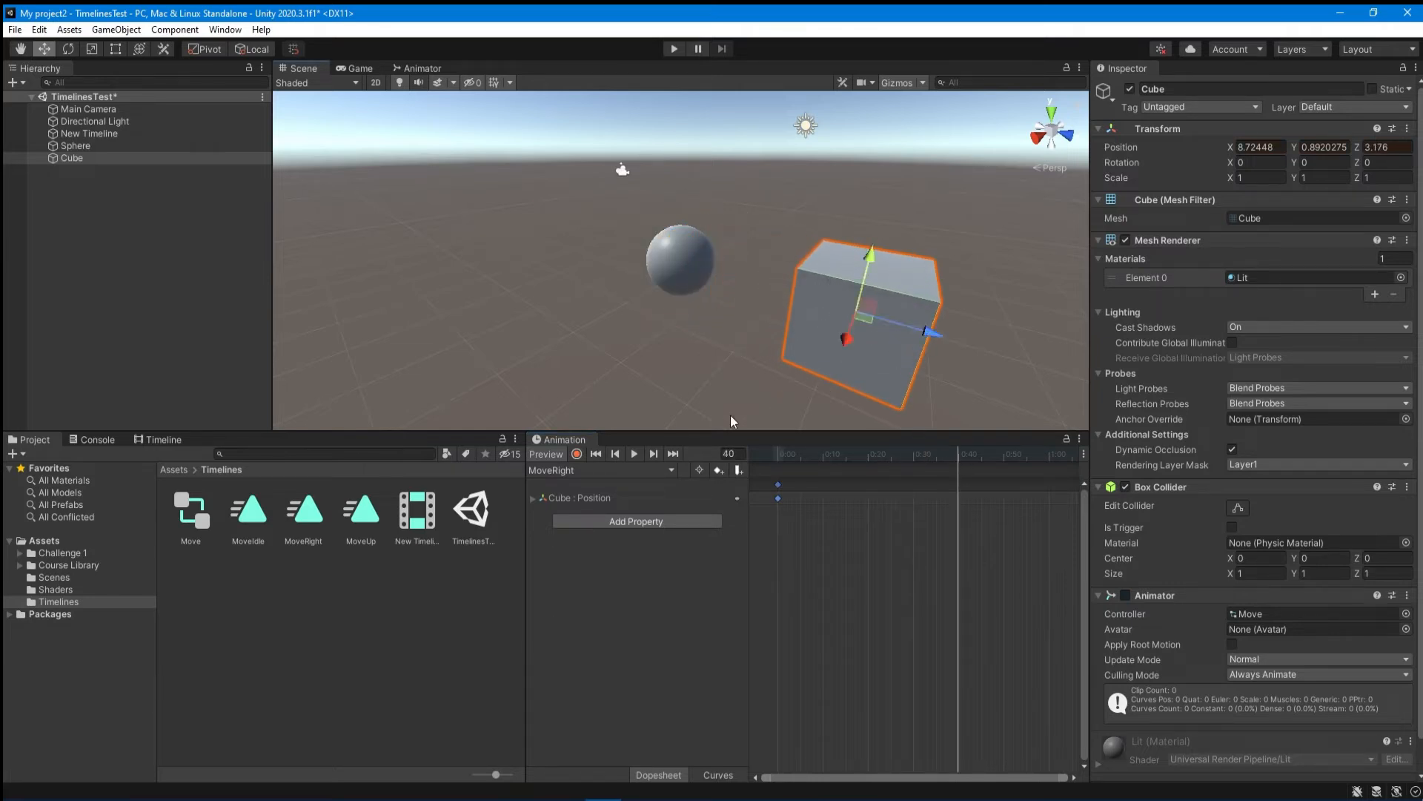
{"action": "key", "text": "ctrl+z"}
{"action": "left_click_drag", "start_coordinate": [730, 278], "coordinate": [1036, 393]}
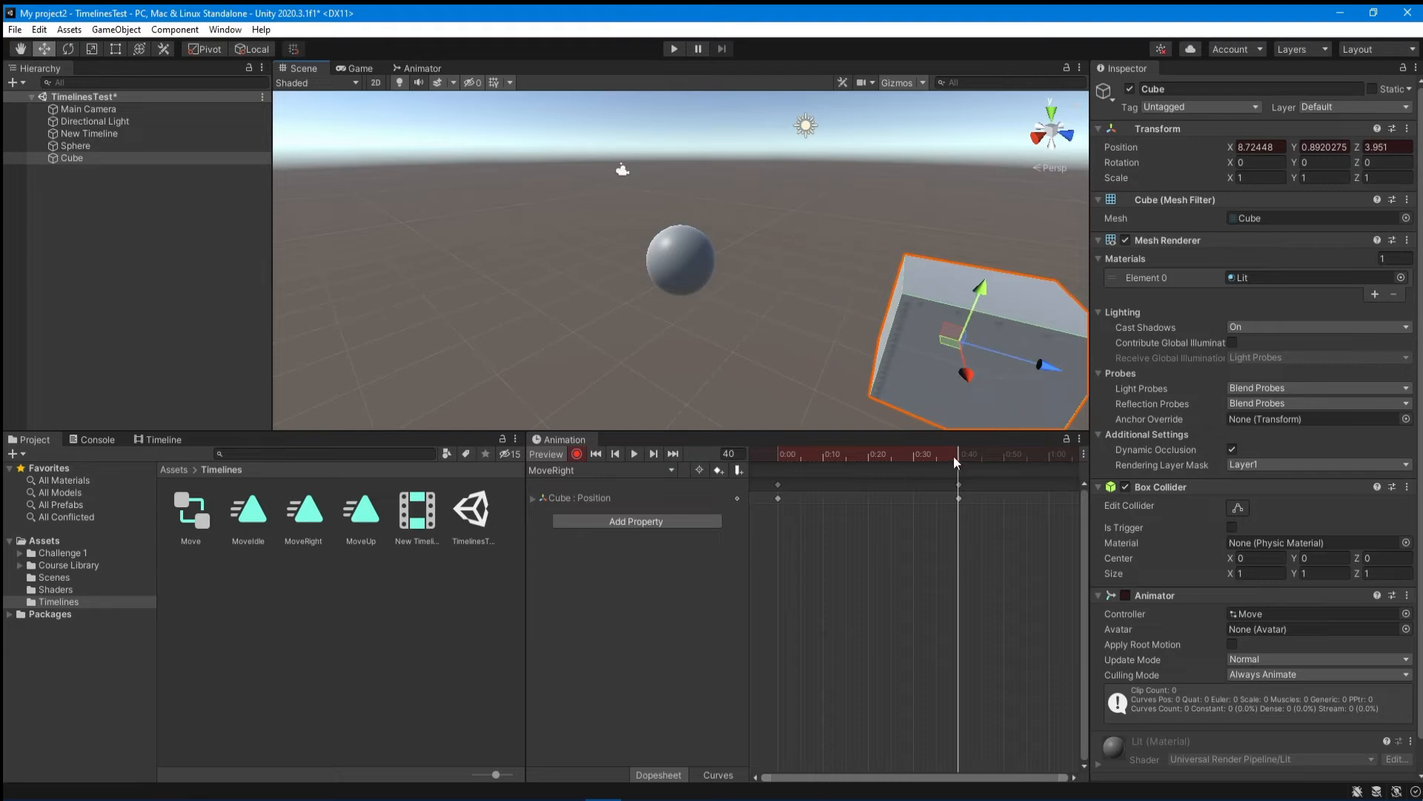
{"action": "left_click_drag", "start_coordinate": [953, 456], "coordinate": [777, 481]}
- In the MoveUp clip, key the Cube's starting position at frame 0 and a raised position at Y about 3.088 at frame 40
{"action": "left_click", "coordinate": [555, 470]}
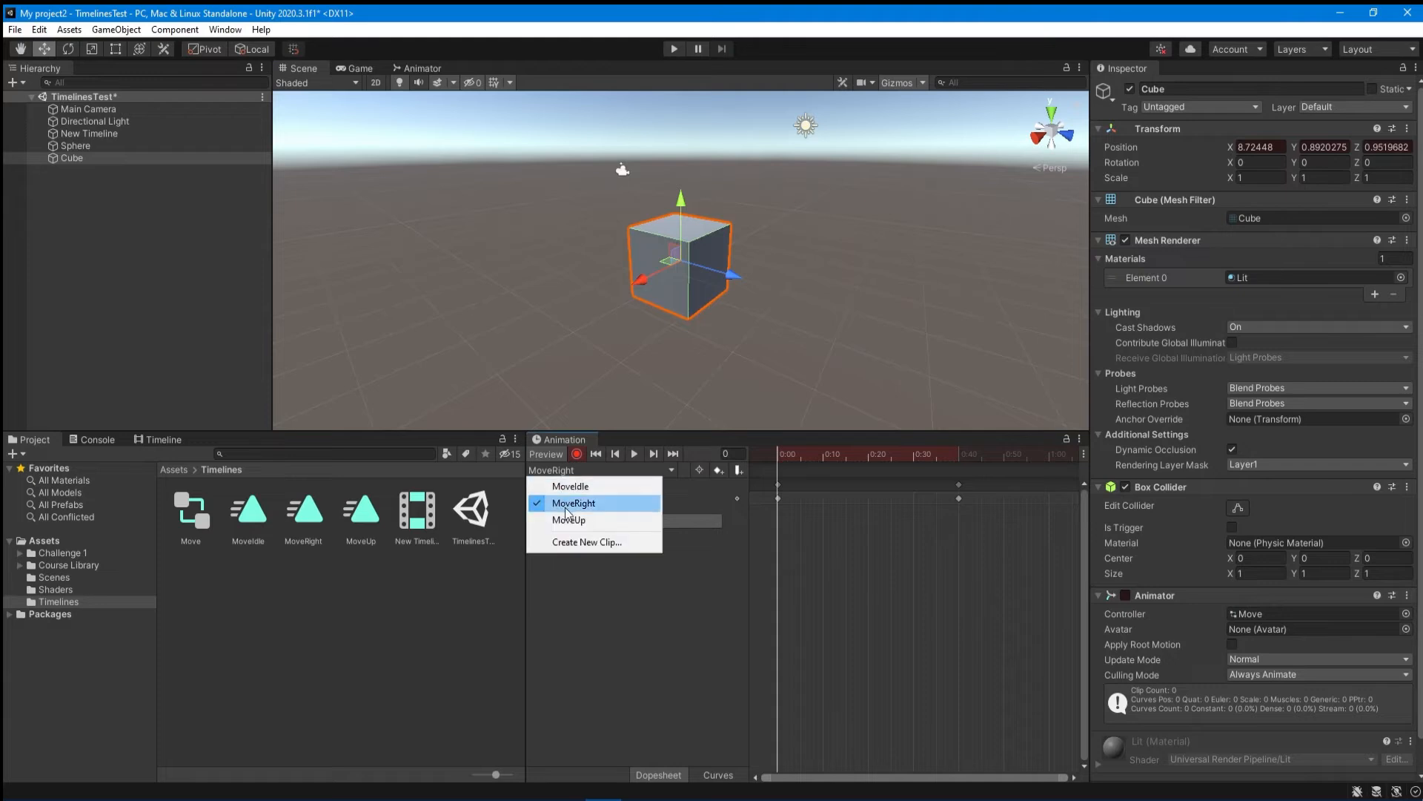
{"action": "left_click", "coordinate": [569, 518]}
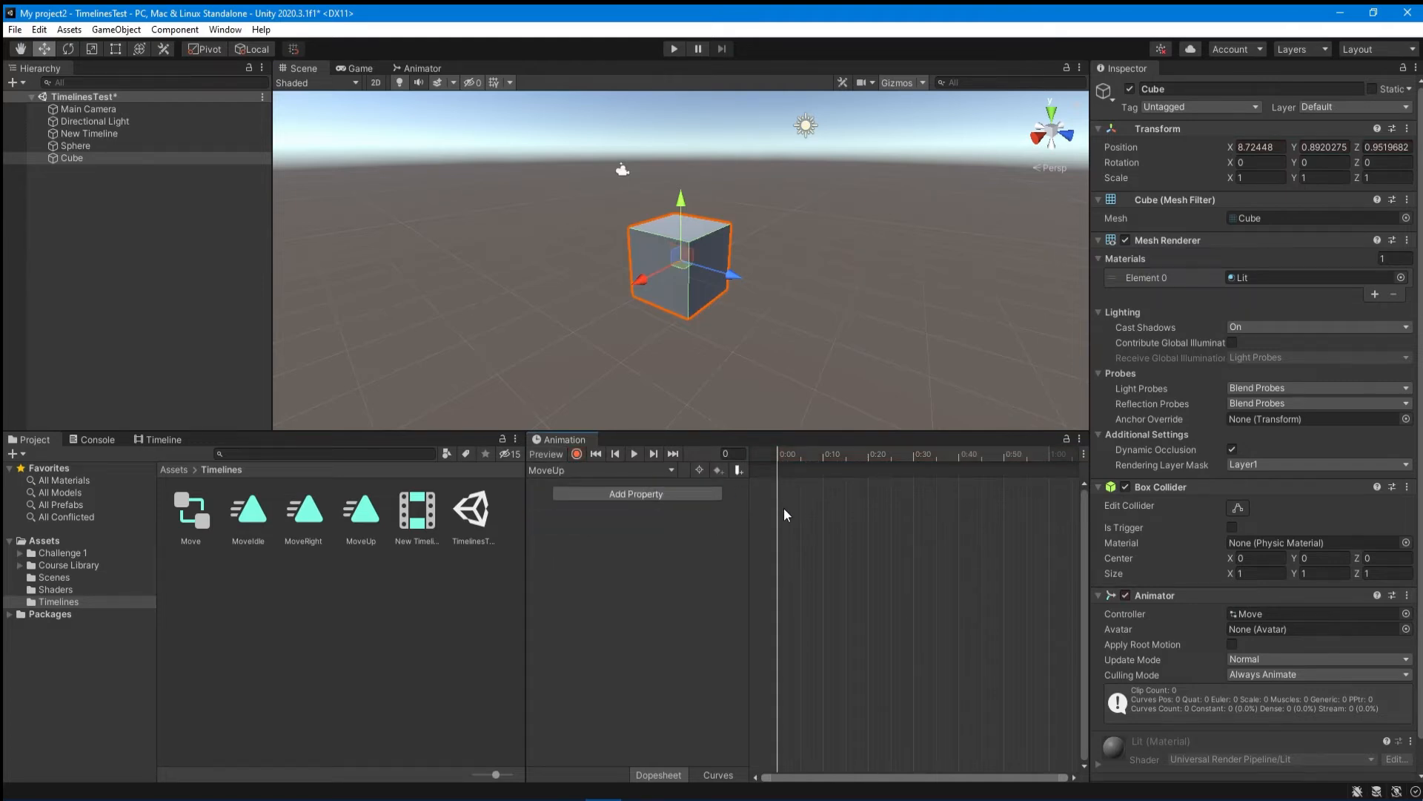
{"action": "key", "text": "shift+k"}
{"action": "left_click_drag", "start_coordinate": [780, 451], "coordinate": [961, 478]}
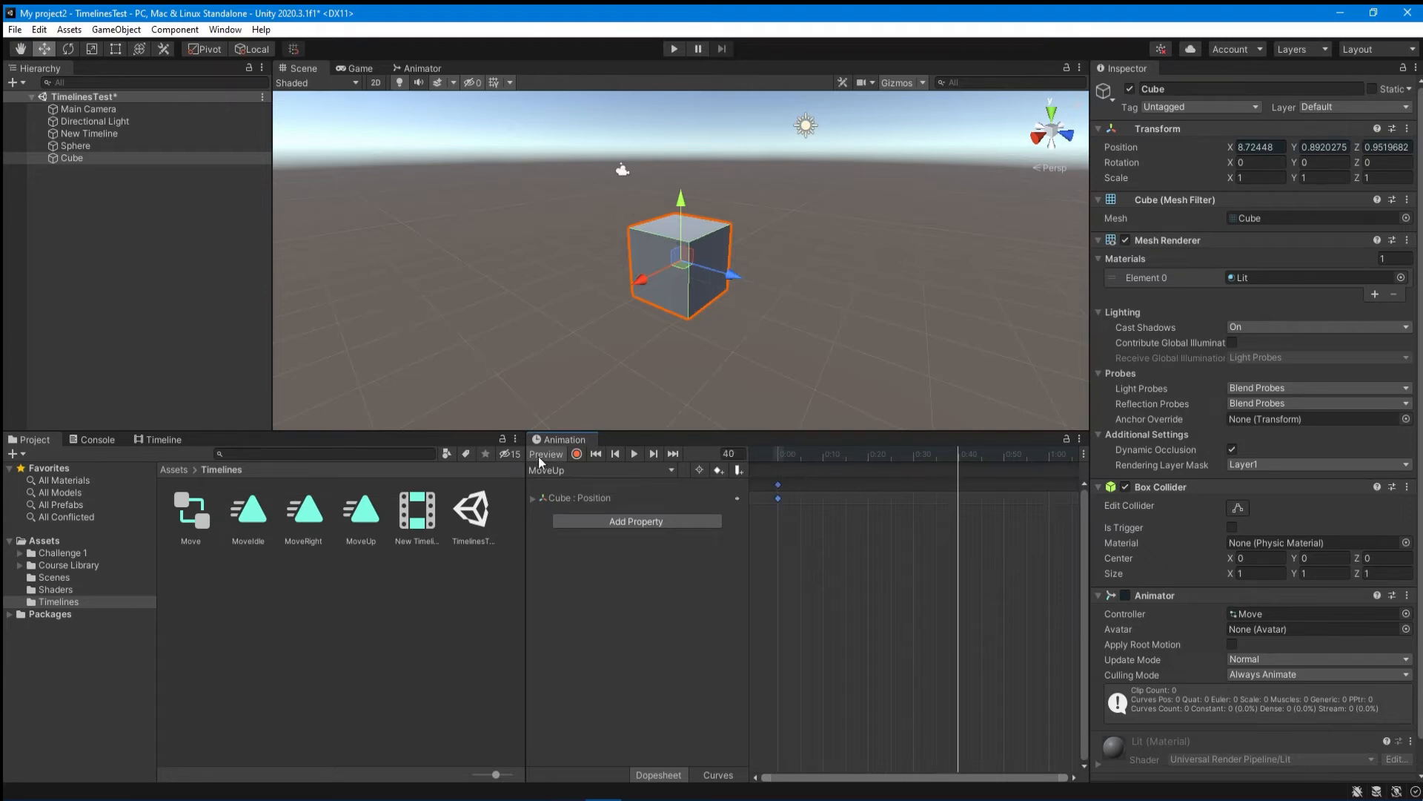
{"action": "left_click", "coordinate": [576, 454]}
{"action": "left_click_drag", "start_coordinate": [682, 199], "coordinate": [645, 11]}
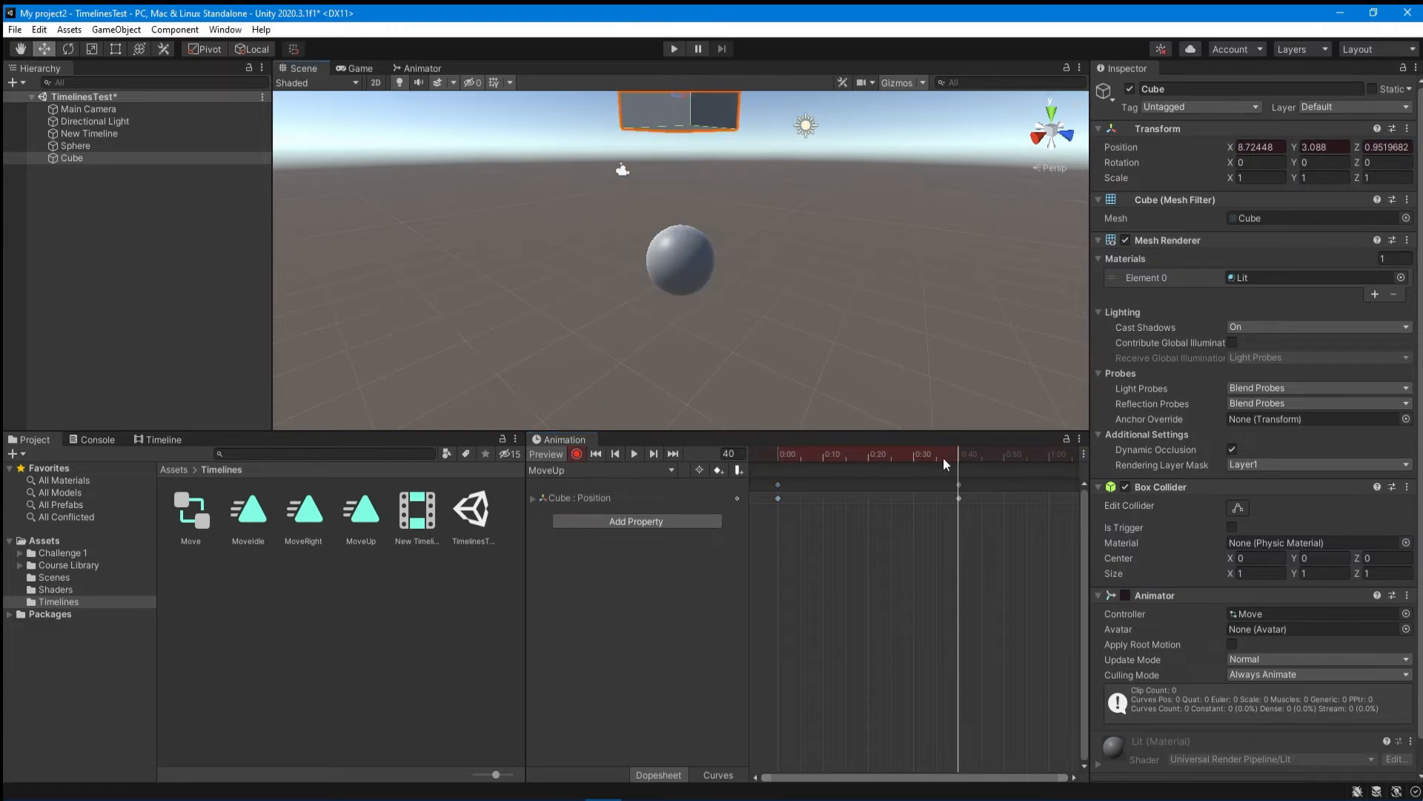
{"action": "left_click_drag", "start_coordinate": [940, 454], "coordinate": [505, 550]}
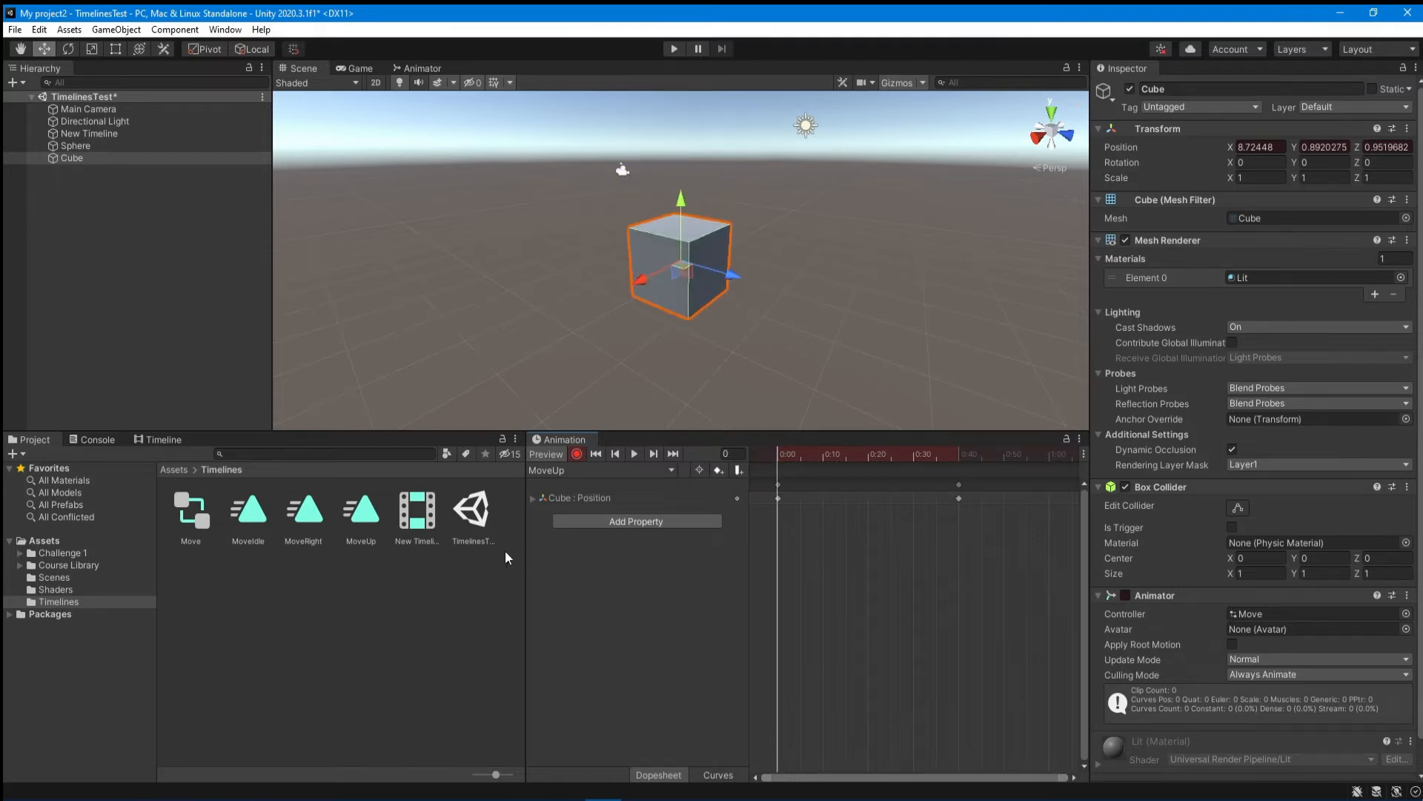
- Check the keyed motion of the MoveRight clip and the MoveIdle clip on the Cube
{"action": "left_click", "coordinate": [567, 471]}
{"action": "left_click", "coordinate": [574, 504]}
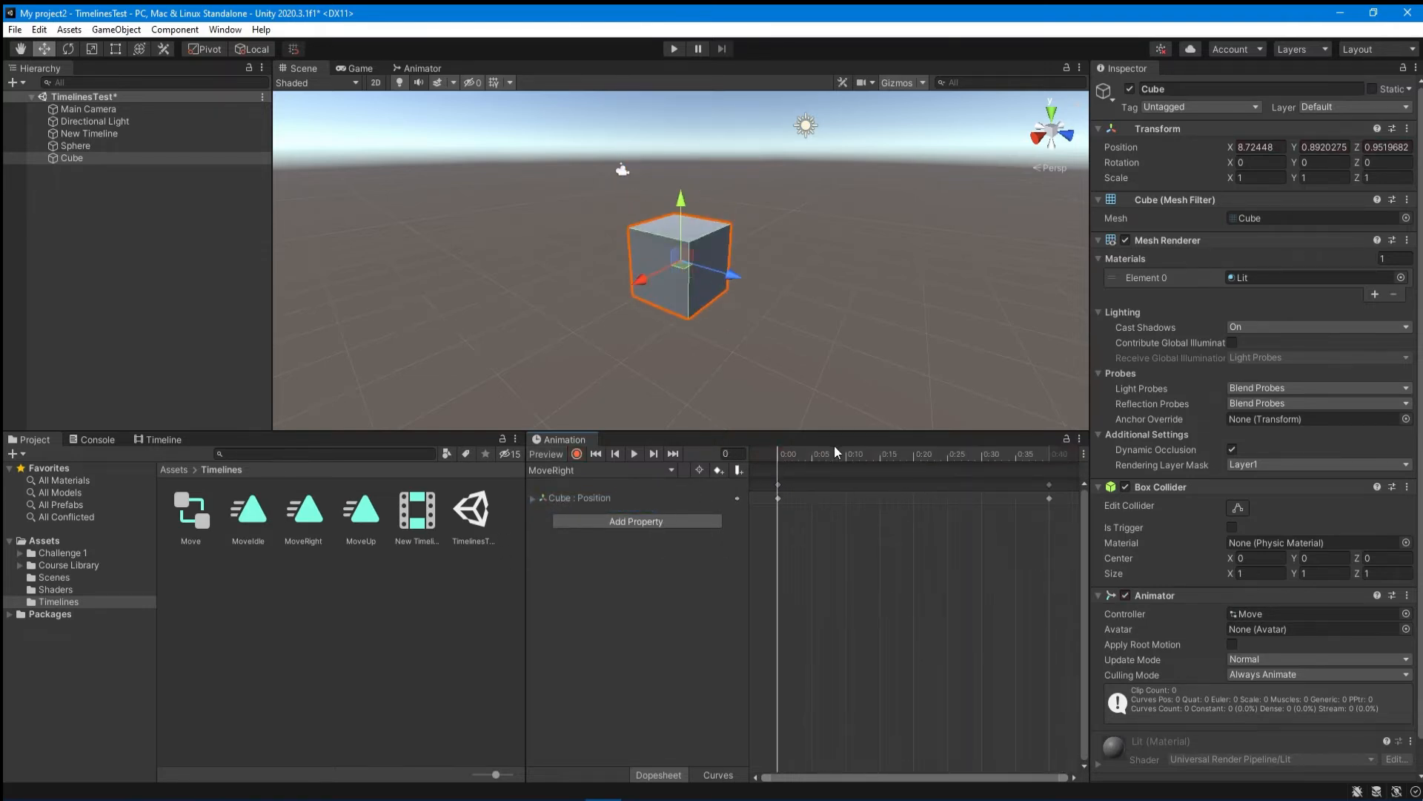
{"action": "left_click_drag", "start_coordinate": [786, 452], "coordinate": [718, 475]}
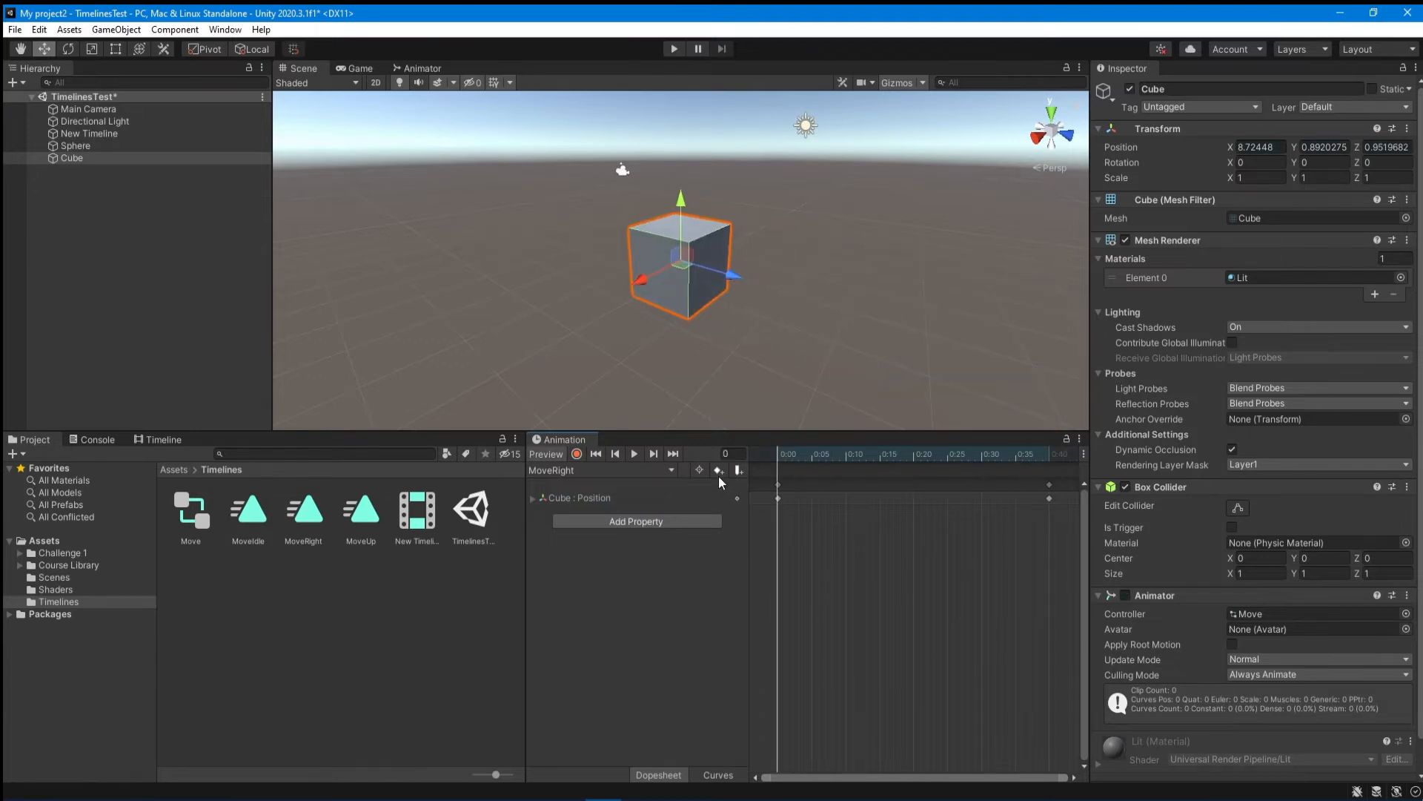
{"action": "left_click", "coordinate": [556, 472]}
{"action": "left_click", "coordinate": [573, 483]}
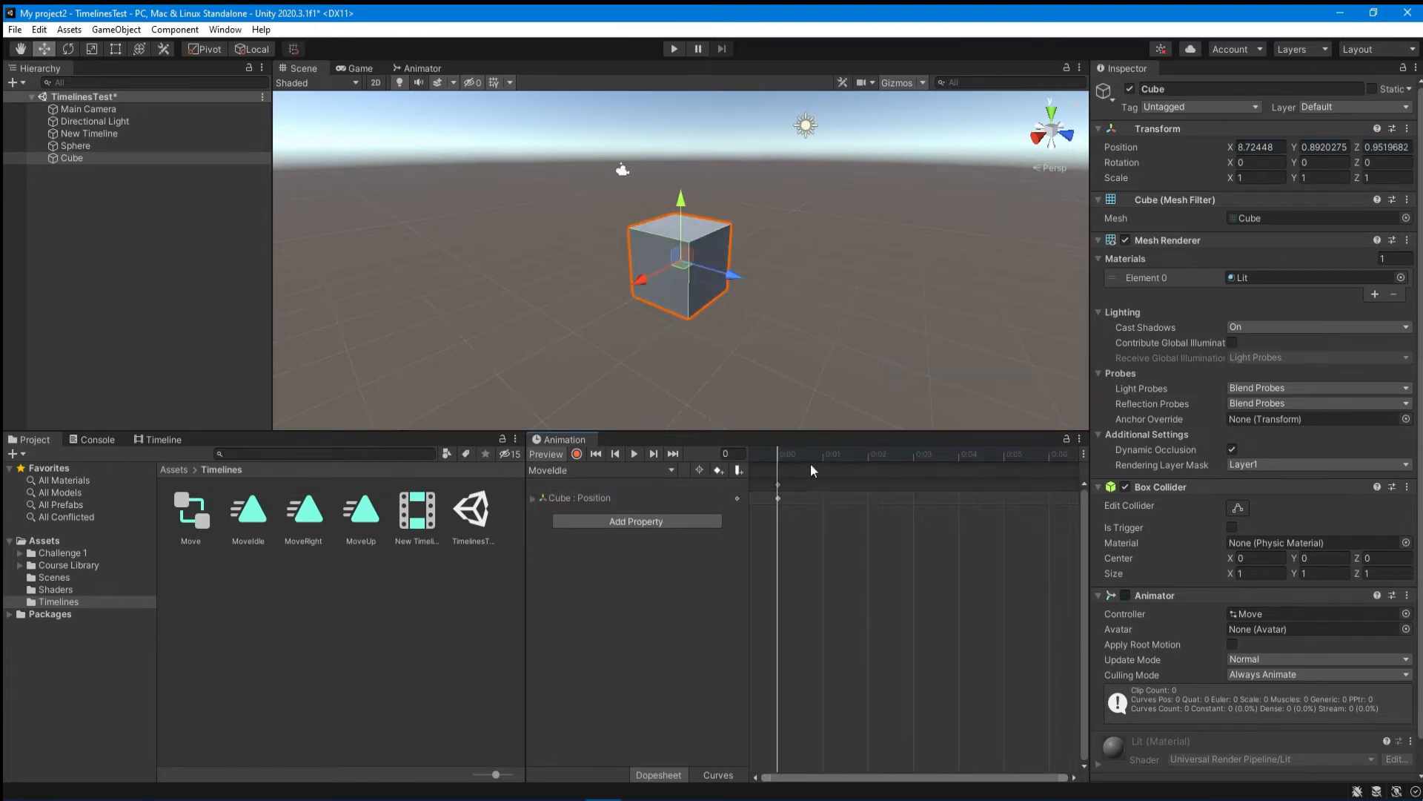
- Open the New Timeline object's timeline and add an animation track bound to the Cube
{"action": "left_click", "coordinate": [104, 133]}
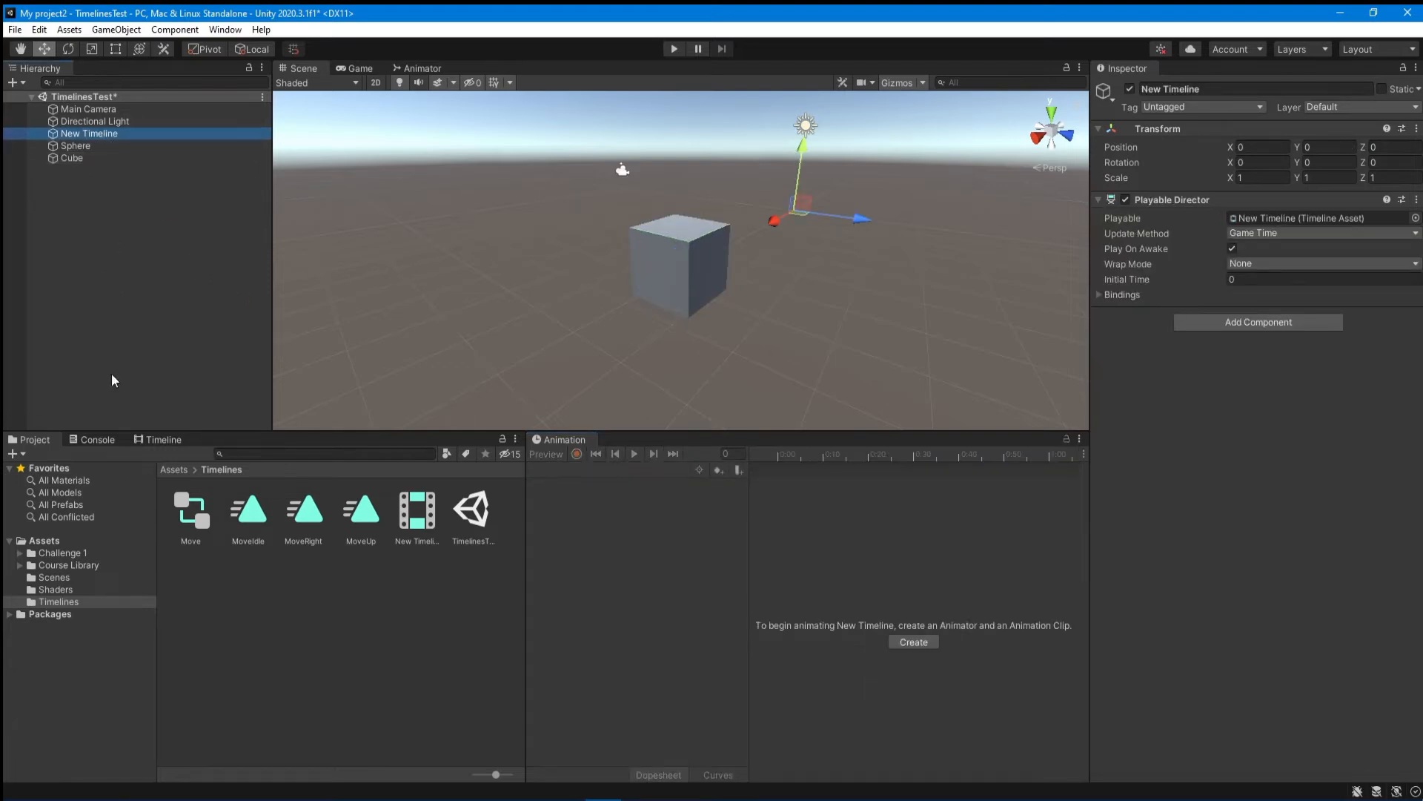
{"action": "left_click", "coordinate": [158, 439]}
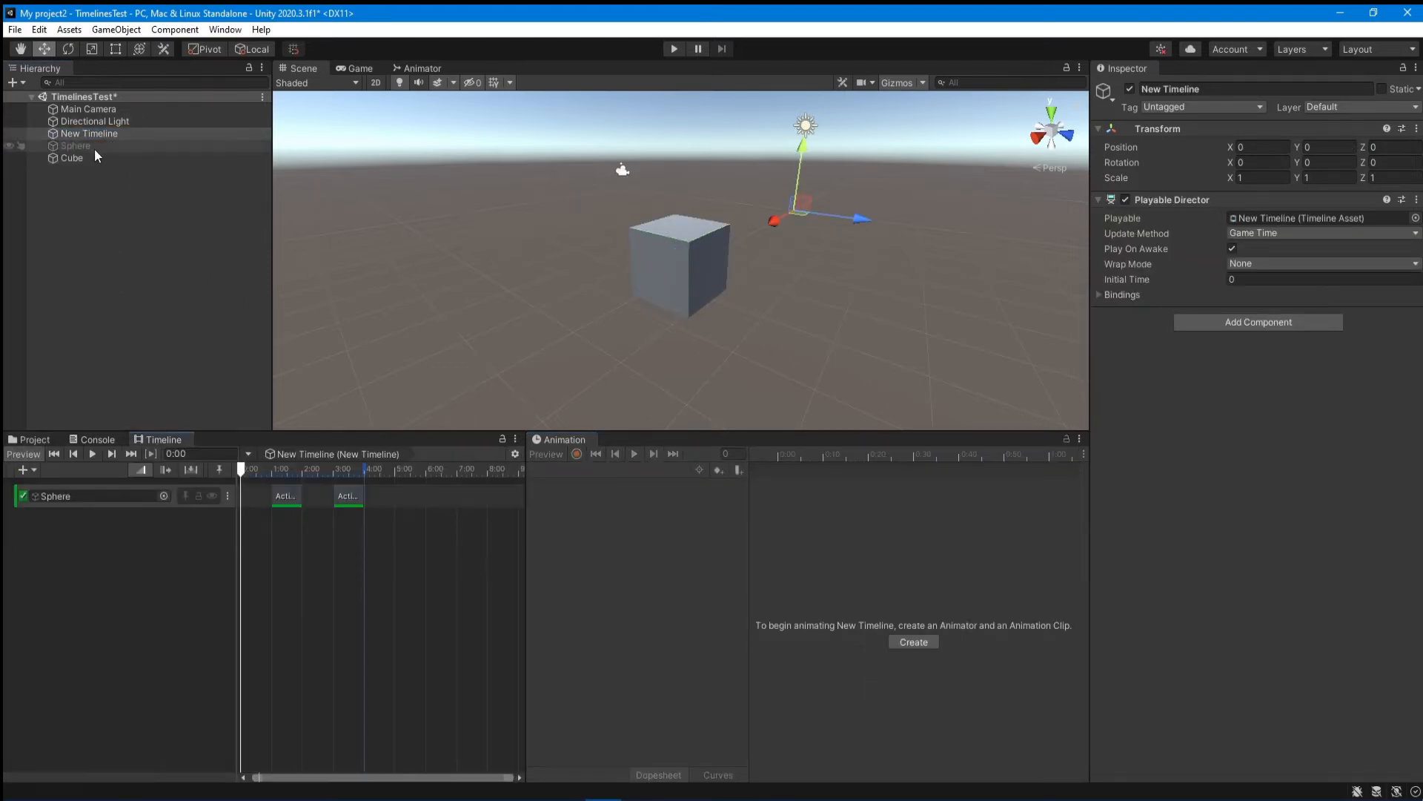
{"action": "left_click_drag", "start_coordinate": [70, 157], "coordinate": [99, 576]}
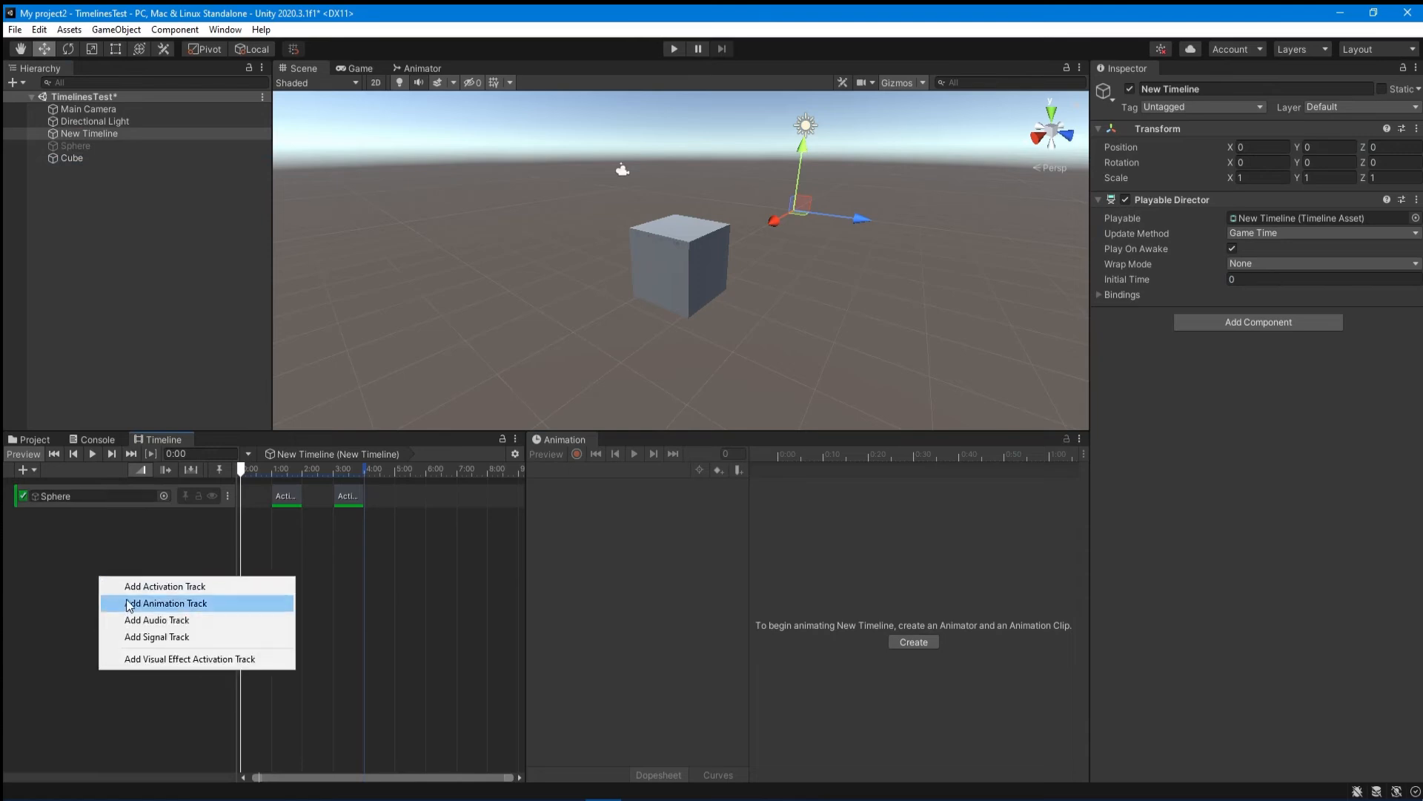
{"action": "left_click", "coordinate": [131, 602]}
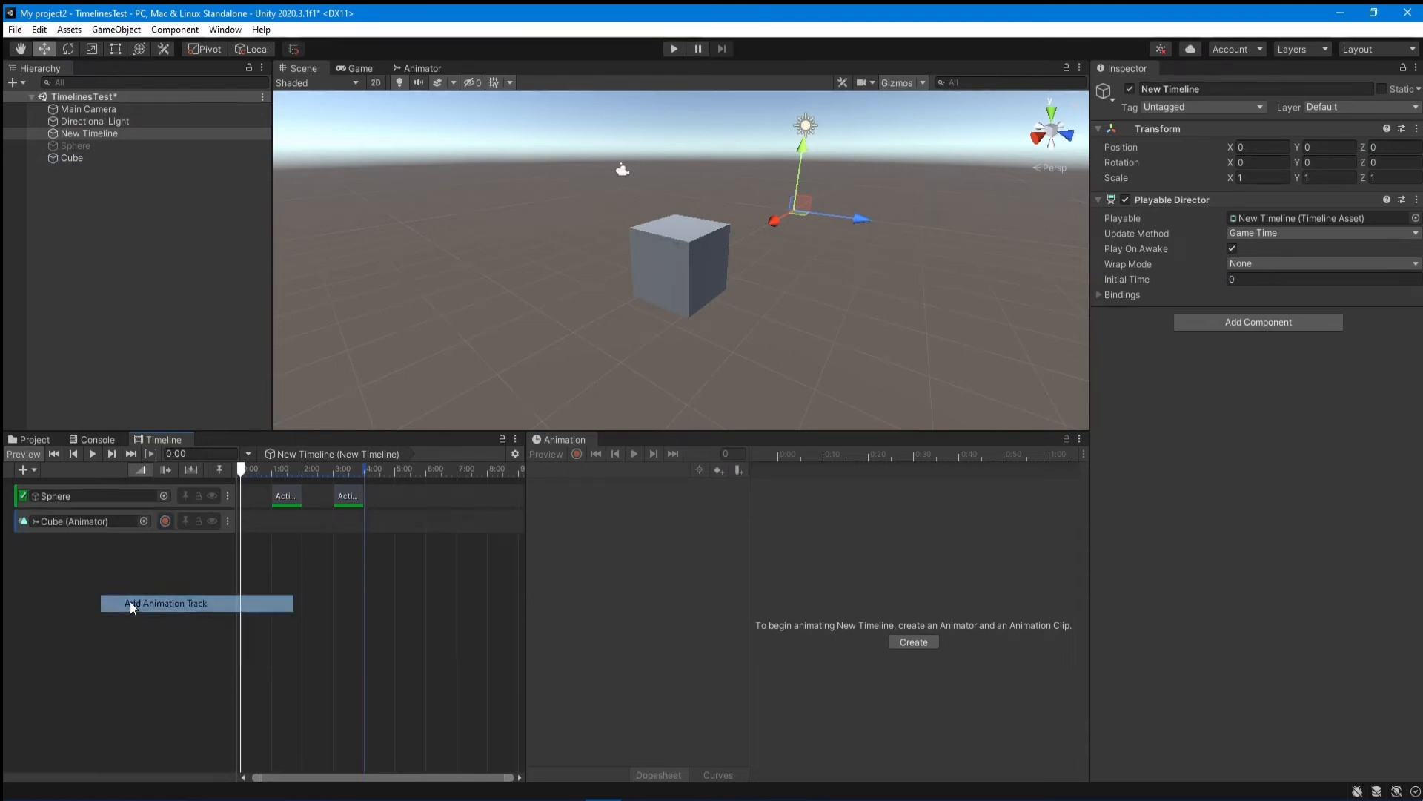
- Widen the timeline view and add the MoveRight animation clip to the Cube track, starting at about 1.32 s
{"action": "left_click", "coordinate": [260, 530]}
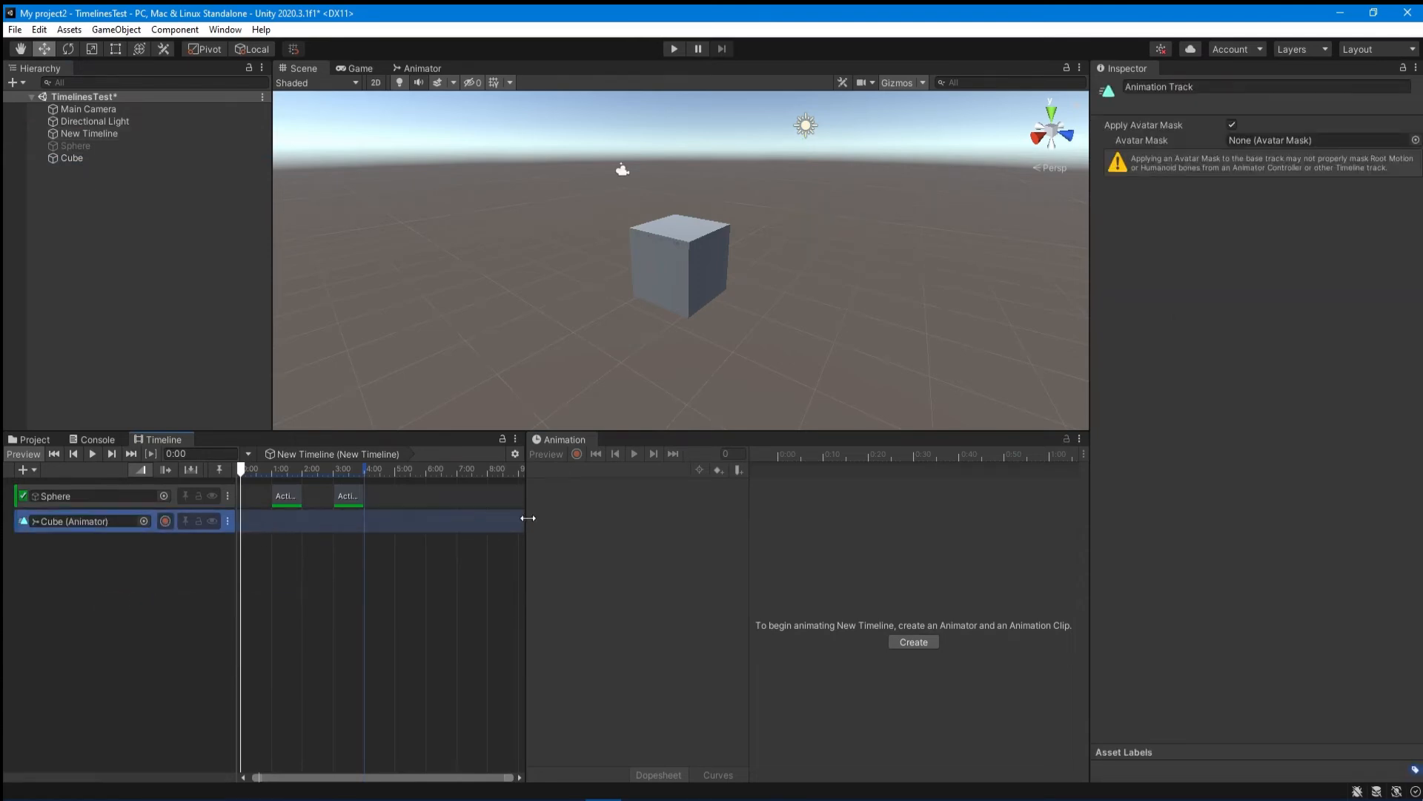
{"action": "left_click_drag", "start_coordinate": [525, 519], "coordinate": [818, 519]}
{"action": "right_click", "coordinate": [322, 529]}
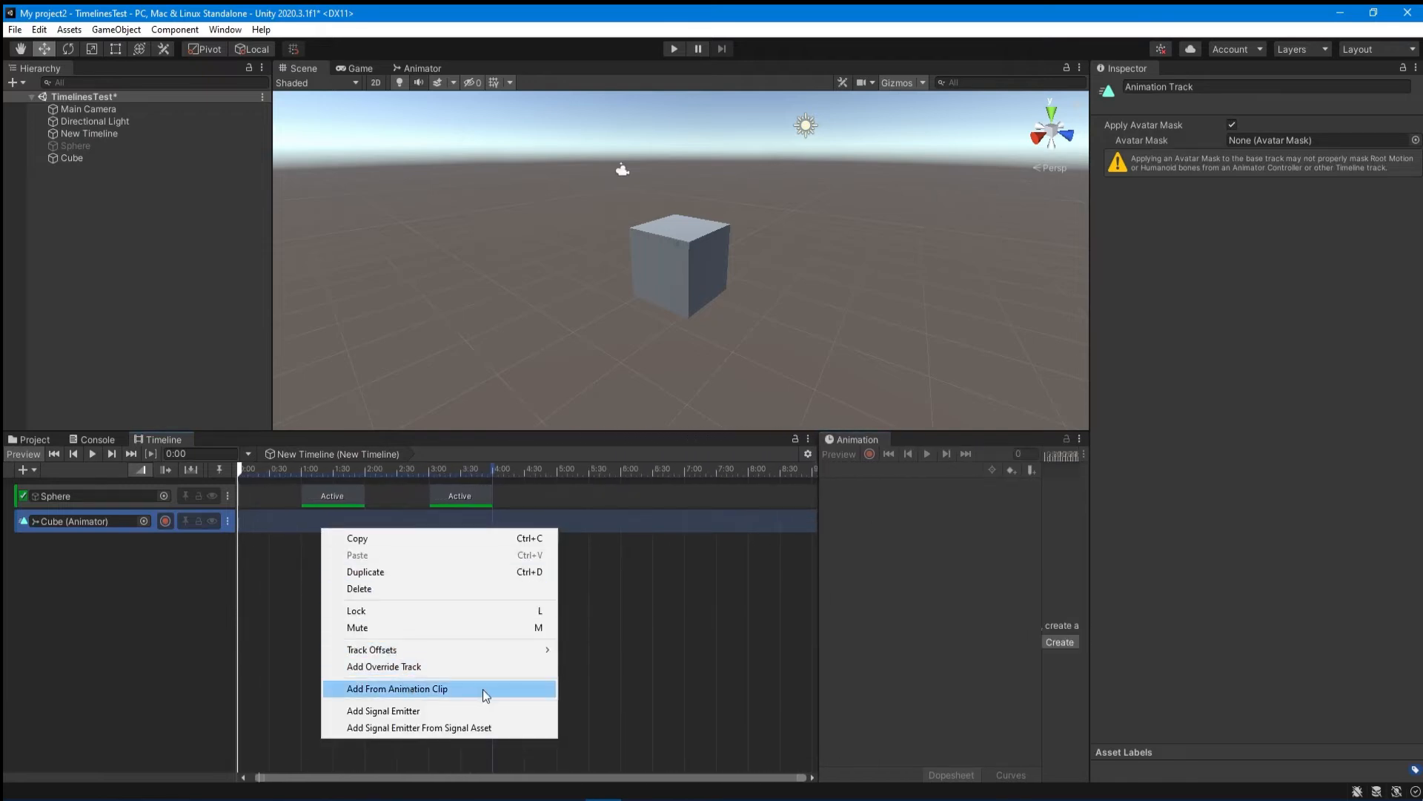
{"action": "left_click", "coordinate": [482, 688]}
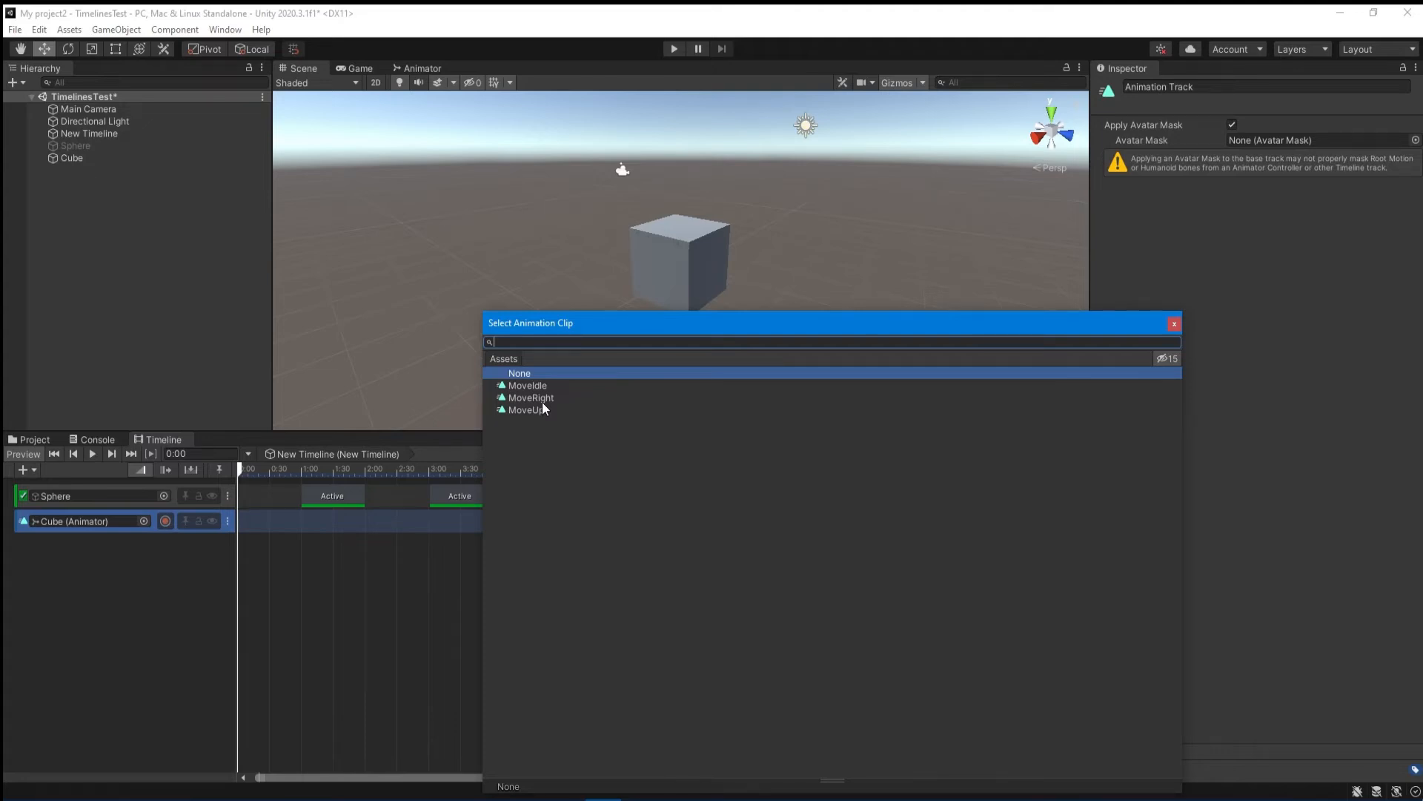
{"action": "double_click", "coordinate": [542, 400]}
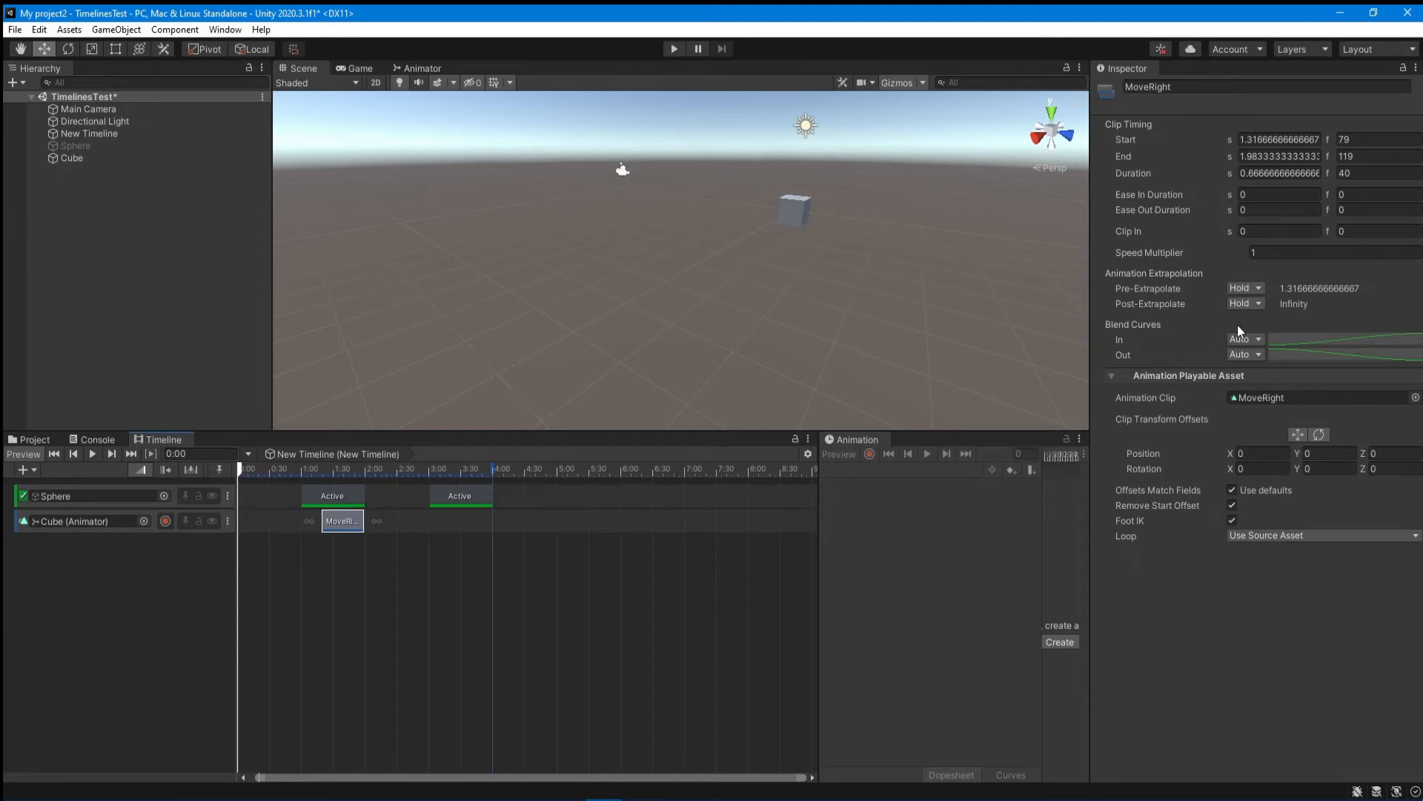
- Set the Cube animation track's Track Offsets to Apply Scene Offsets
{"action": "left_click_drag", "start_coordinate": [336, 461], "coordinate": [226, 497]}
{"action": "right_click", "coordinate": [225, 527]}
{"action": "left_click", "coordinate": [221, 531]}
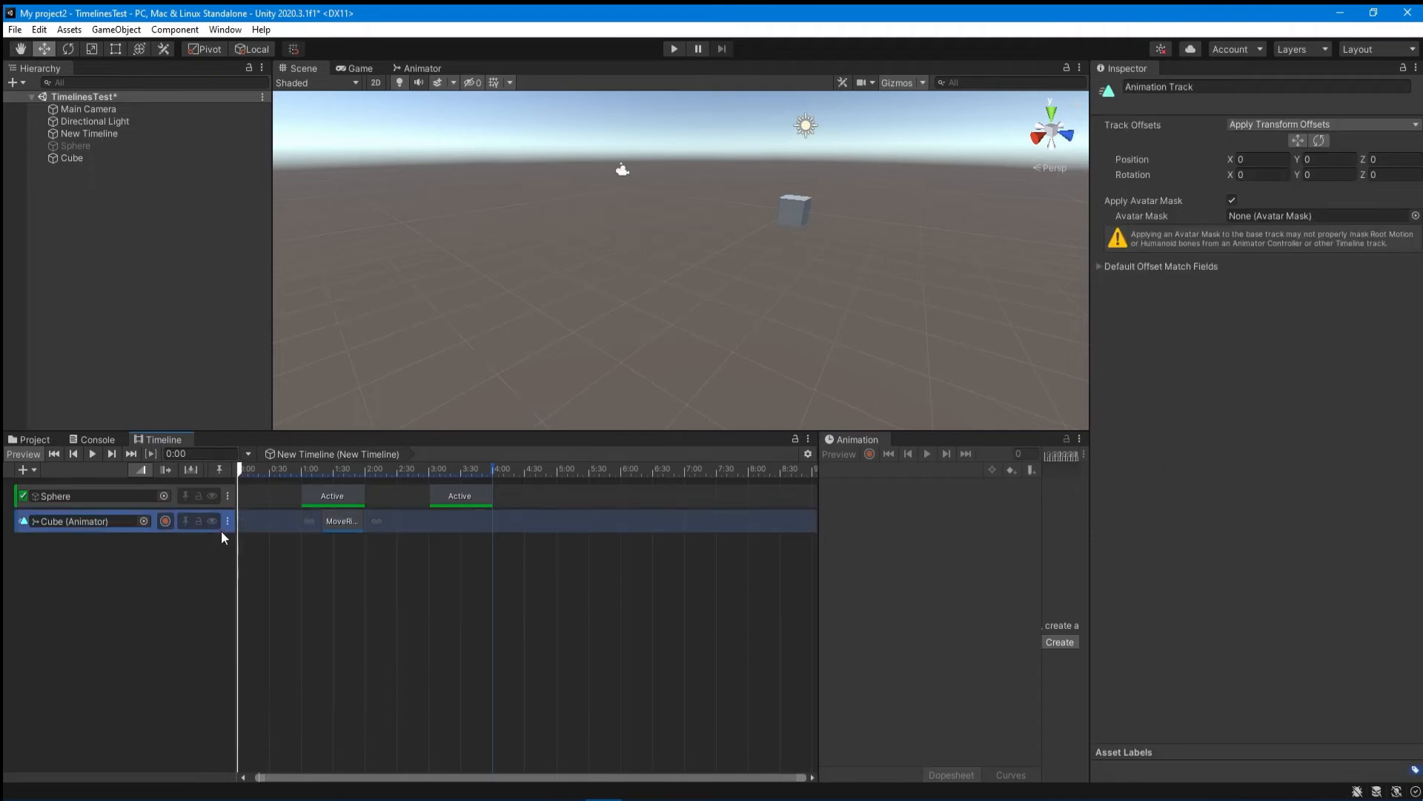
{"action": "left_click", "coordinate": [1290, 124]}
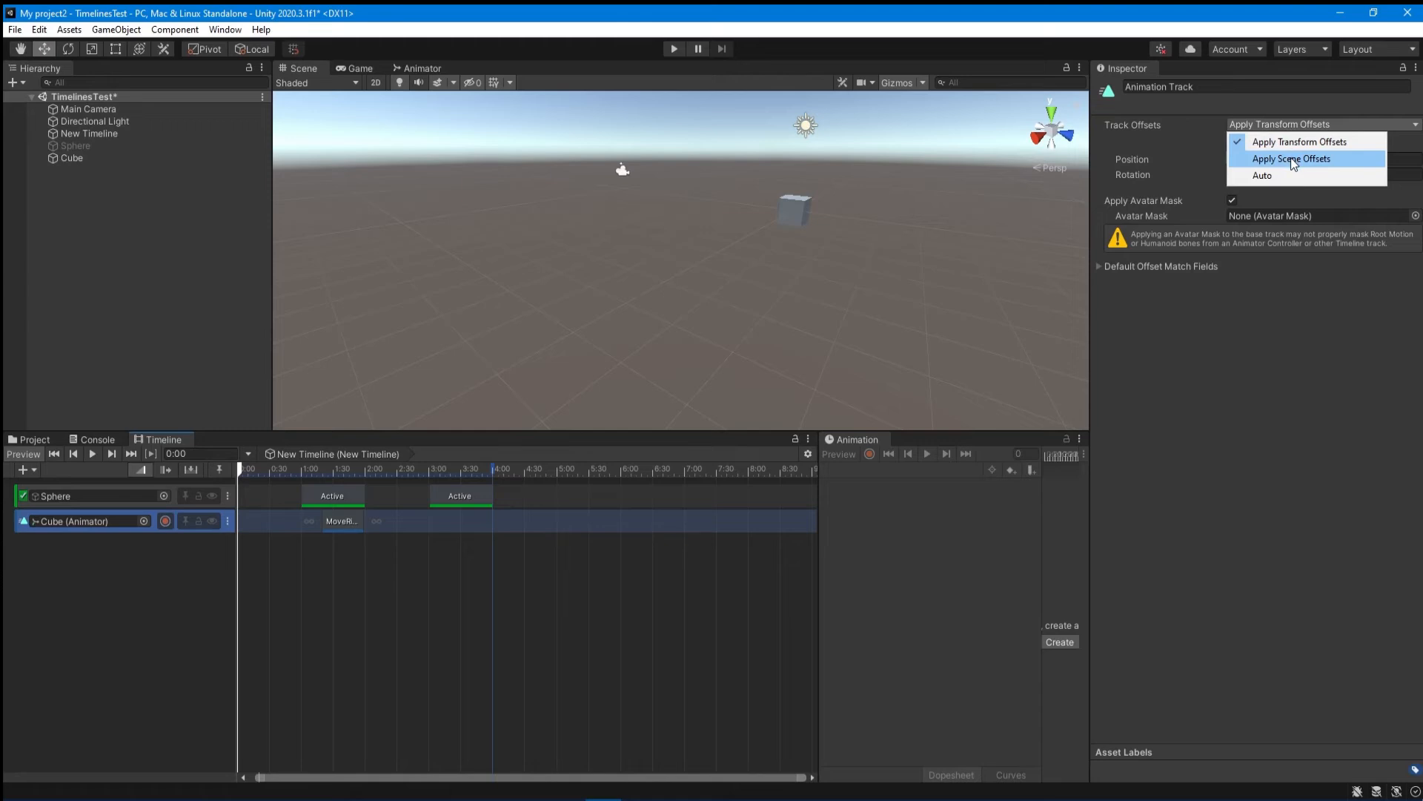
{"action": "left_click", "coordinate": [1345, 157]}
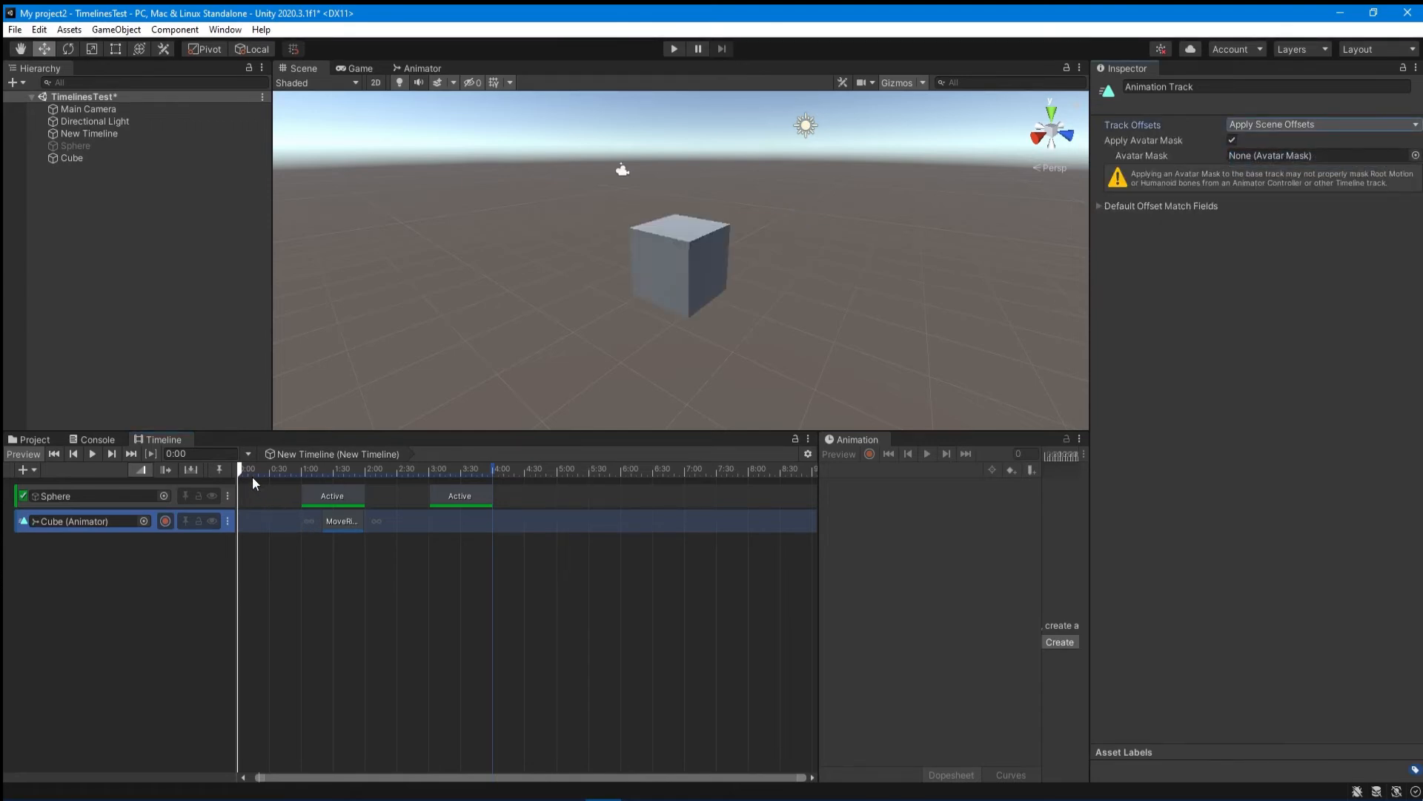
- Move the MoveRight clip on the Cube track to start at 1 s and scrub through its motion
{"action": "mouse_move", "coordinate": [252, 478]}
{"action": "left_mouse_down"}
{"action": "mouse_move", "coordinate": [427, 476]}
{"action": "mouse_move", "coordinate": [237, 500]}
{"action": "left_mouse_up"}
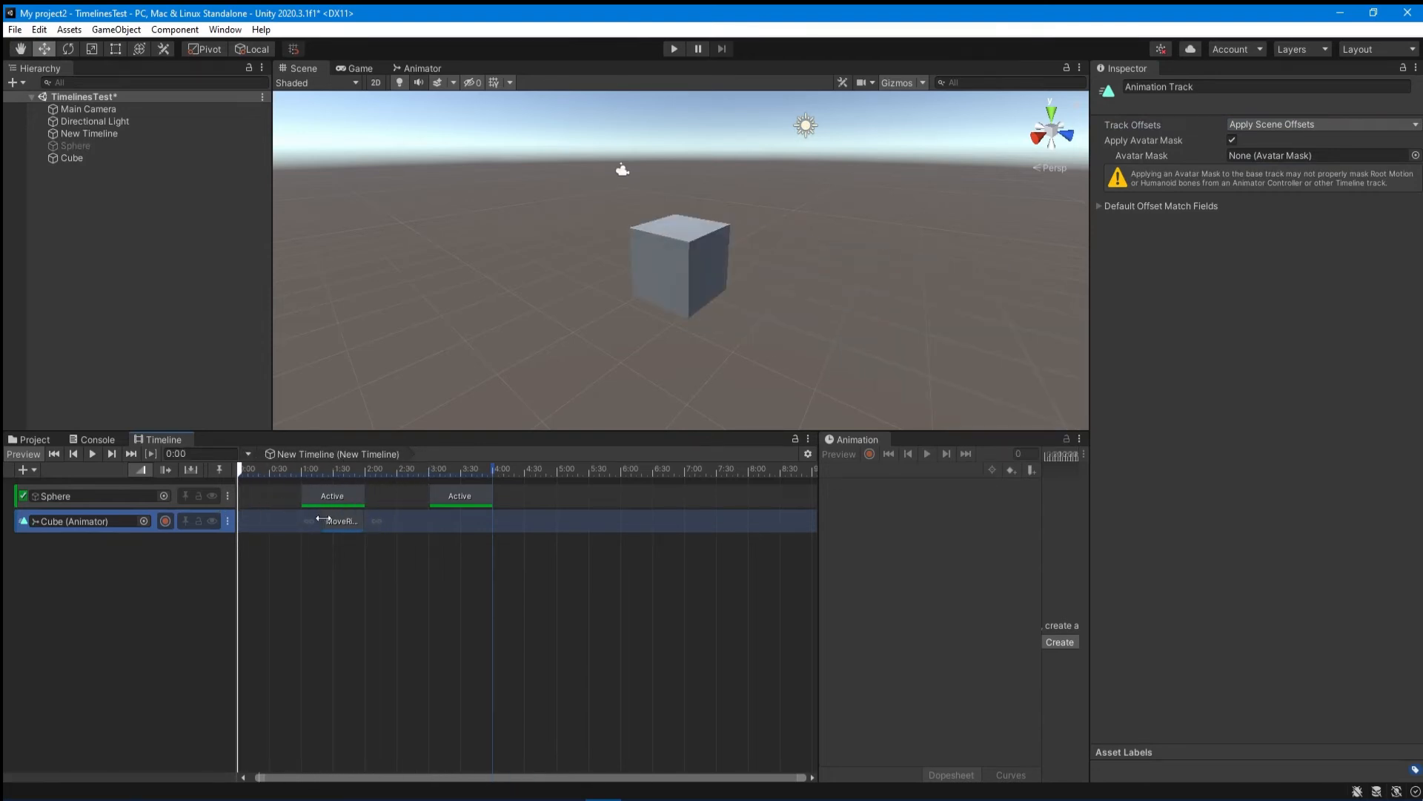
{"action": "left_click", "coordinate": [335, 521]}
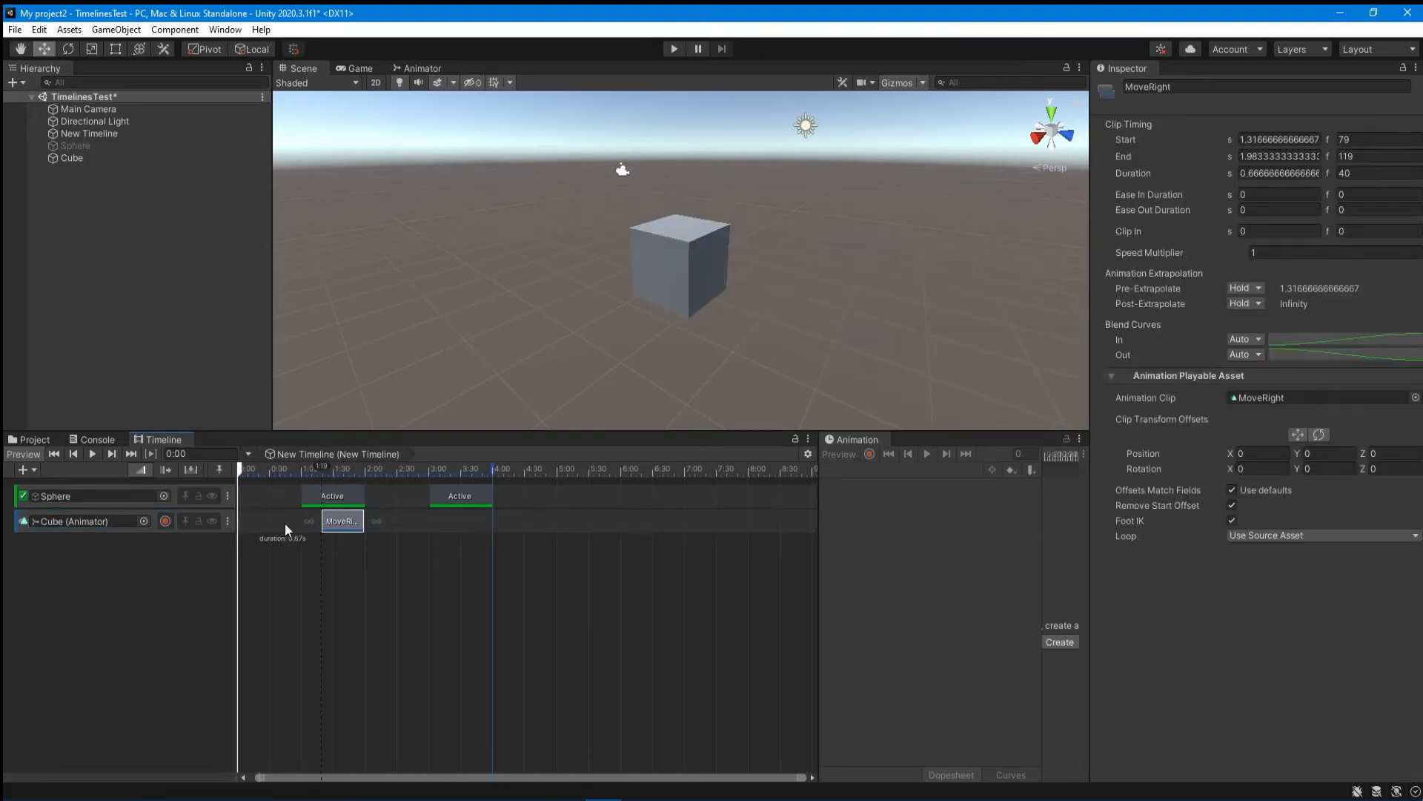
{"action": "mouse_move", "coordinate": [354, 521]}
{"action": "left_mouse_down"}
{"action": "mouse_move", "coordinate": [296, 529]}
{"action": "mouse_move", "coordinate": [332, 532]}
{"action": "left_mouse_up"}
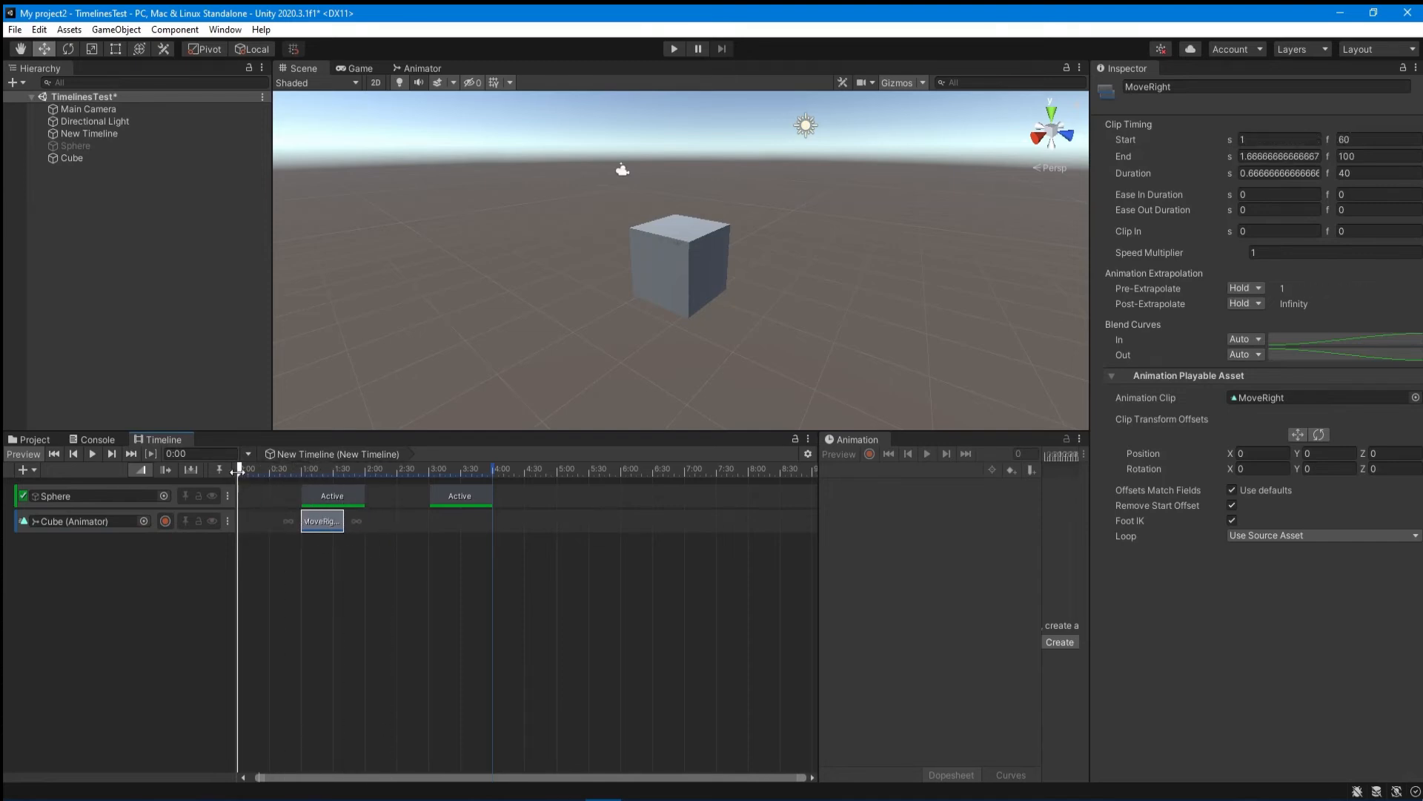
{"action": "left_click_drag", "start_coordinate": [238, 471], "coordinate": [360, 483]}
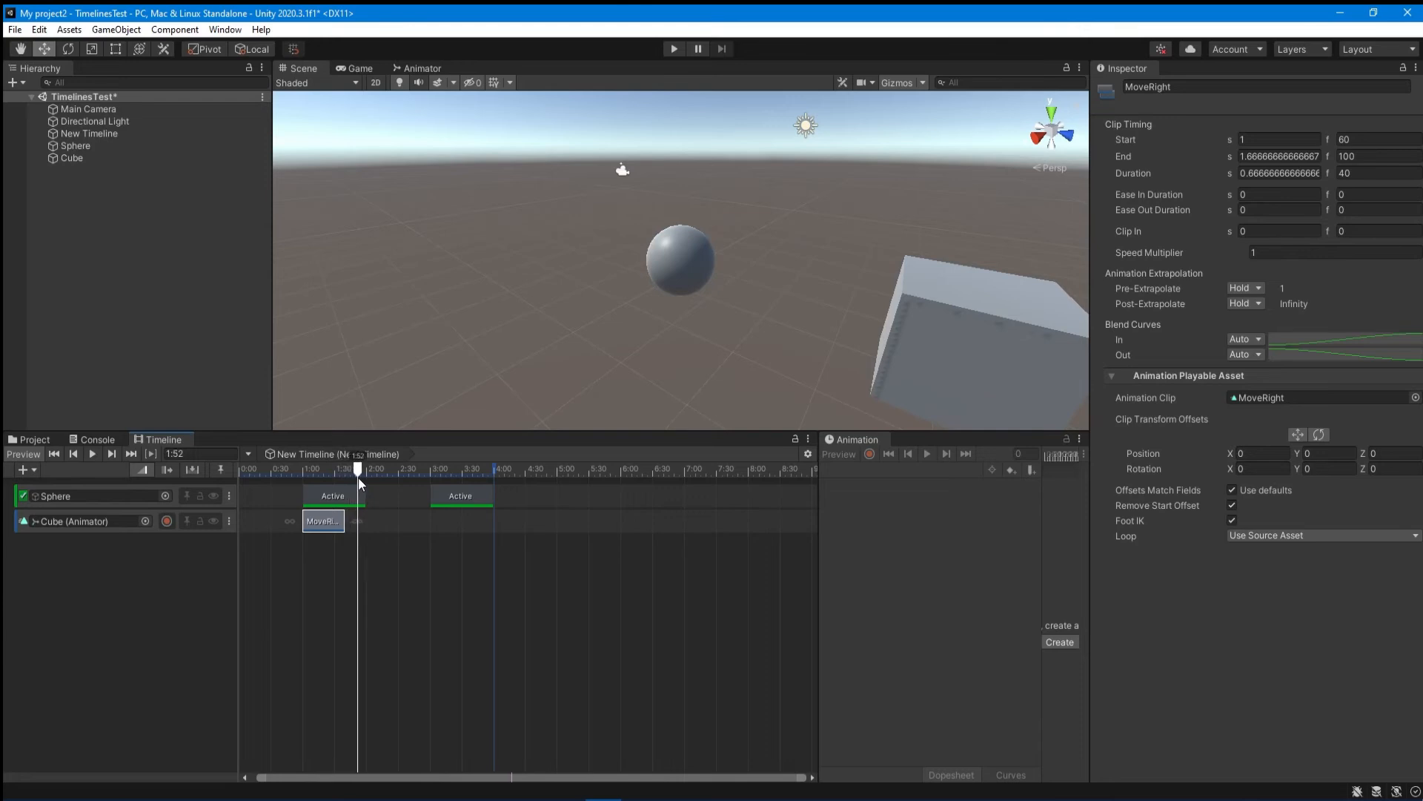
- Set the MoveRight clip's Post-Extrapolate to Ping Pong and scrub past the clip's end to preview it
{"action": "left_click", "coordinate": [1247, 303]}
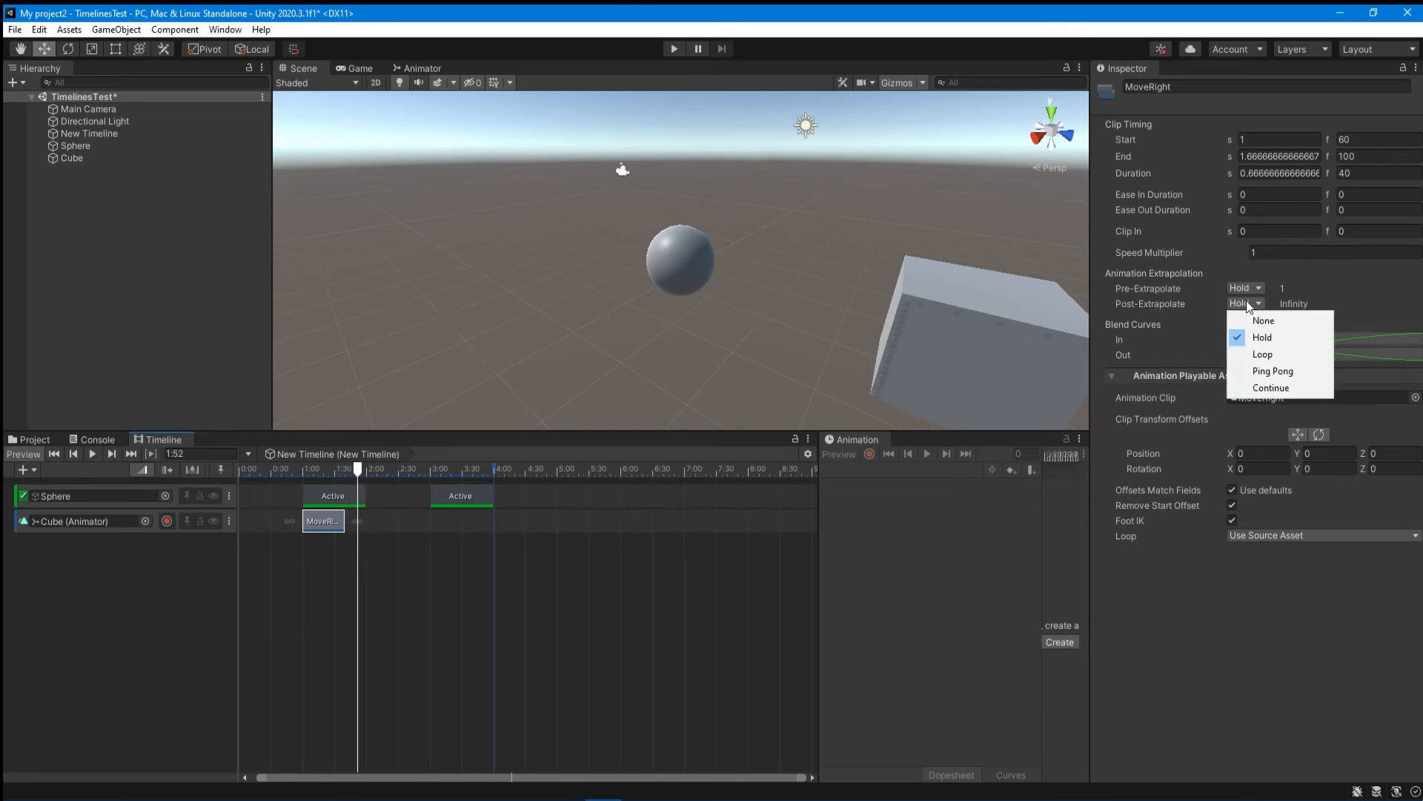
{"action": "left_click", "coordinate": [1272, 371]}
{"action": "left_click_drag", "start_coordinate": [349, 473], "coordinate": [399, 477]}
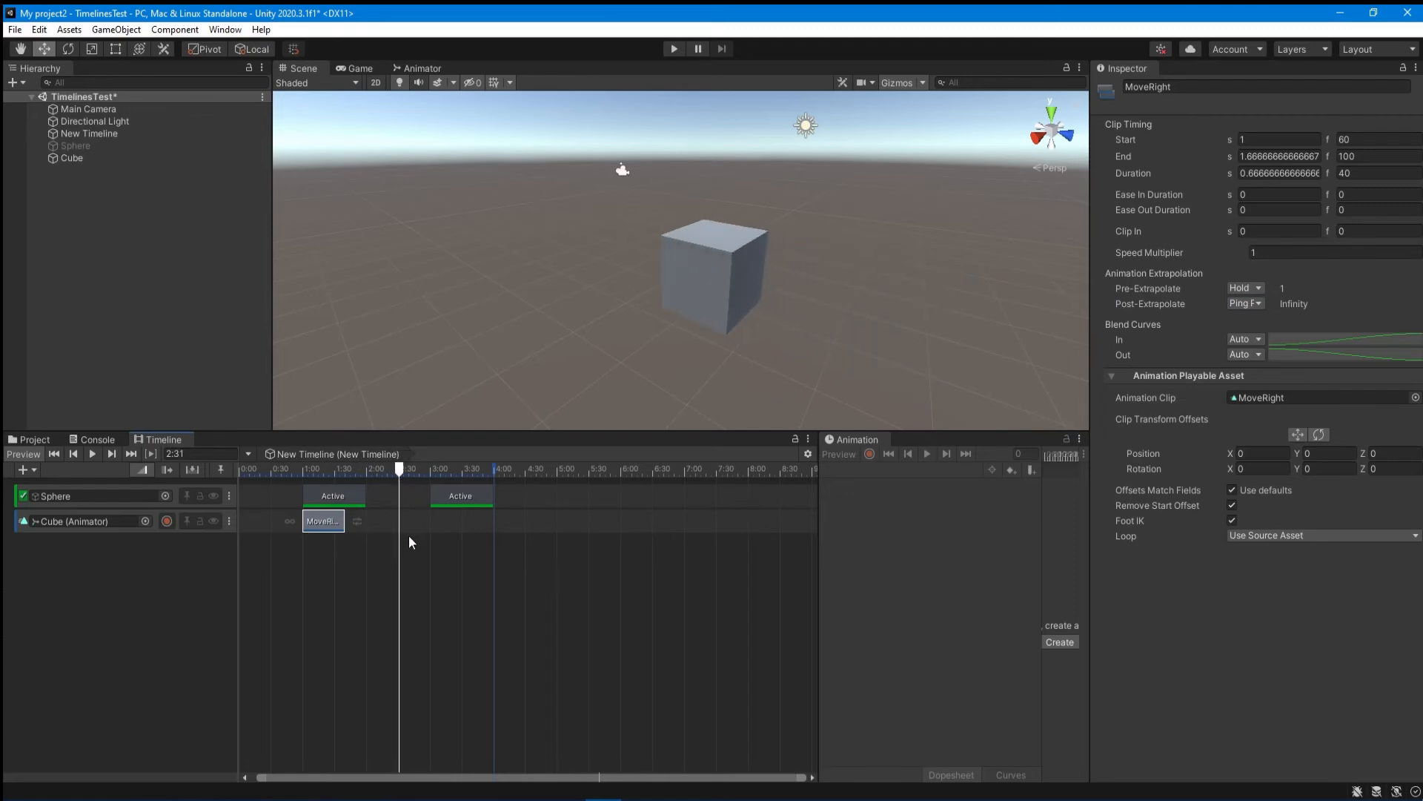
- Add the MoveUp animation clip to the Cube track, starting at about 2.67 s, and preview the motion between both clips
{"action": "right_click", "coordinate": [408, 528]}
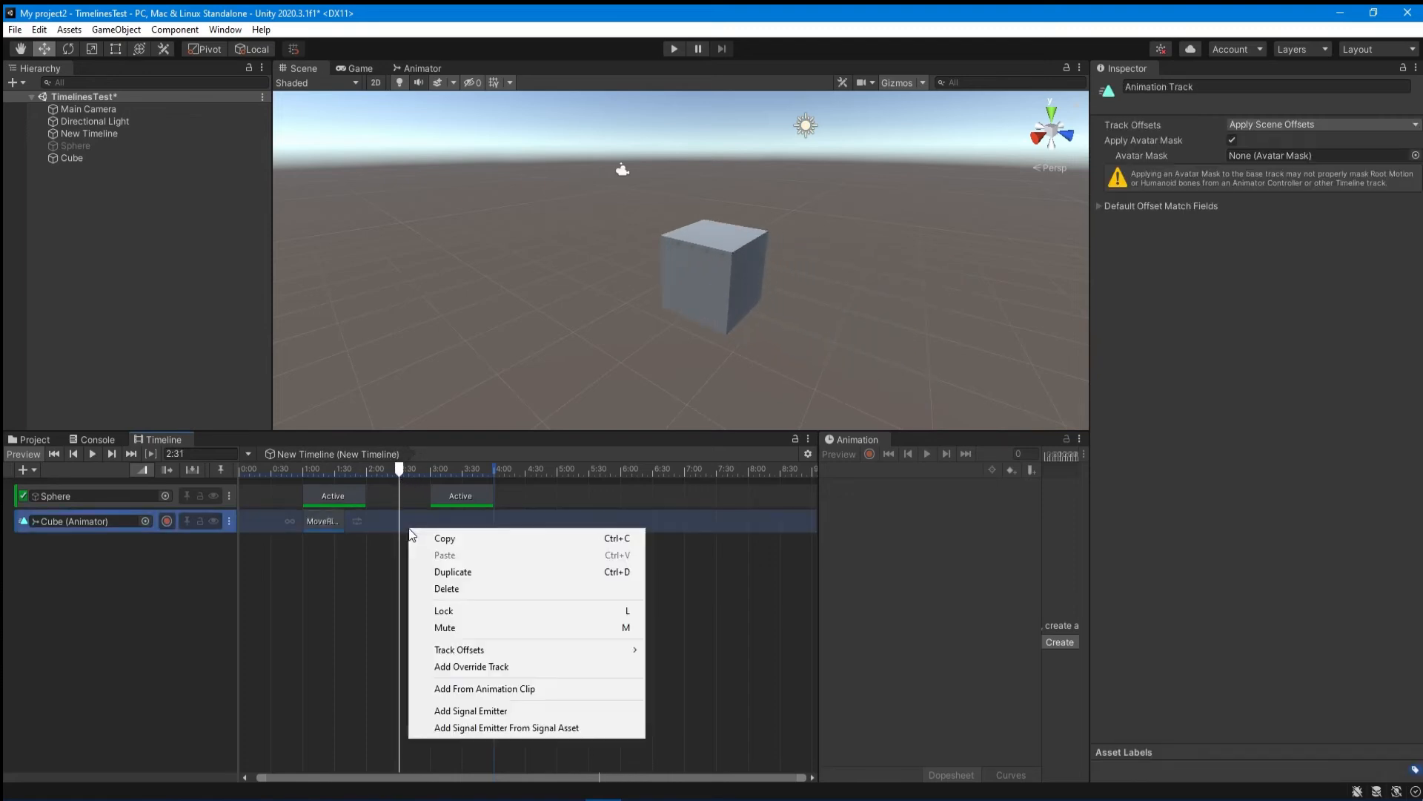
{"action": "left_click", "coordinate": [487, 691]}
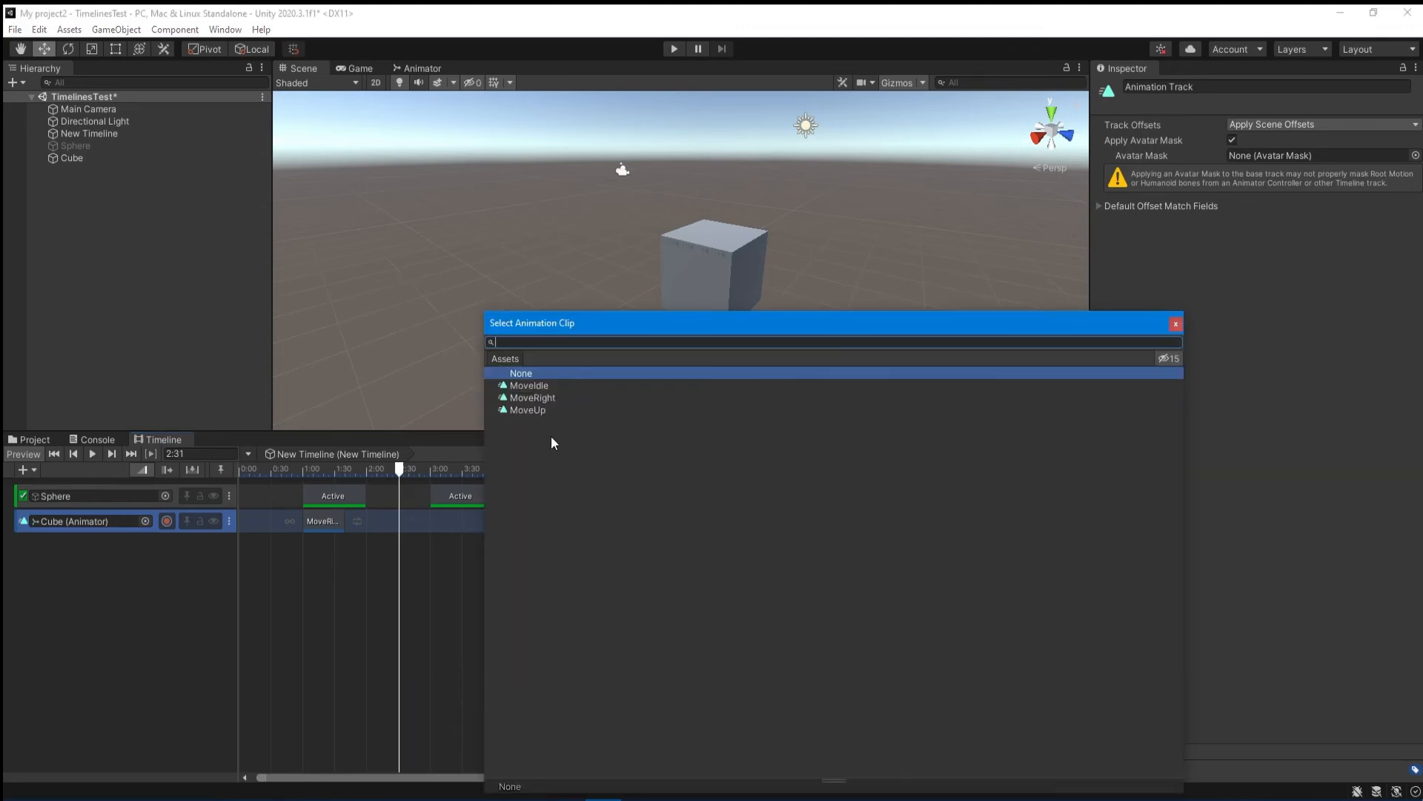
{"action": "double_click", "coordinate": [540, 411]}
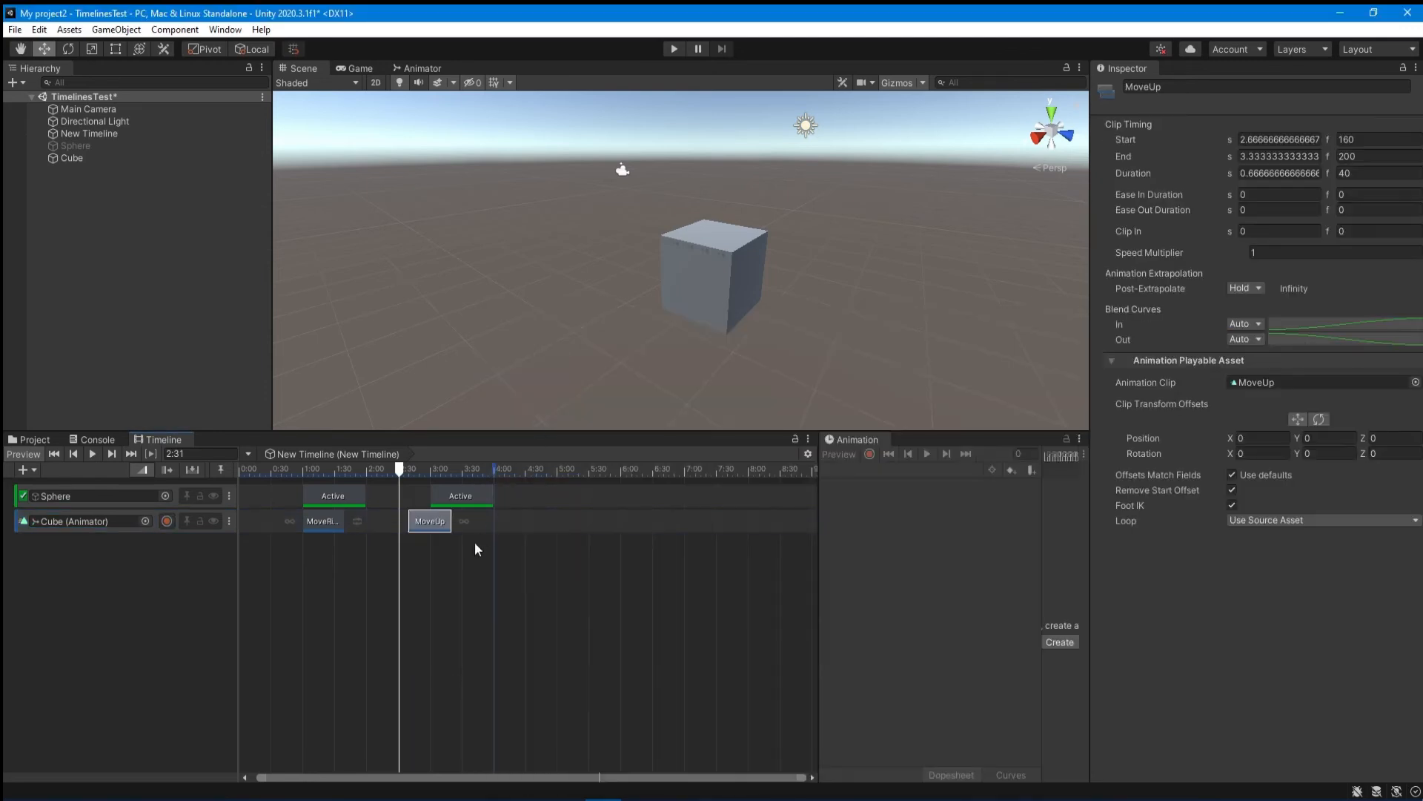
{"action": "left_click_drag", "start_coordinate": [401, 470], "coordinate": [341, 483]}
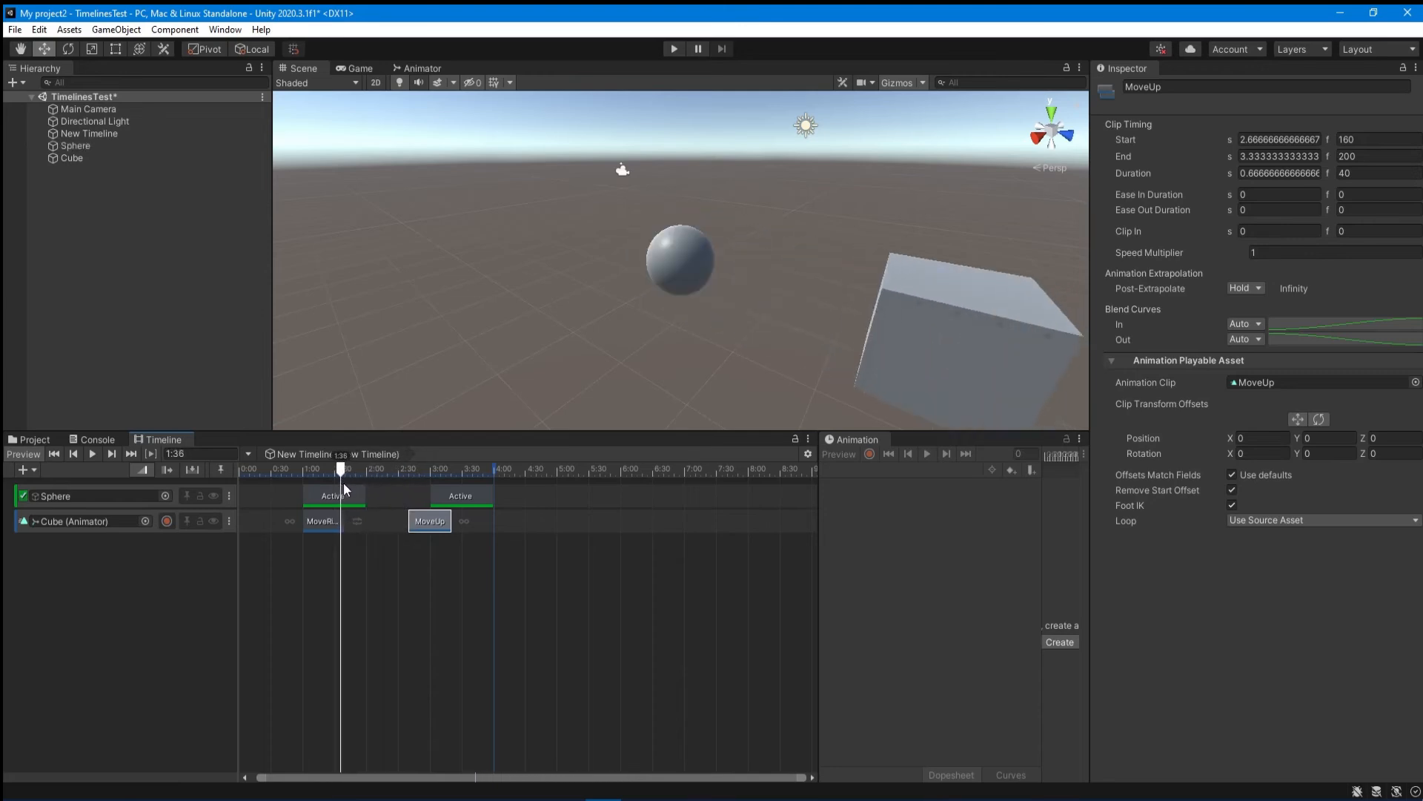
{"action": "key", "text": "space"}
- Set the MoveRight clip's Post-Extrapolate to None and preview the gap before the MoveUp clip
{"action": "left_click", "coordinate": [326, 529]}
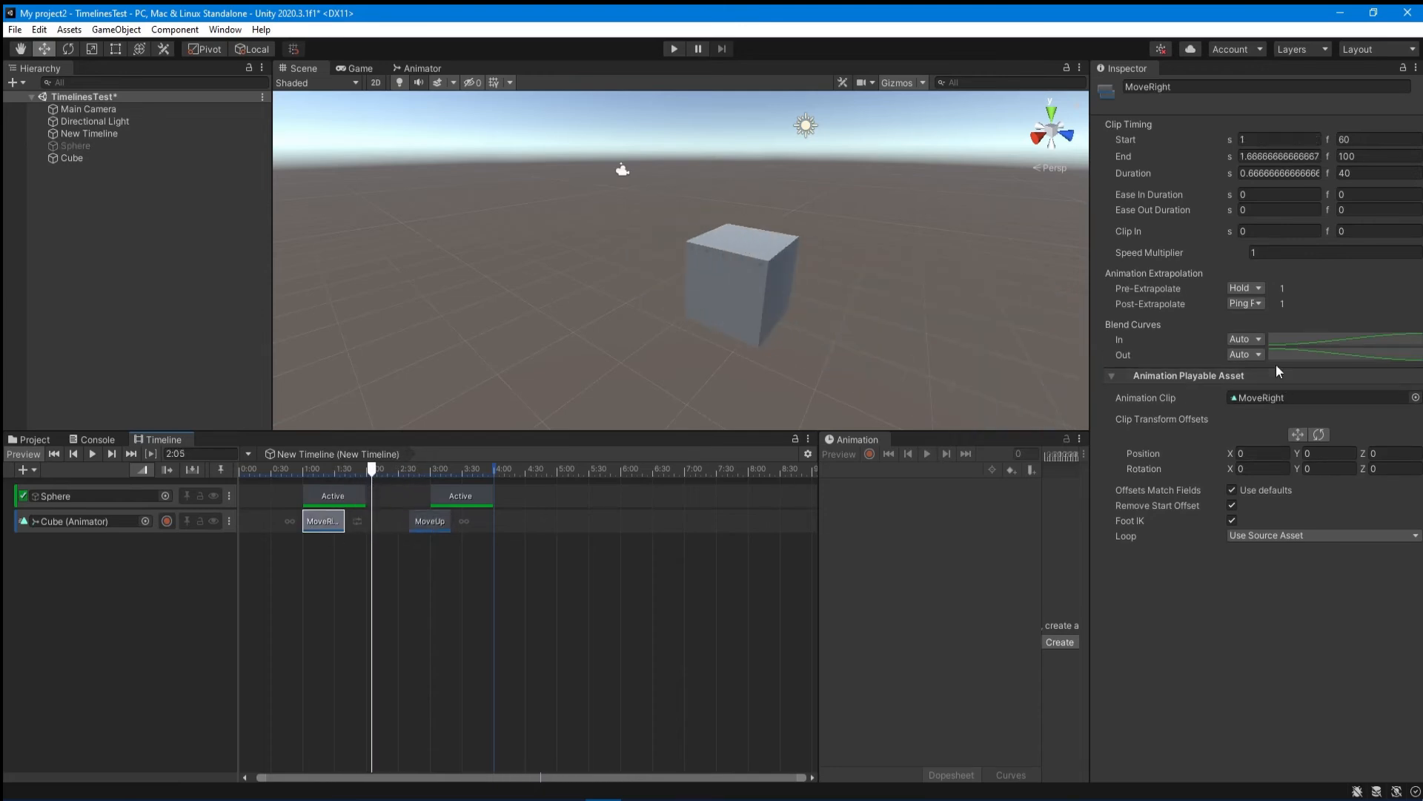
{"action": "left_click", "coordinate": [1253, 304]}
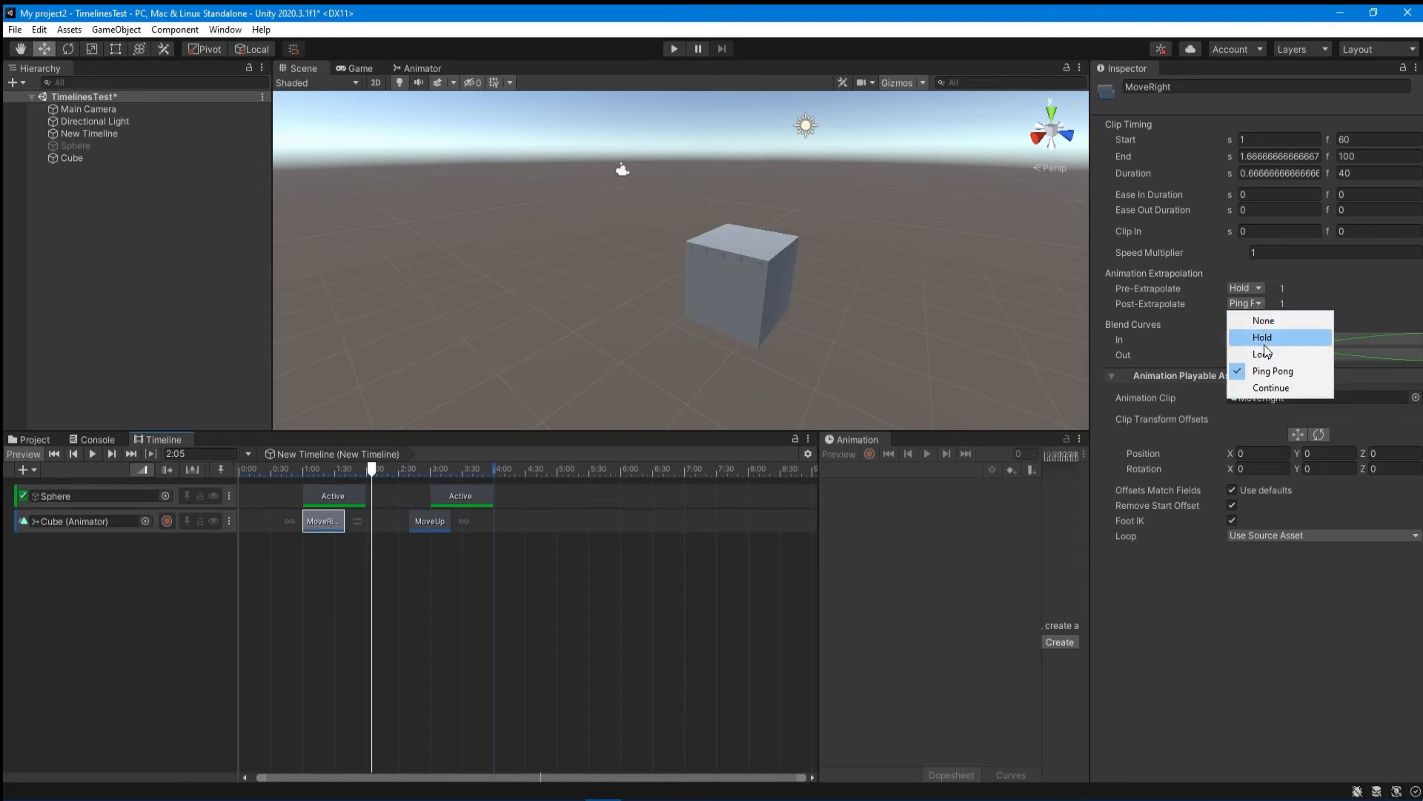
{"action": "left_click", "coordinate": [1263, 321]}
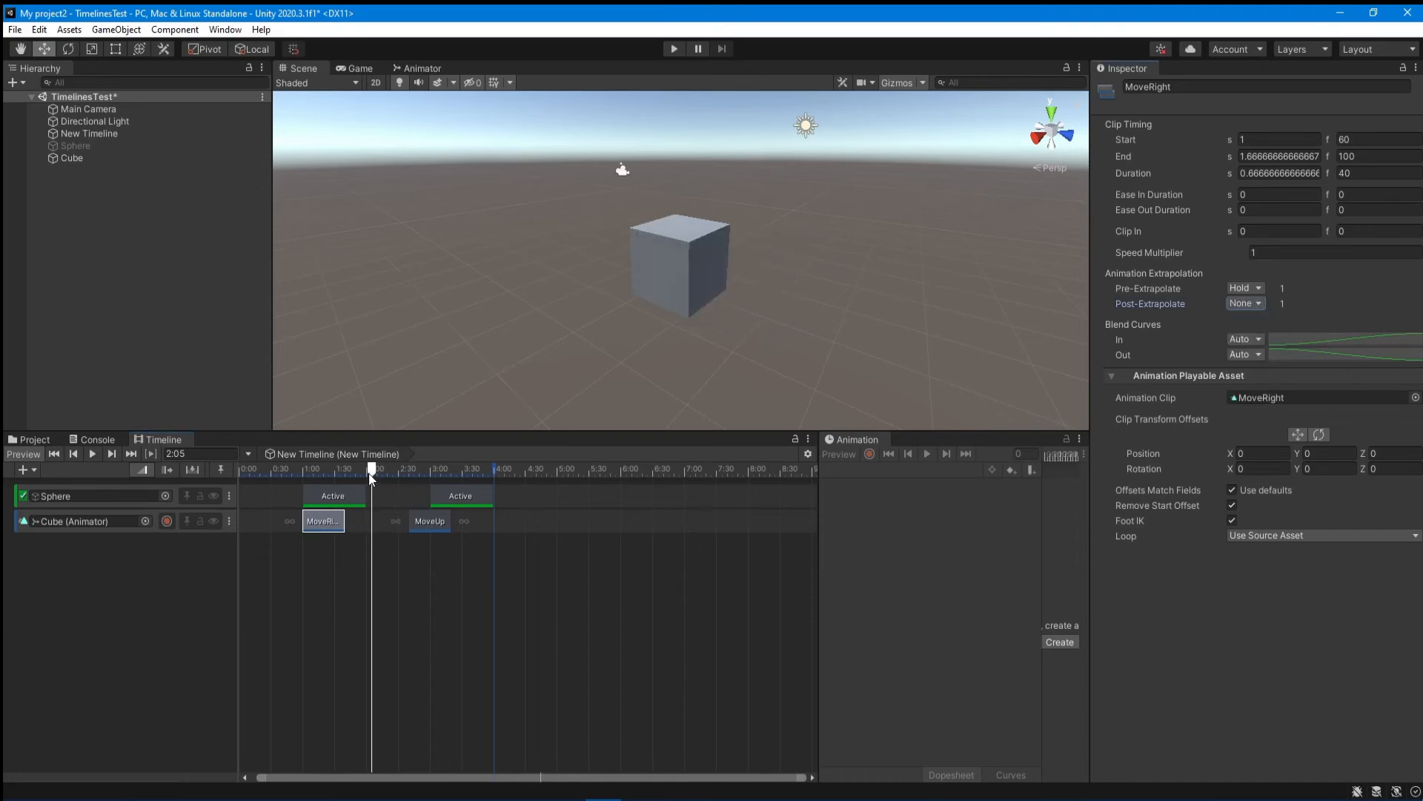
{"action": "mouse_move", "coordinate": [371, 478]}
{"action": "left_mouse_down"}
{"action": "mouse_move", "coordinate": [282, 482]}
{"action": "mouse_move", "coordinate": [368, 482]}
{"action": "left_mouse_up"}
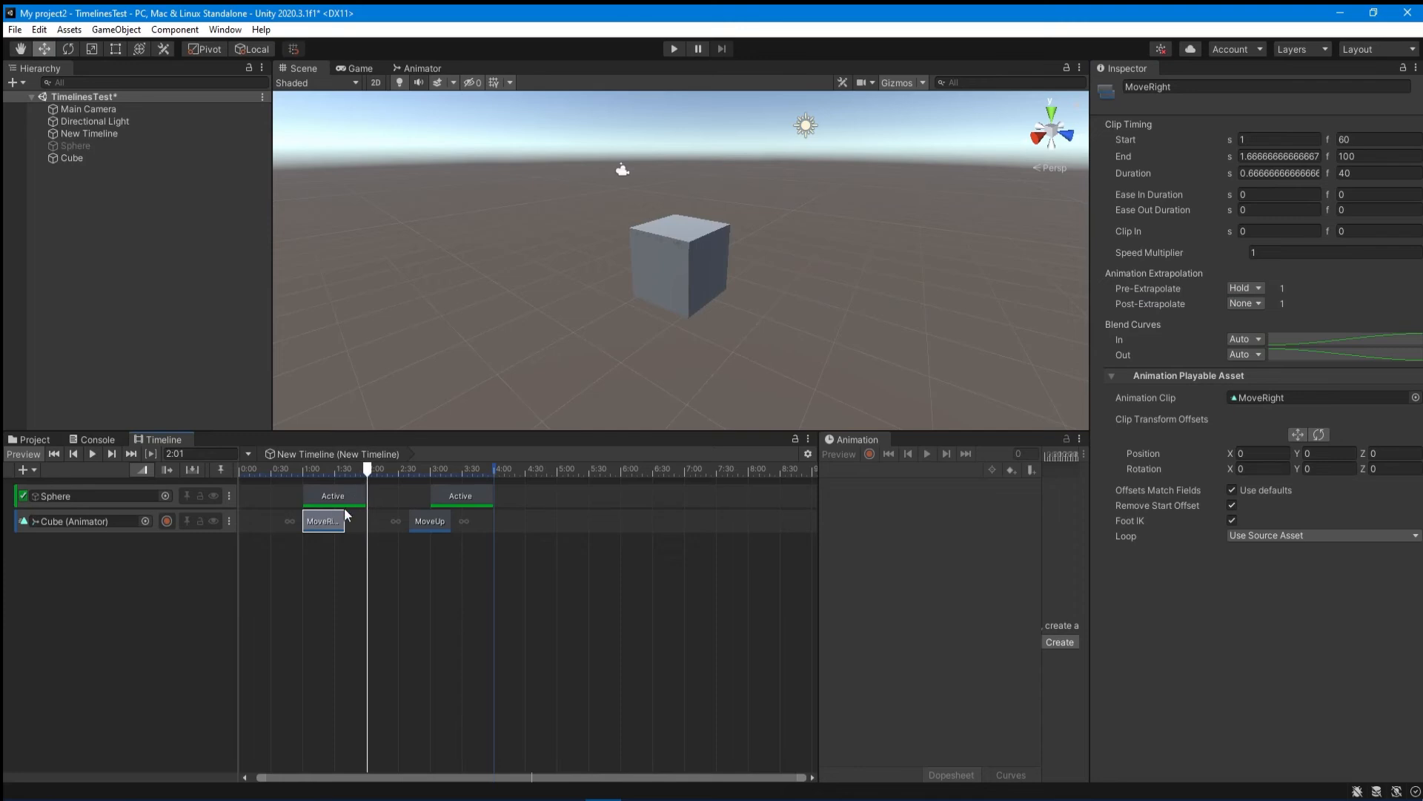
- Set the MoveRight clip's Post-Extrapolate to Hold and scrub through the gap into the MoveUp clip
{"action": "left_click", "coordinate": [1246, 304]}
{"action": "left_click", "coordinate": [1246, 319]}
{"action": "left_click_drag", "start_coordinate": [366, 482], "coordinate": [402, 475]}
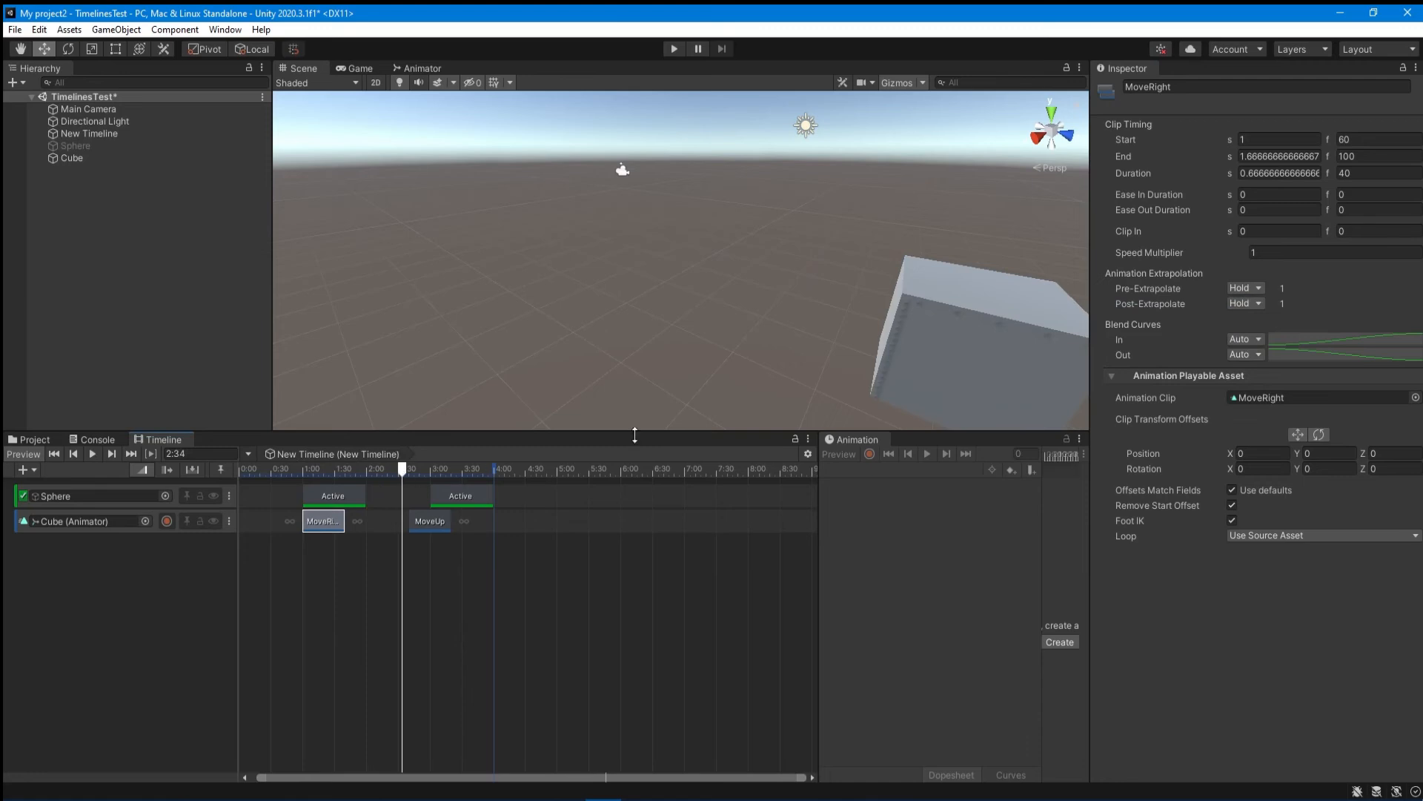
{"action": "left_click", "coordinate": [1253, 304]}
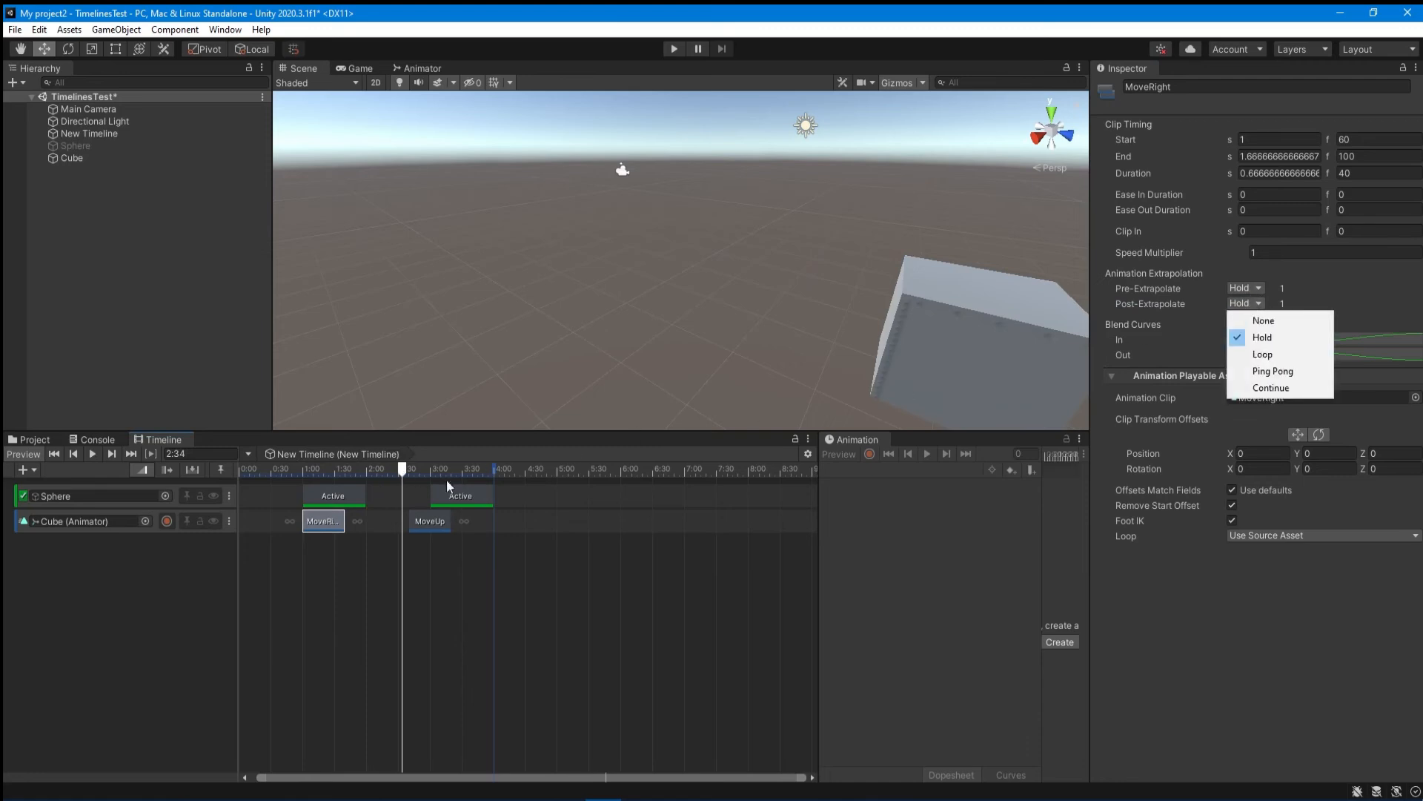
{"action": "left_click_drag", "start_coordinate": [402, 475], "coordinate": [431, 472]}
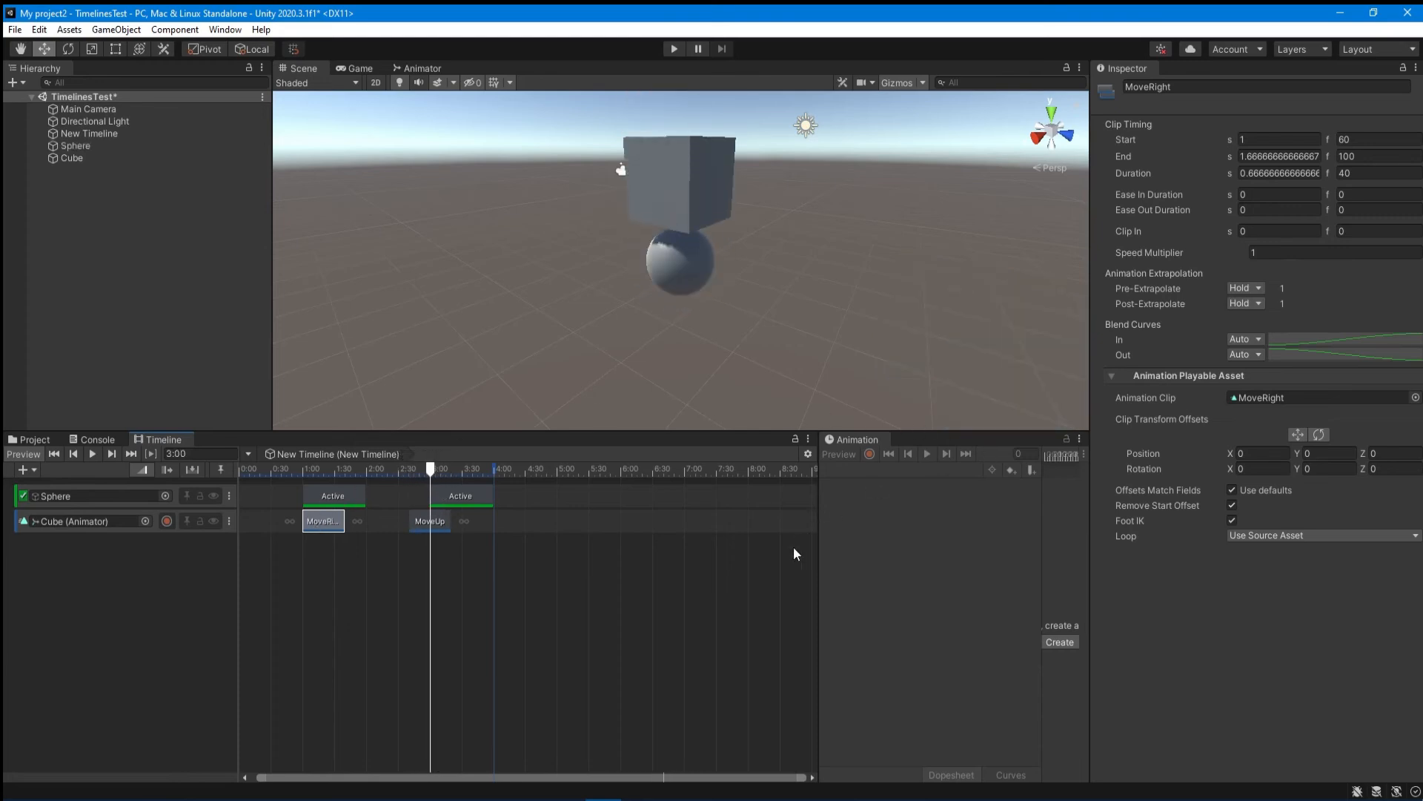
- Enlarge the Animation window and open the Cube's MoveRight clip for editing
{"action": "left_click_drag", "start_coordinate": [823, 545], "coordinate": [524, 584]}
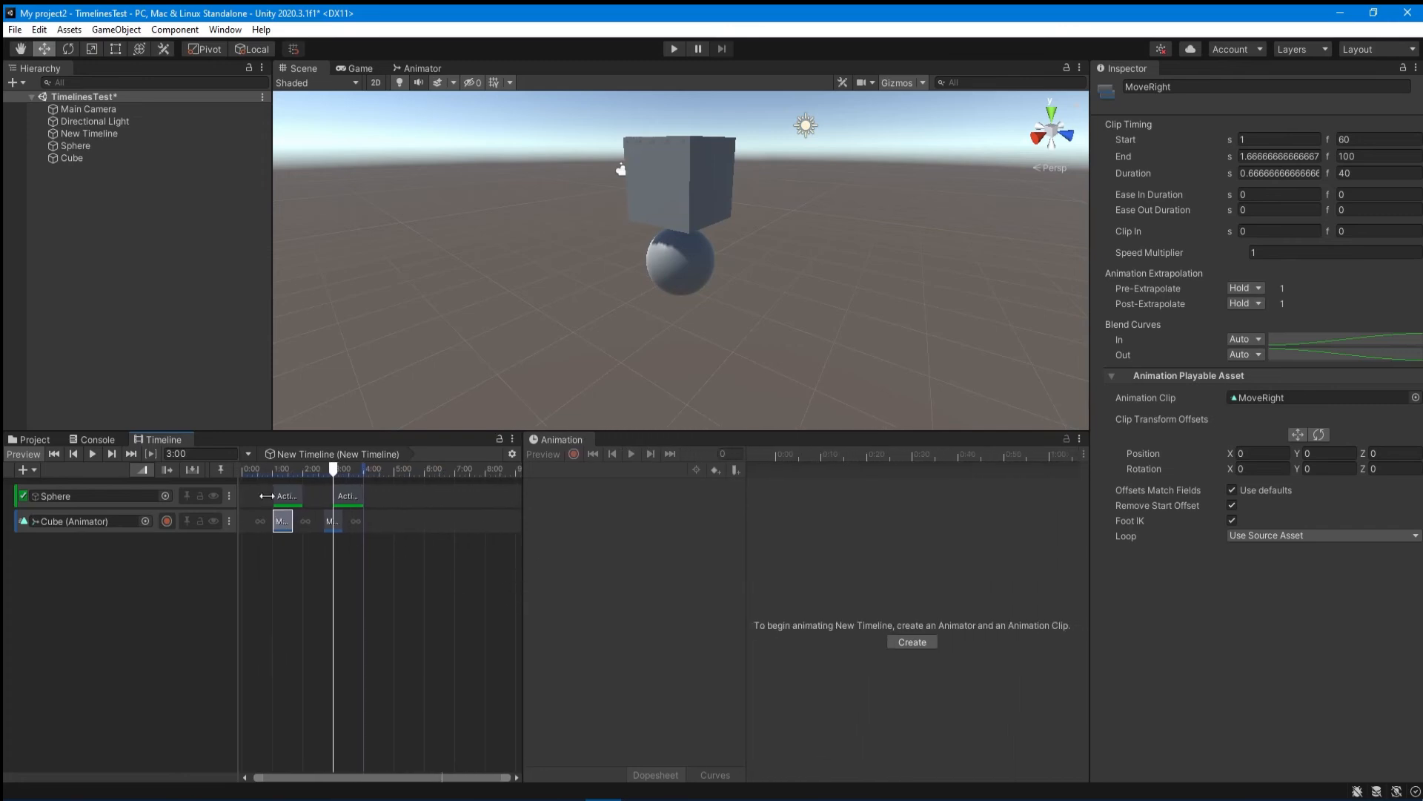
{"action": "left_click", "coordinate": [72, 158]}
{"action": "left_click", "coordinate": [601, 472]}
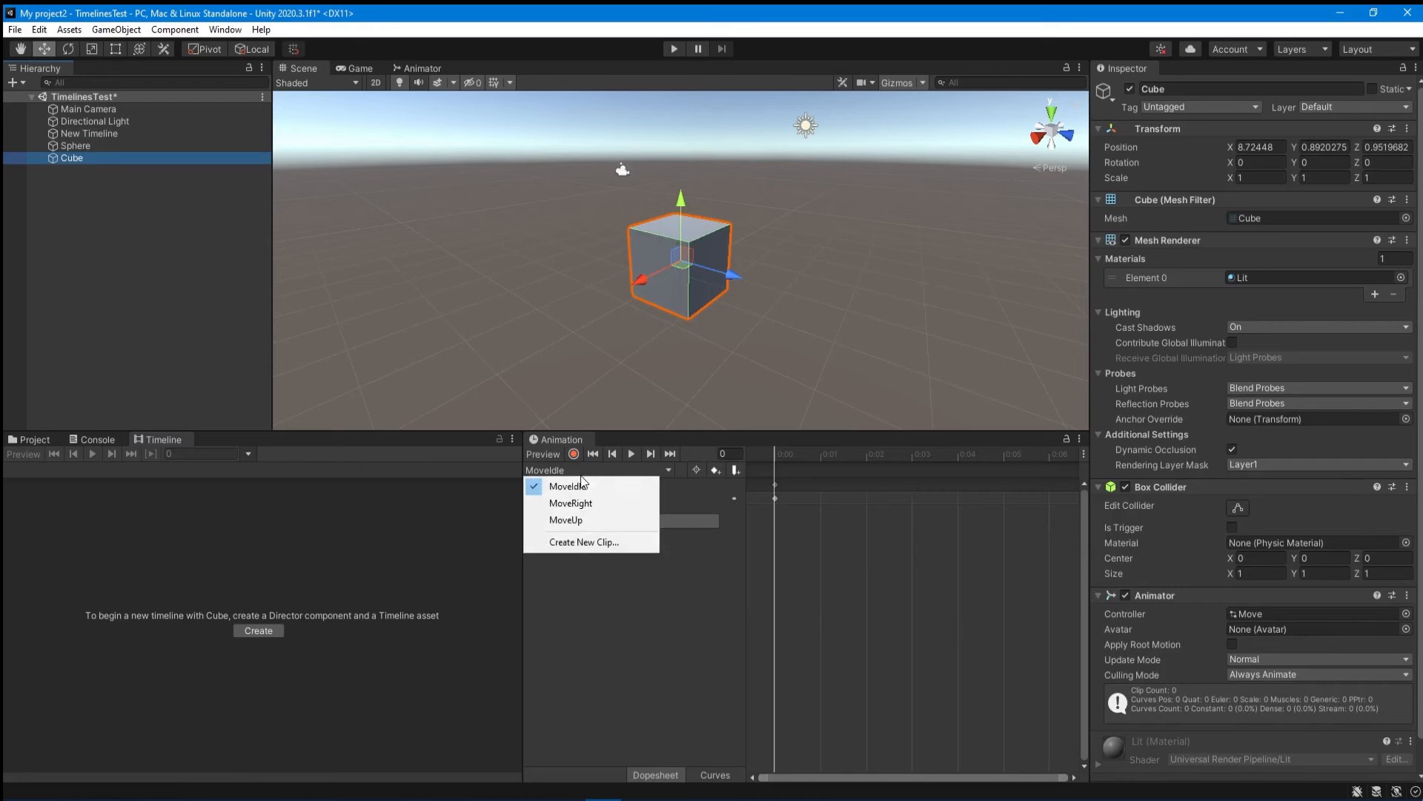
{"action": "left_click", "coordinate": [580, 505]}
{"action": "scroll", "coordinate": [946, 510], "scroll_direction": "down", "scroll_amount": 5}
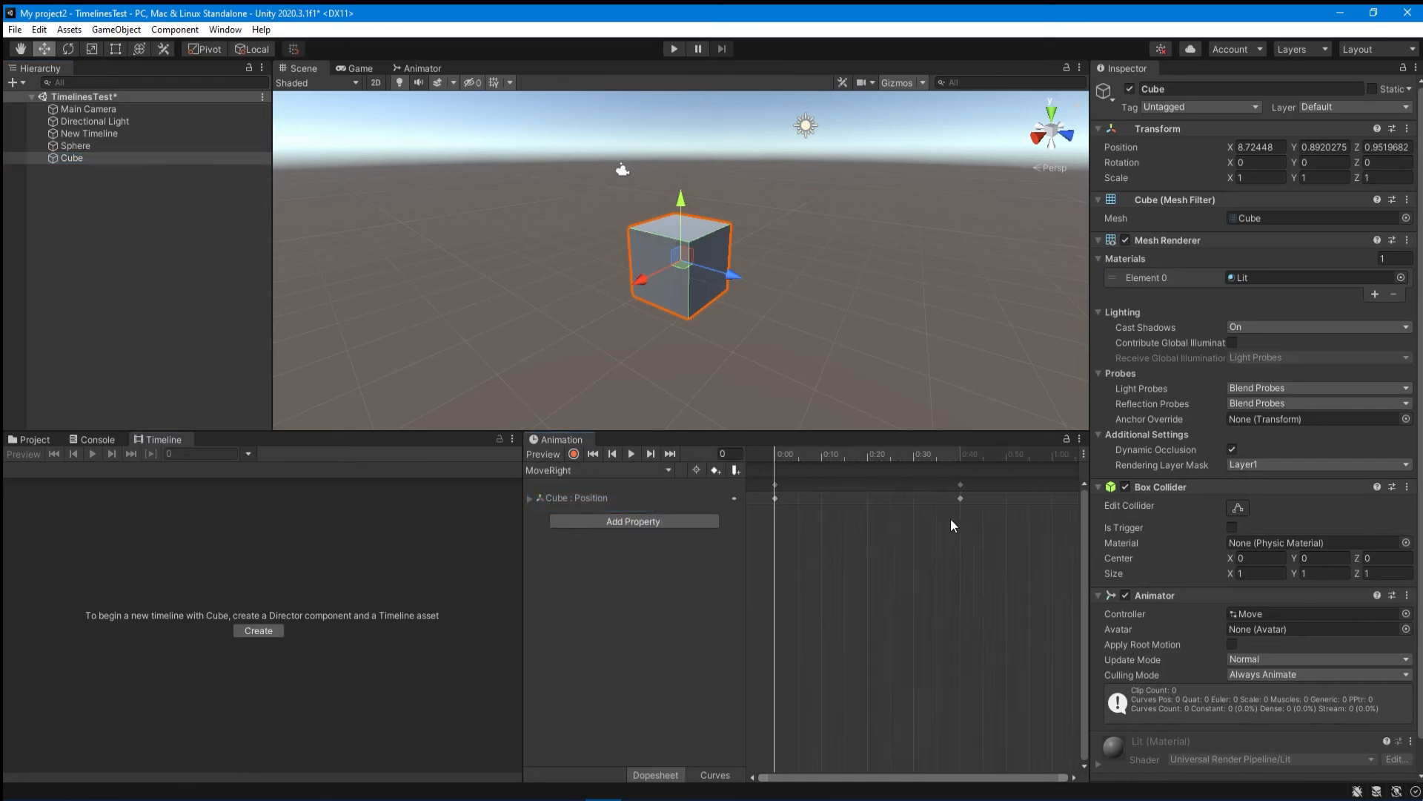
- Copy the first Cube position keyframe of the MoveRight clip and paste it at frame 70
{"action": "right_click", "coordinate": [773, 485]}
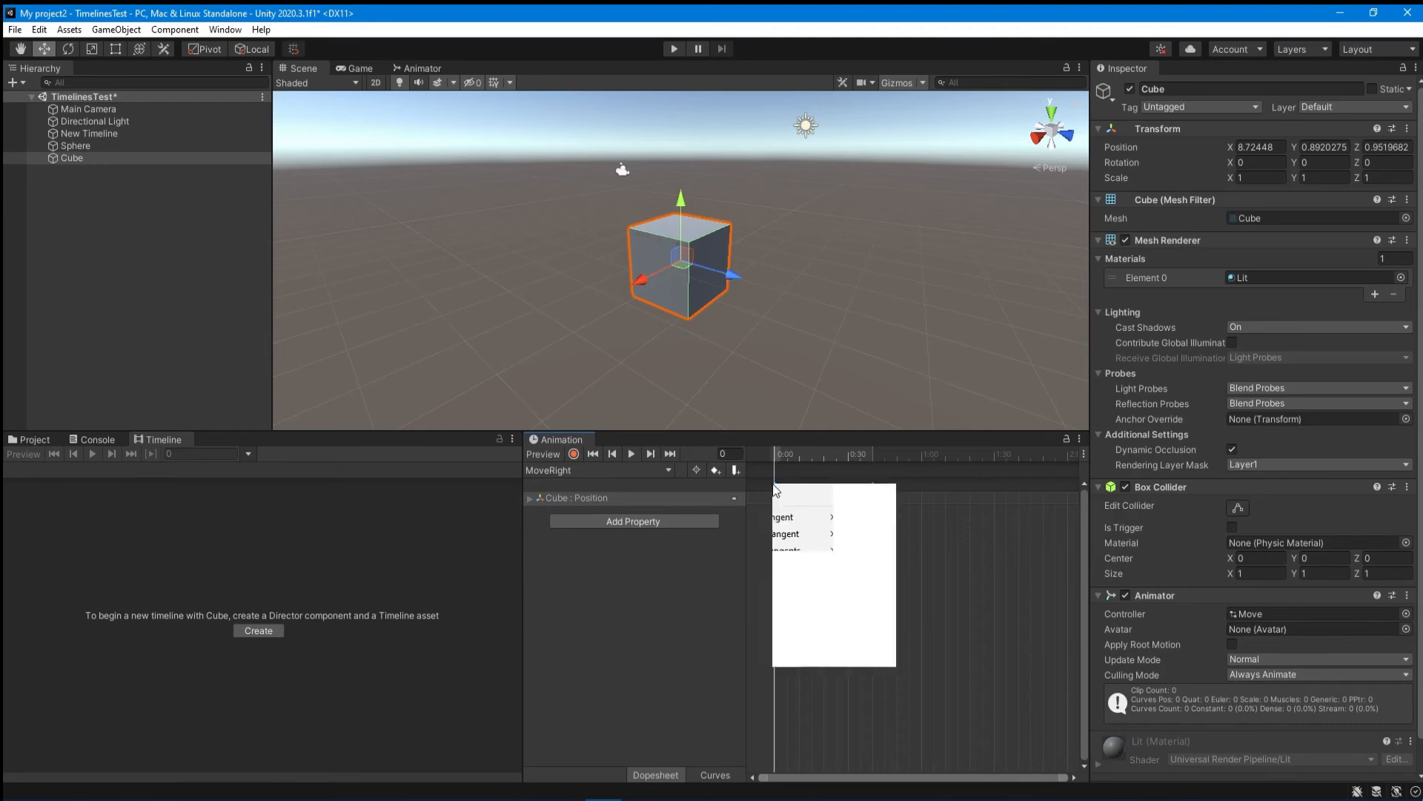
{"action": "left_click", "coordinate": [939, 510]}
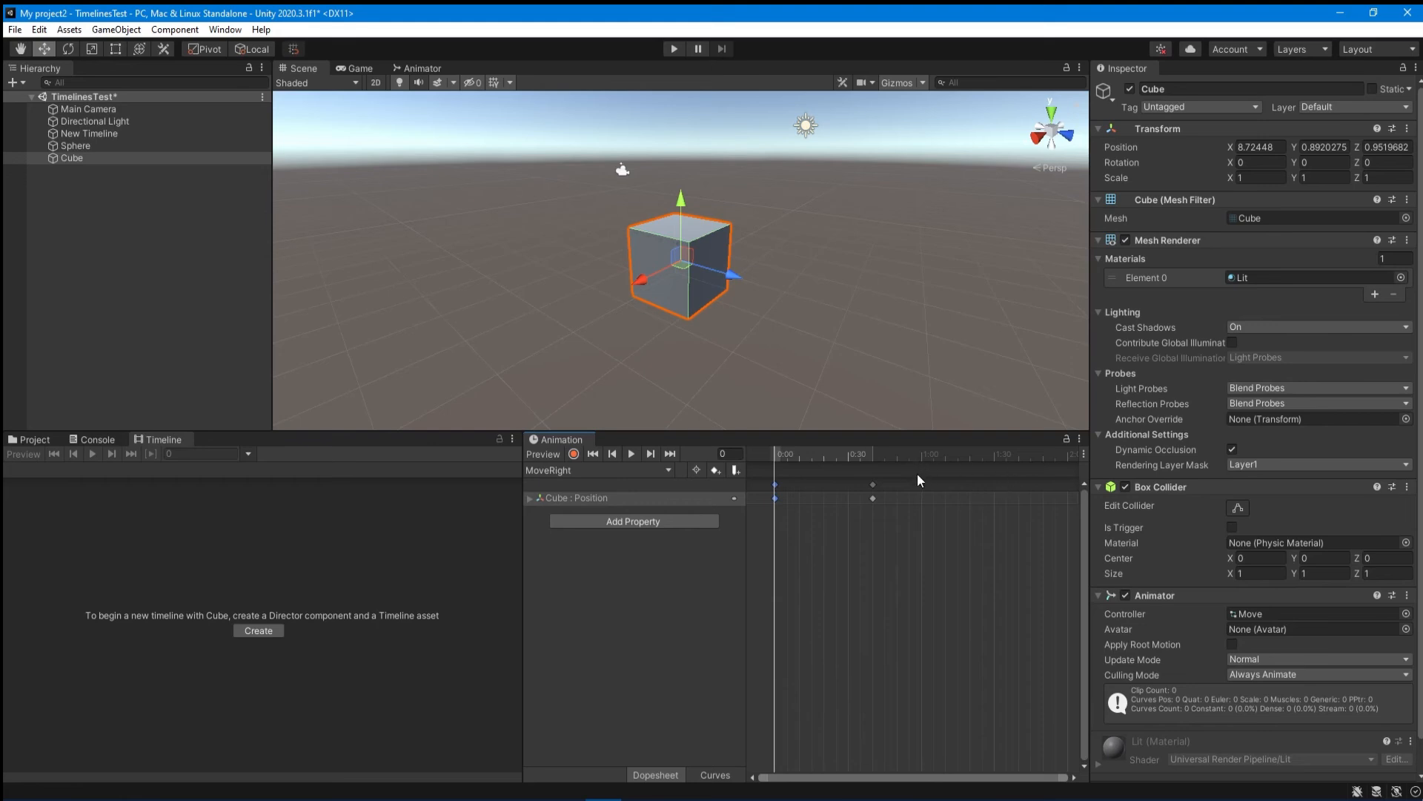
{"action": "scroll", "coordinate": [915, 493], "scroll_direction": "up", "scroll_amount": 5}
{"action": "scroll", "coordinate": [924, 530], "scroll_direction": "right", "scroll_amount": 2}
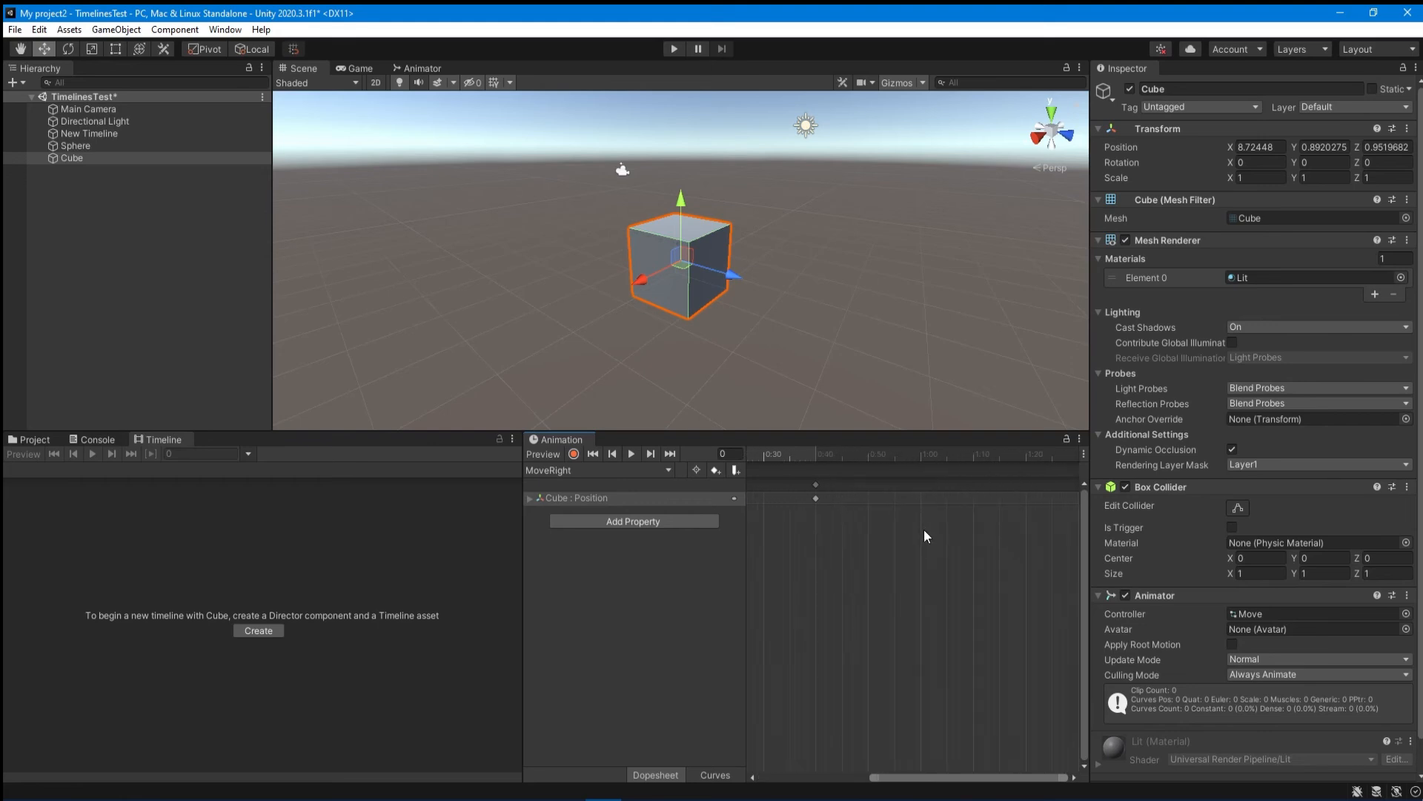
{"action": "left_click_drag", "start_coordinate": [892, 457], "coordinate": [974, 477]}
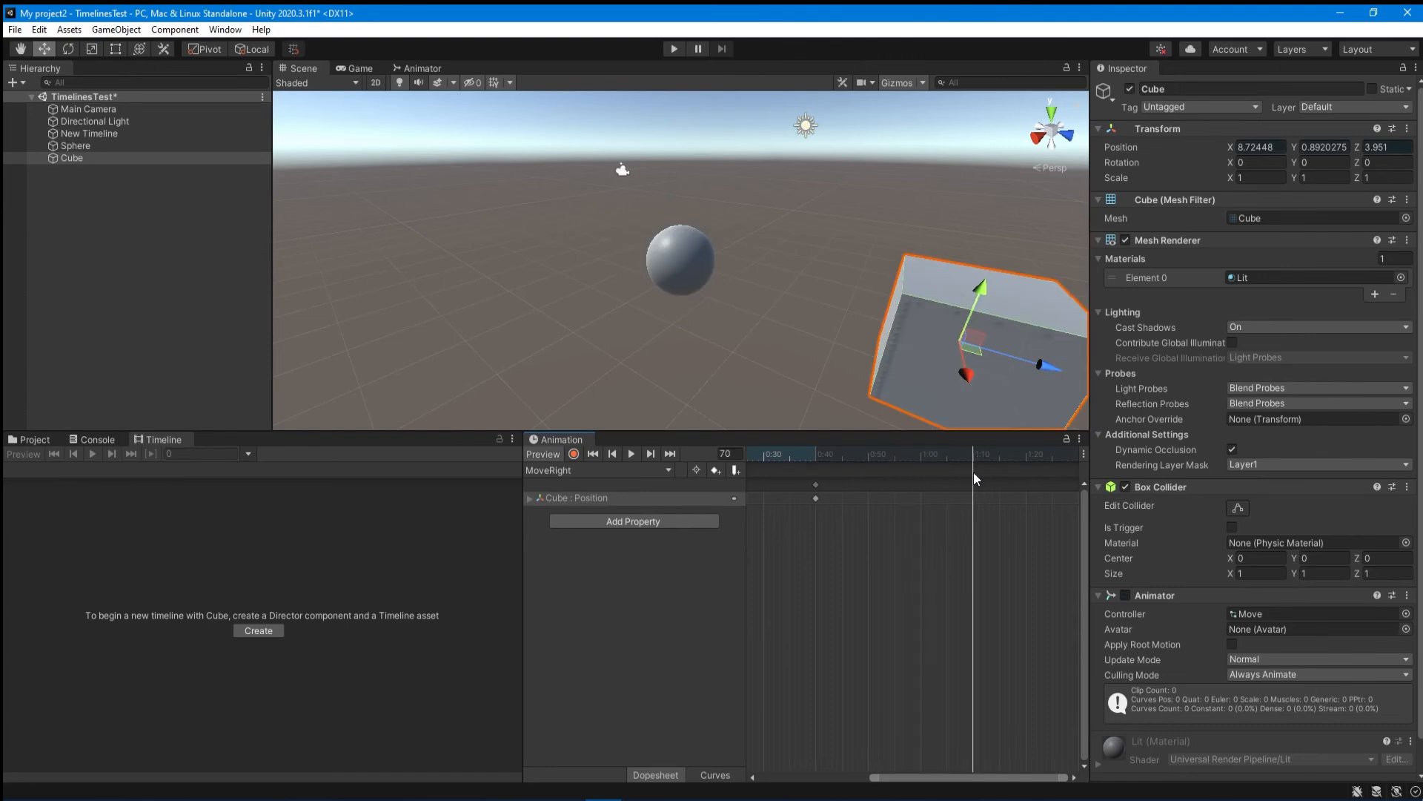
{"action": "key", "text": "ctrl+v"}
{"action": "scroll", "coordinate": [902, 662], "scroll_direction": "down", "scroll_amount": 5}
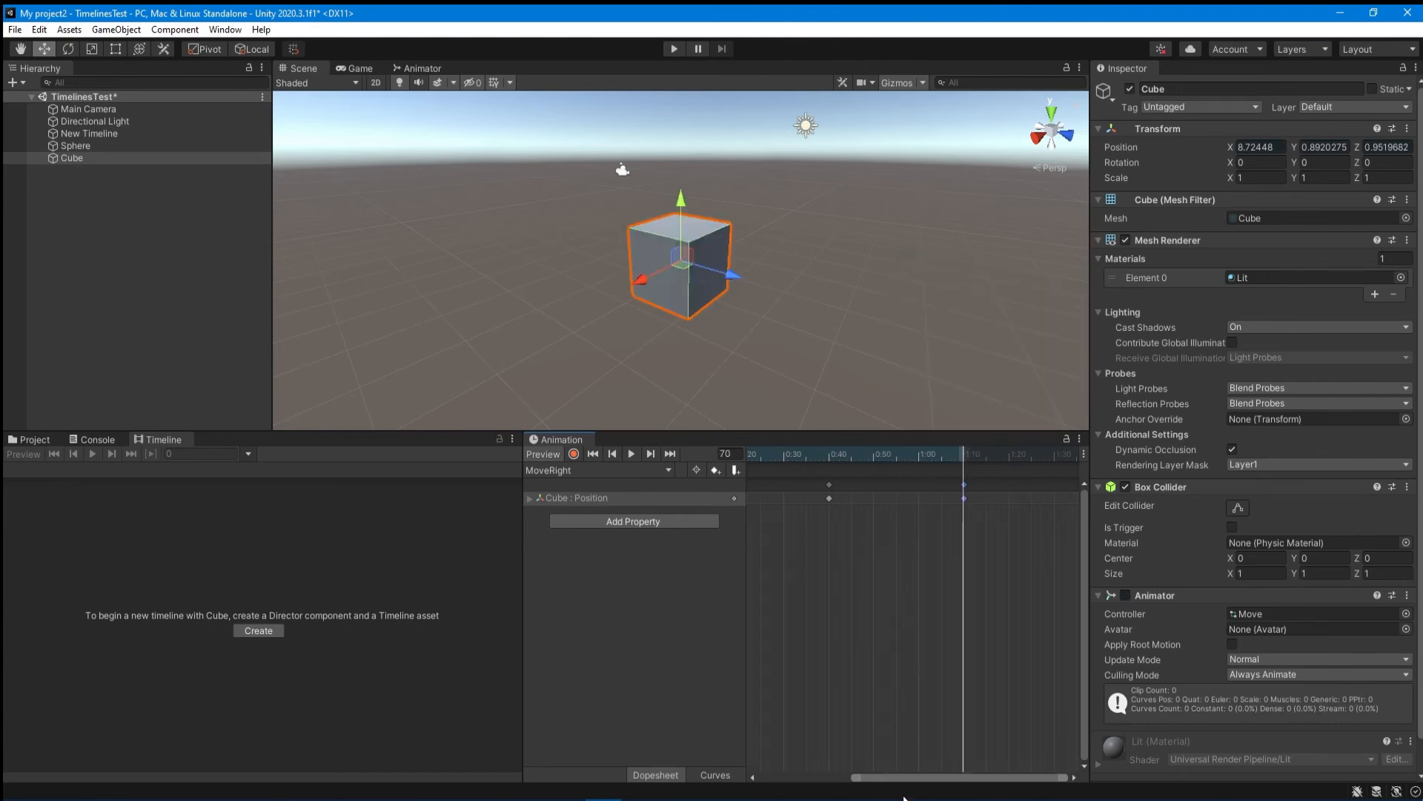
- Move the last position keyframe of the MoveRight clip to frame 80 and scrub through the whole clip
{"action": "left_click_drag", "start_coordinate": [899, 779], "coordinate": [778, 789]}
{"action": "scroll", "coordinate": [884, 698], "scroll_direction": "down", "scroll_amount": 5}
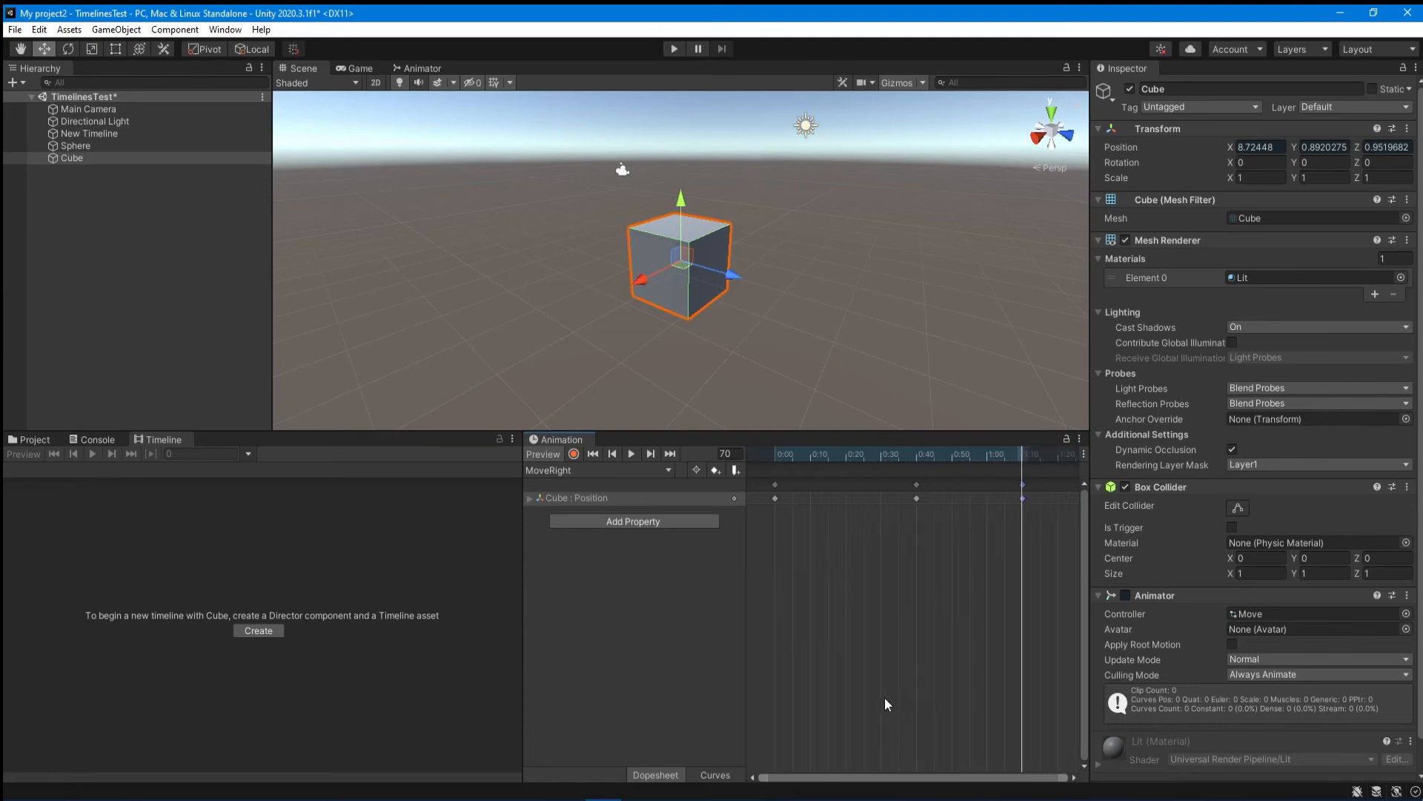
{"action": "scroll", "coordinate": [885, 699], "scroll_direction": "down", "scroll_amount": 3}
{"action": "scroll", "coordinate": [1009, 494], "scroll_direction": "up", "scroll_amount": 3}
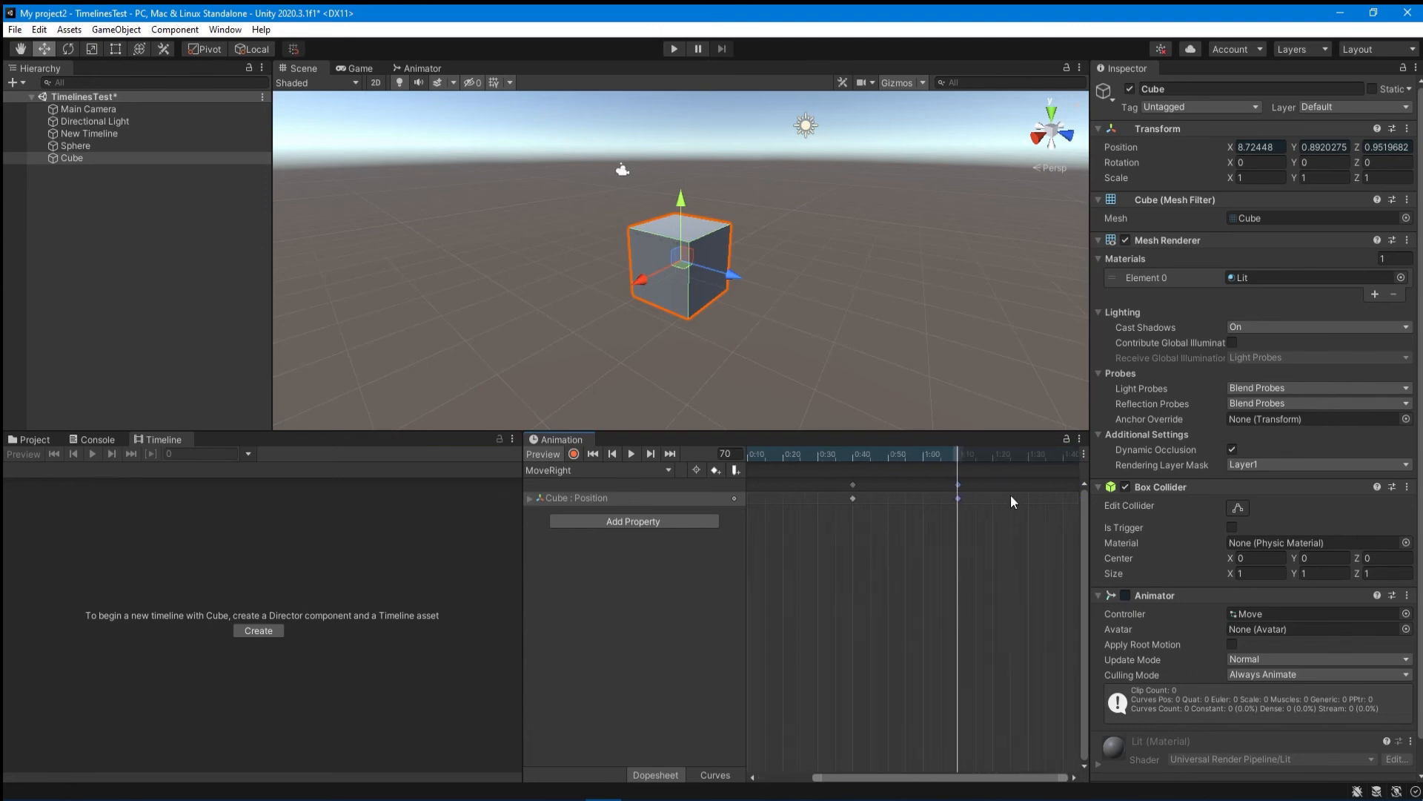
{"action": "left_click", "coordinate": [991, 453]}
{"action": "left_click", "coordinate": [947, 484]}
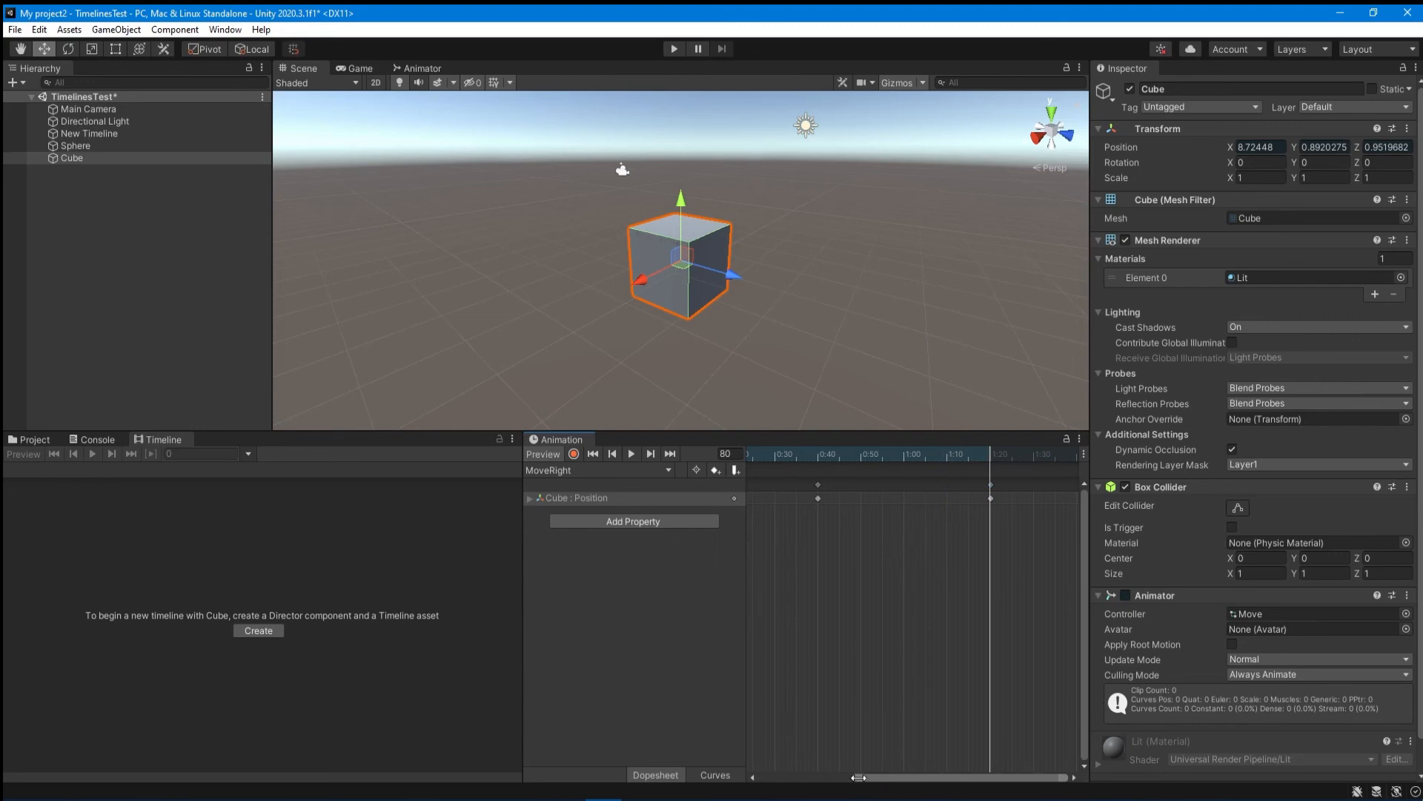
{"action": "left_click_drag", "start_coordinate": [860, 777], "coordinate": [764, 777]}
{"action": "left_click_drag", "start_coordinate": [814, 454], "coordinate": [1027, 485]}
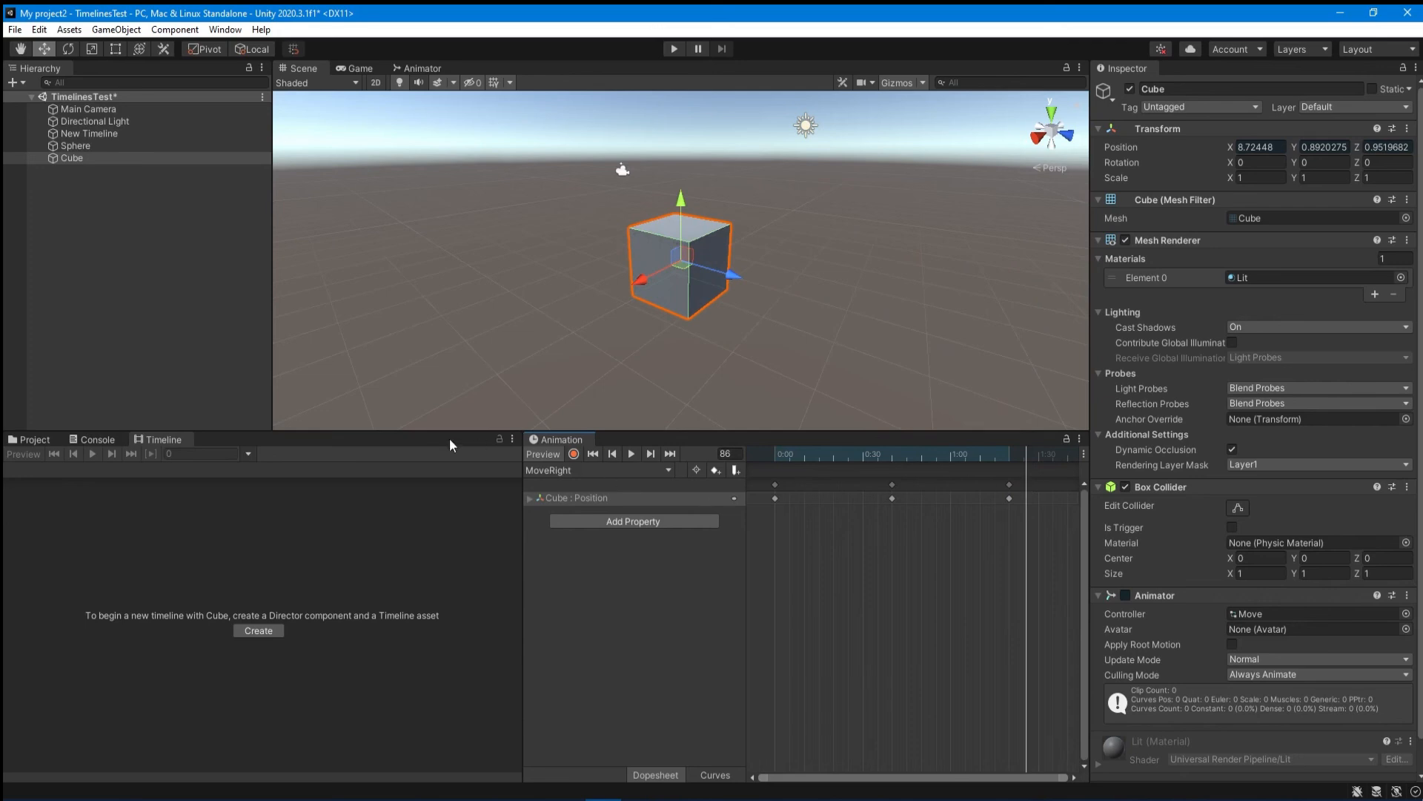
- Play the New Timeline object's timeline from the start and scrub back to the gap between the Cube clips
{"action": "left_click", "coordinate": [83, 135]}
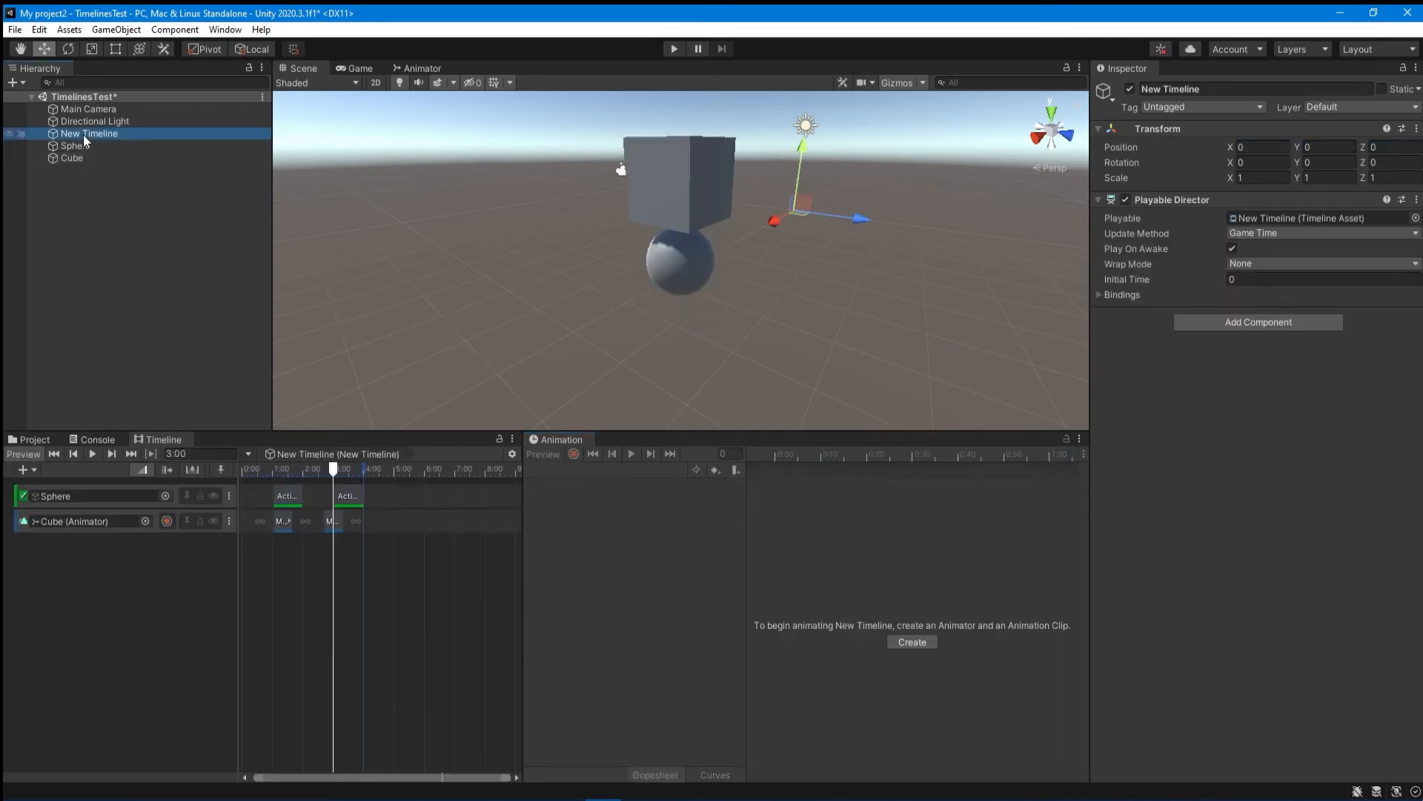
{"action": "left_click_drag", "start_coordinate": [333, 471], "coordinate": [231, 474]}
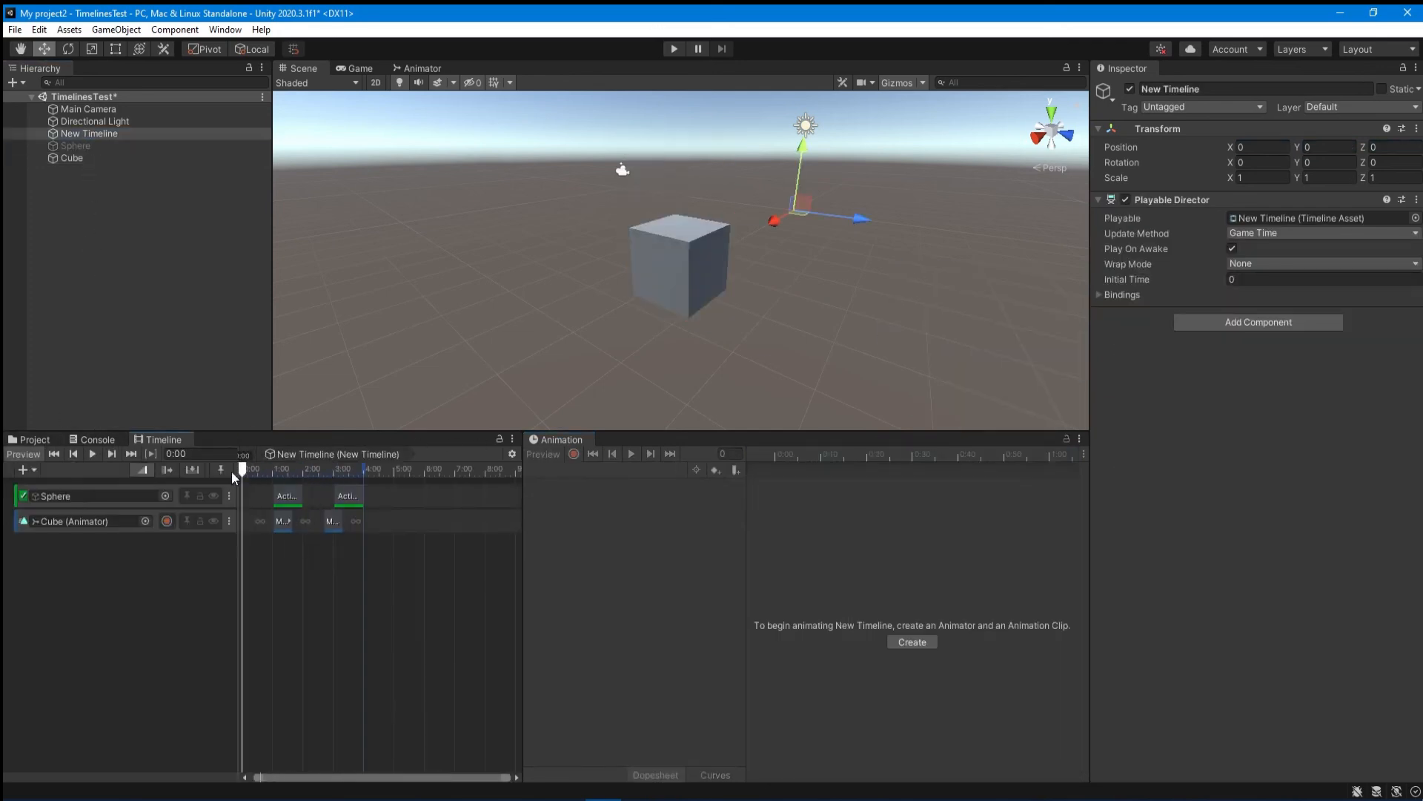
{"action": "left_click", "coordinate": [90, 455]}
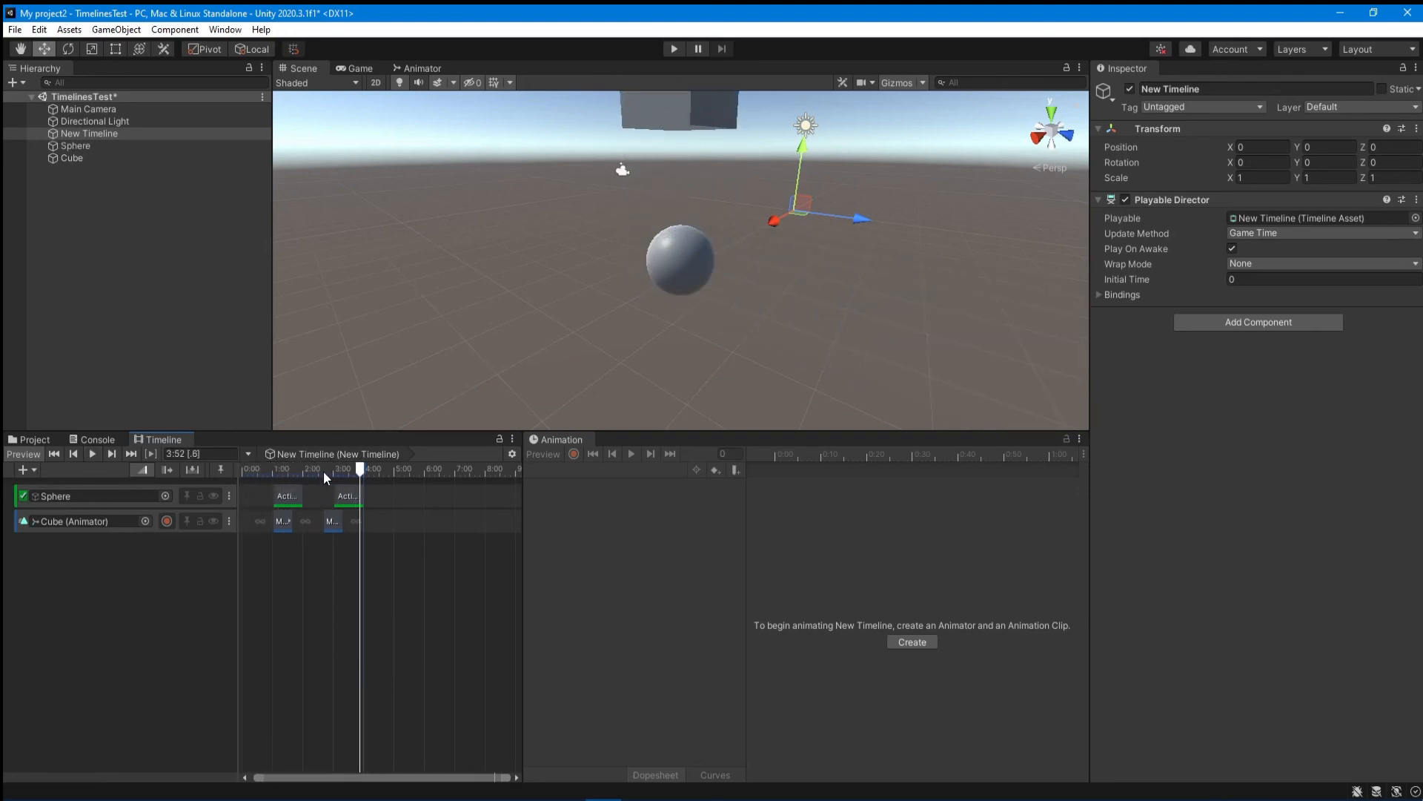
{"action": "mouse_move", "coordinate": [324, 471]}
{"action": "left_mouse_down"}
{"action": "mouse_move", "coordinate": [242, 485]}
{"action": "mouse_move", "coordinate": [309, 488]}
{"action": "left_mouse_up"}
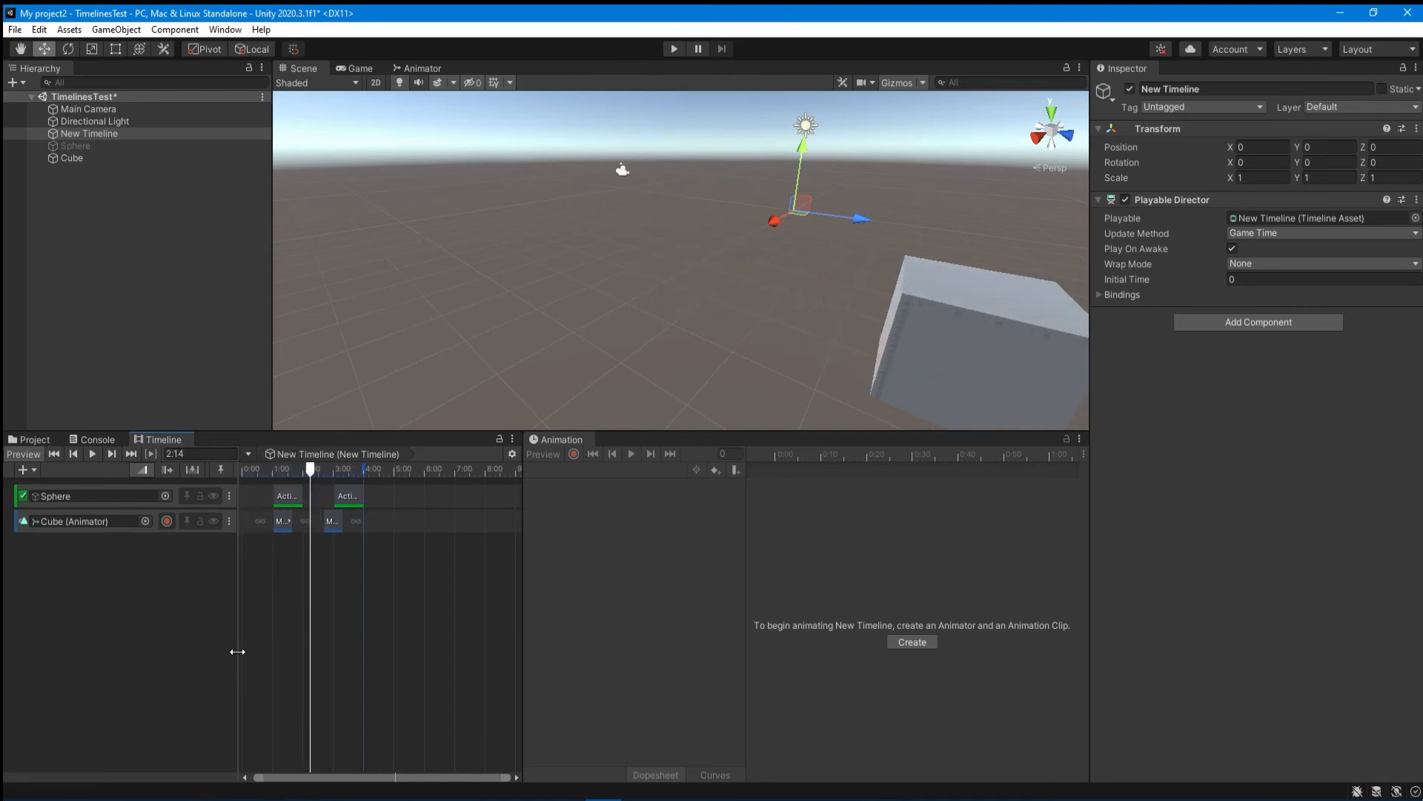
- Narrow the timeline's track list, widen the Timeline window against the Animation window and enlarge the clips
{"action": "left_click_drag", "start_coordinate": [237, 652], "coordinate": [182, 652]}
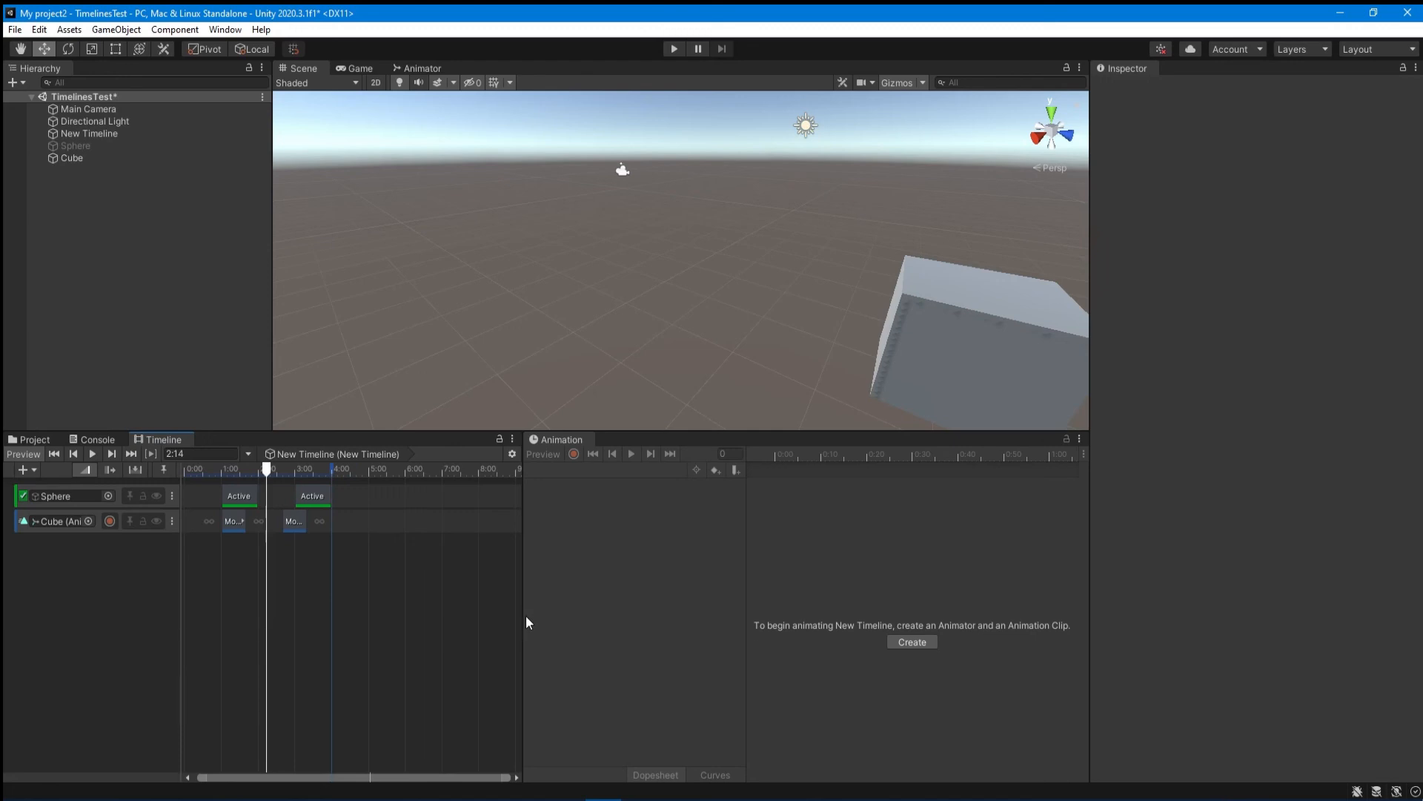
{"action": "left_click_drag", "start_coordinate": [522, 615], "coordinate": [881, 615]}
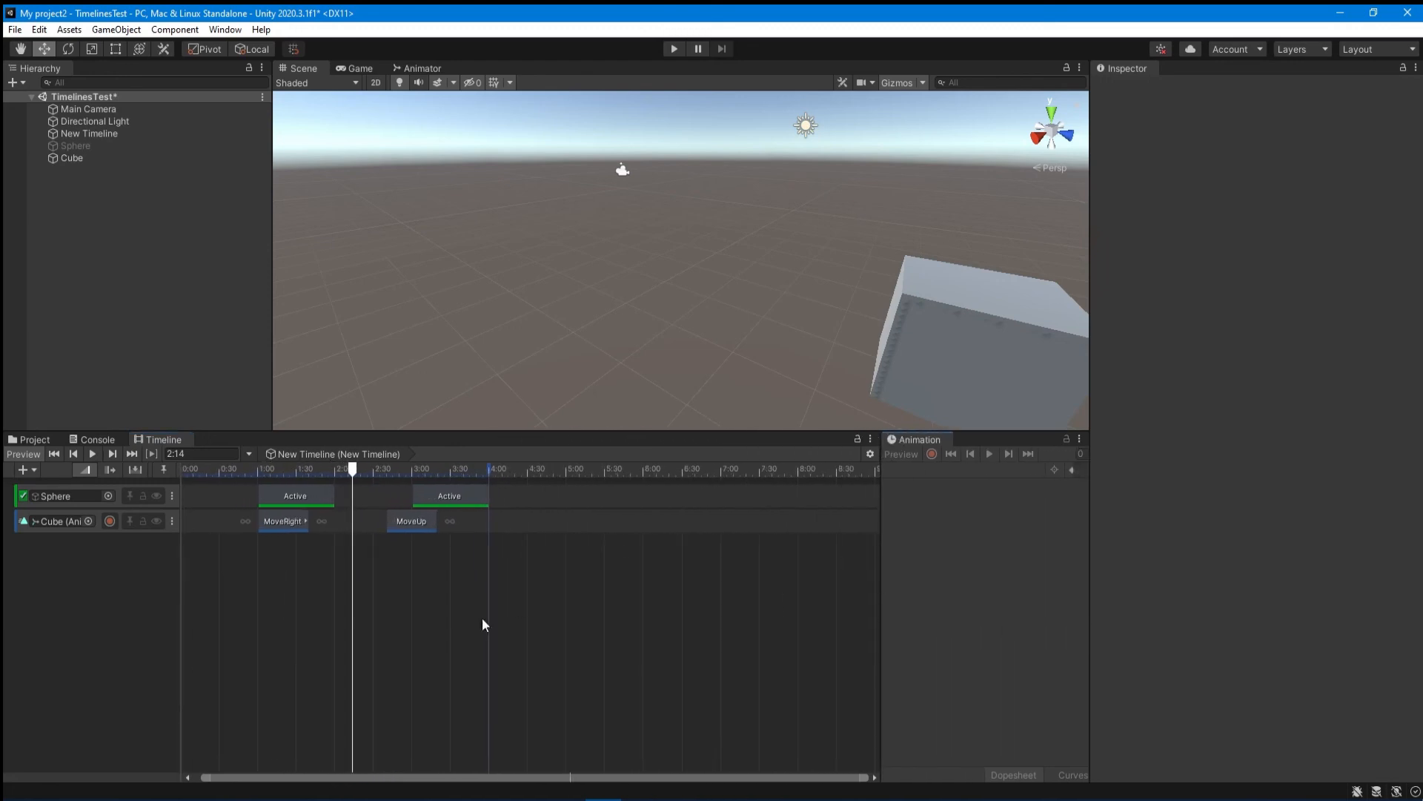
{"action": "scroll", "coordinate": [269, 599], "scroll_direction": "up", "scroll_amount": 5}
- Select the Cube's MoveRight clip and look through its Loop options without changing the setting
{"action": "left_click", "coordinate": [295, 528]}
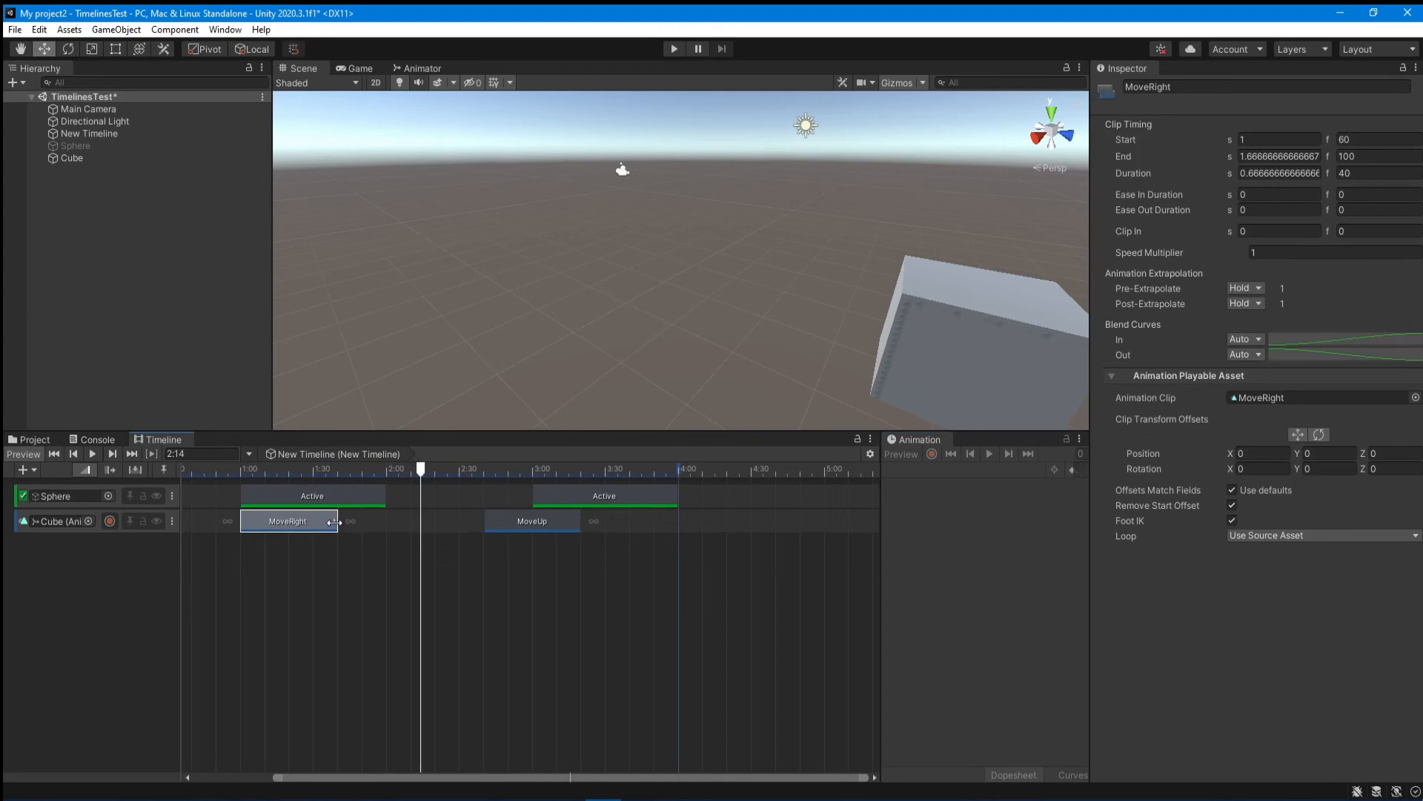
{"action": "left_click", "coordinate": [1277, 535]}
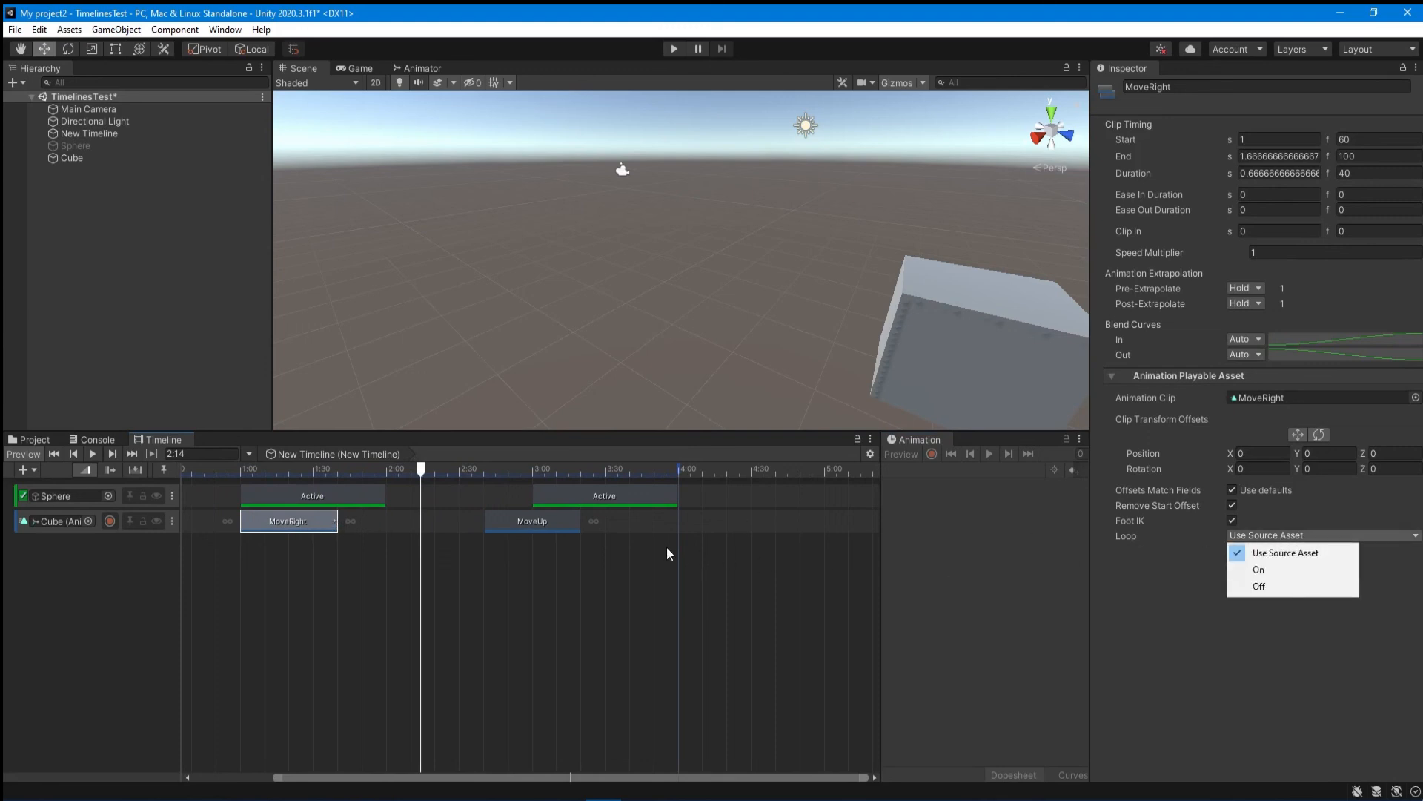
{"action": "left_click", "coordinate": [328, 532]}
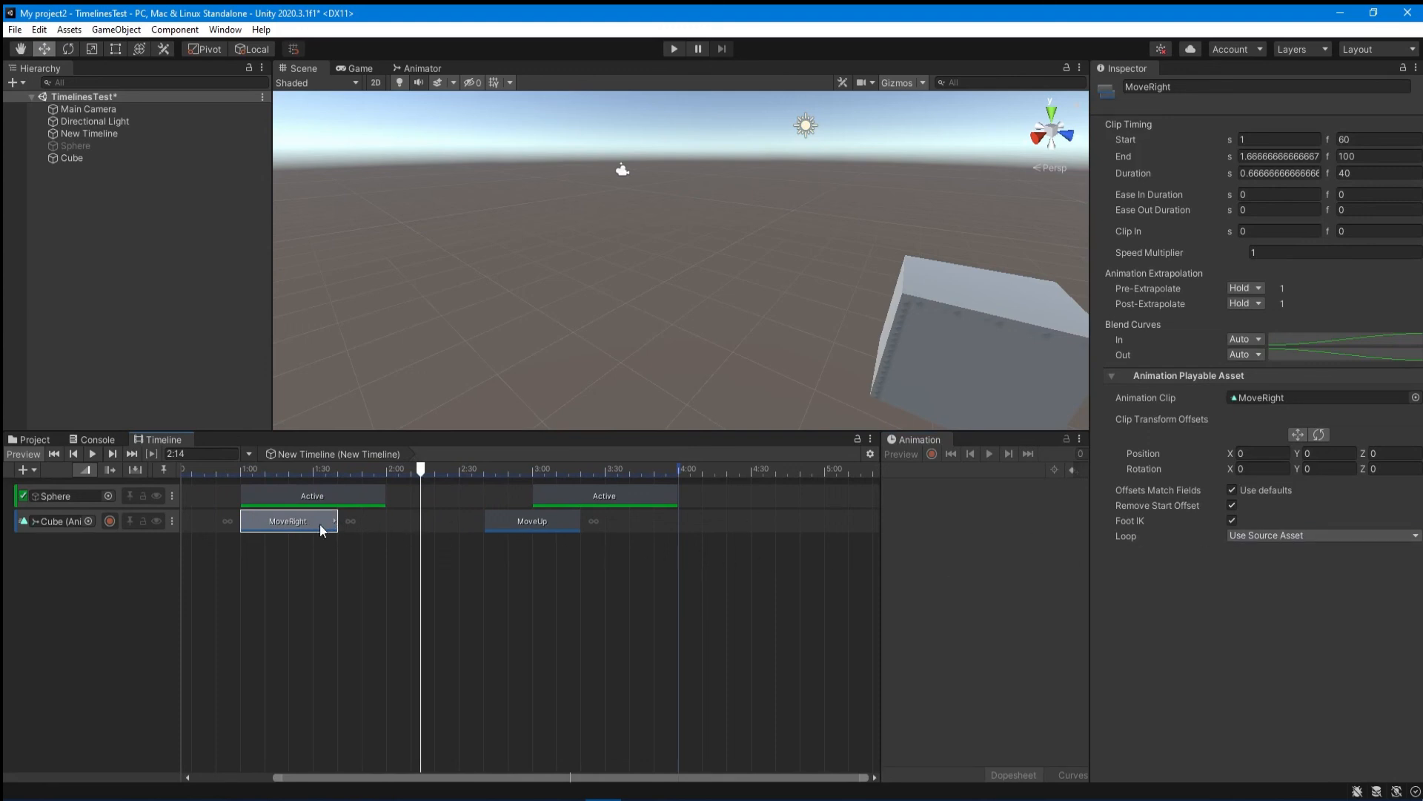
- Match the MoveRight clip's length to its content and play the timeline from before the clip
{"action": "right_click", "coordinate": [321, 528]}
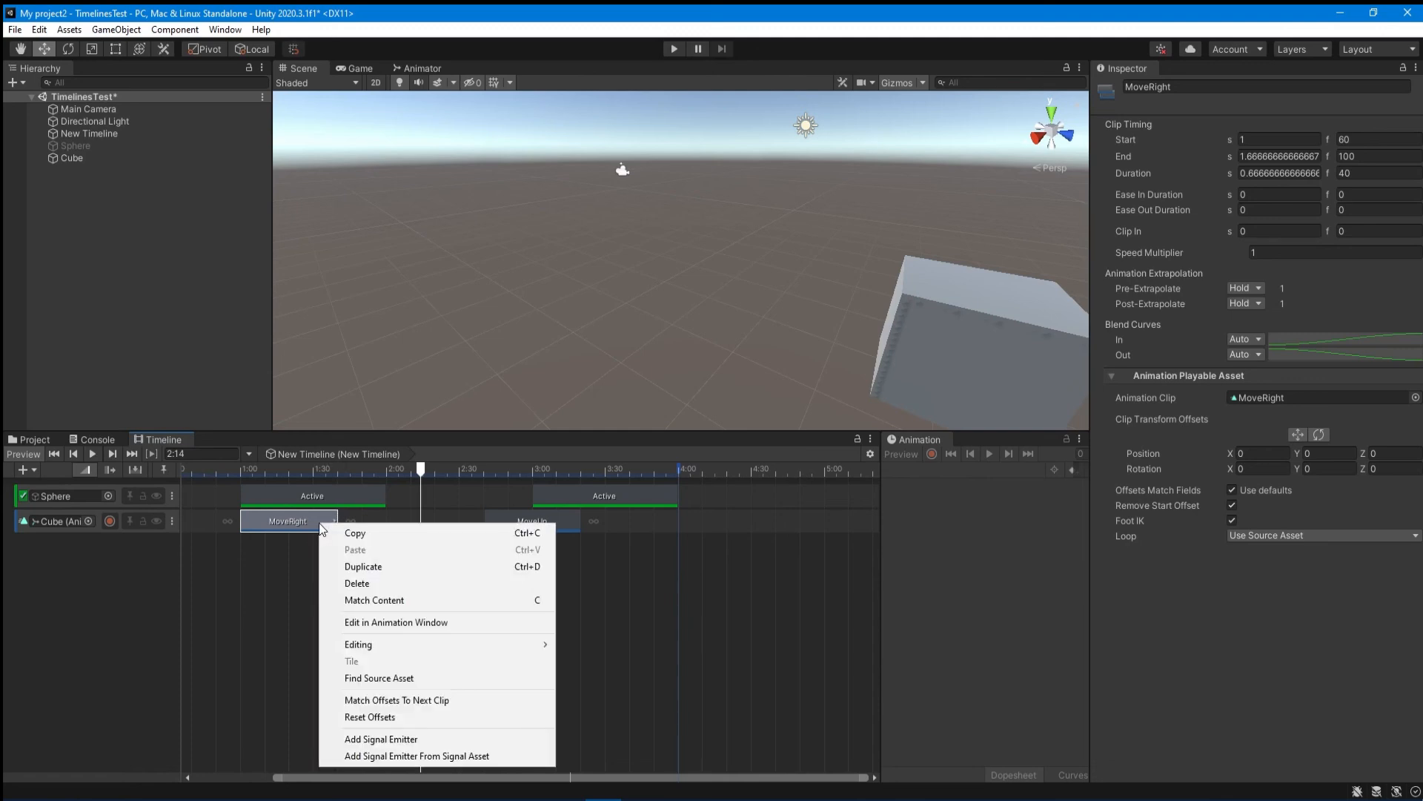
{"action": "left_click", "coordinate": [367, 600]}
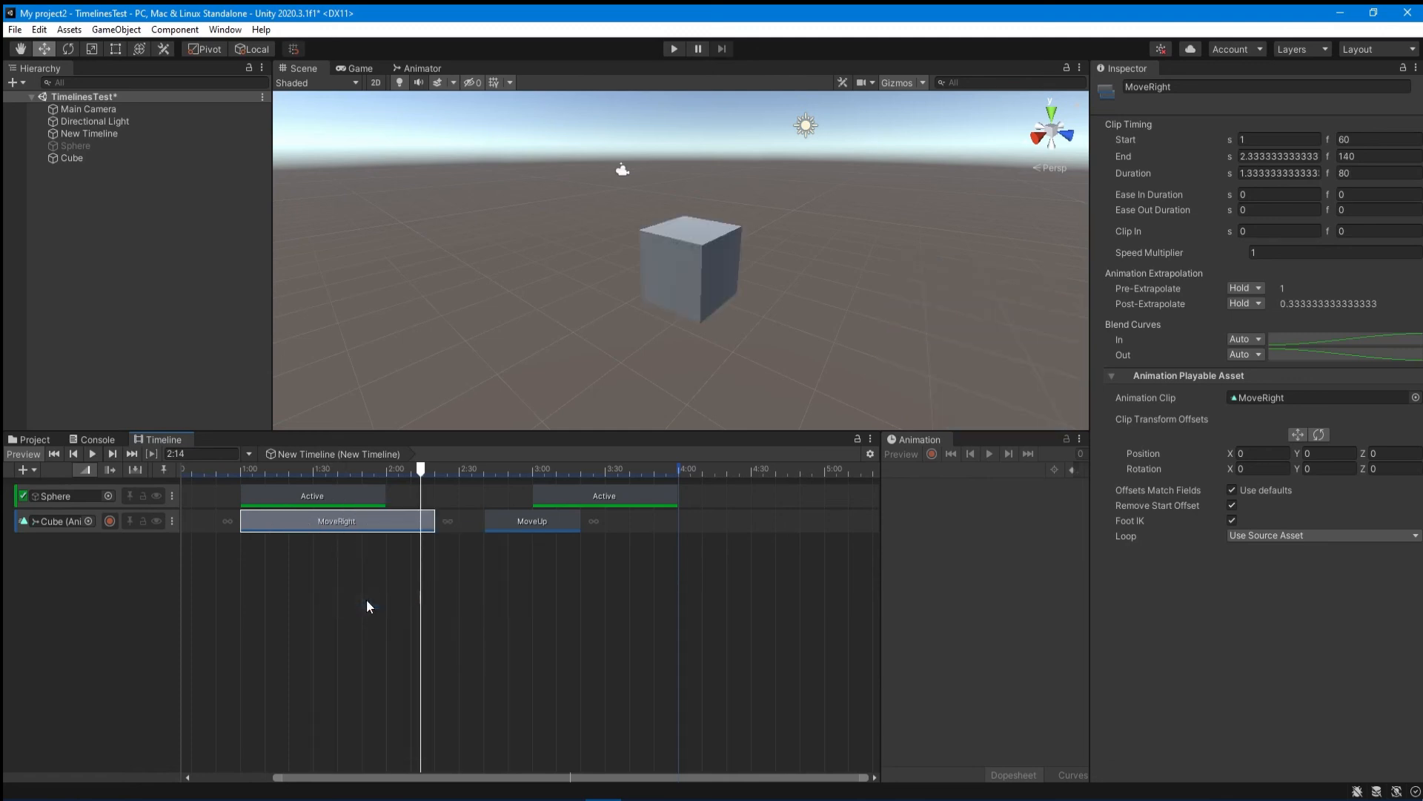
{"action": "left_click_drag", "start_coordinate": [420, 474], "coordinate": [209, 491]}
{"action": "left_click", "coordinate": [92, 454]}
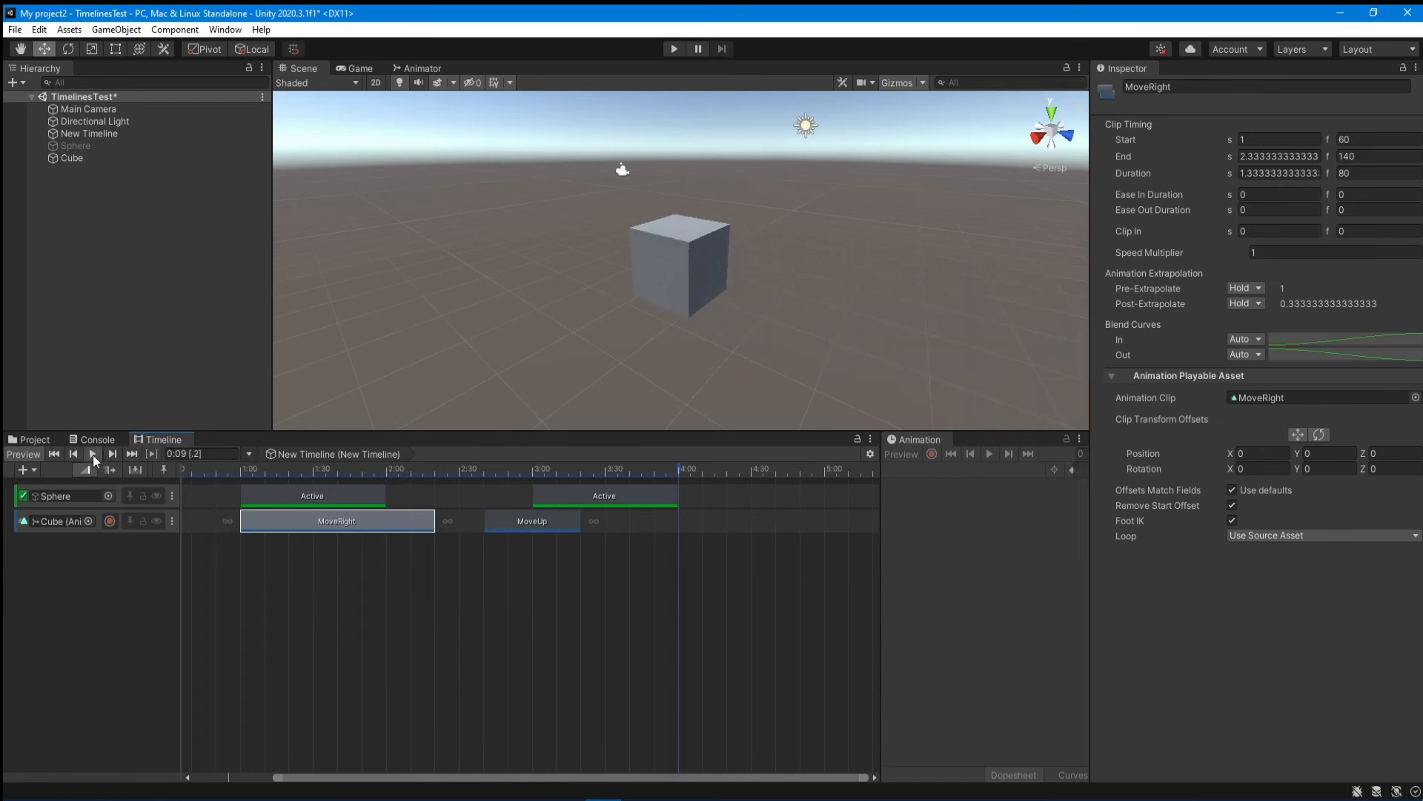